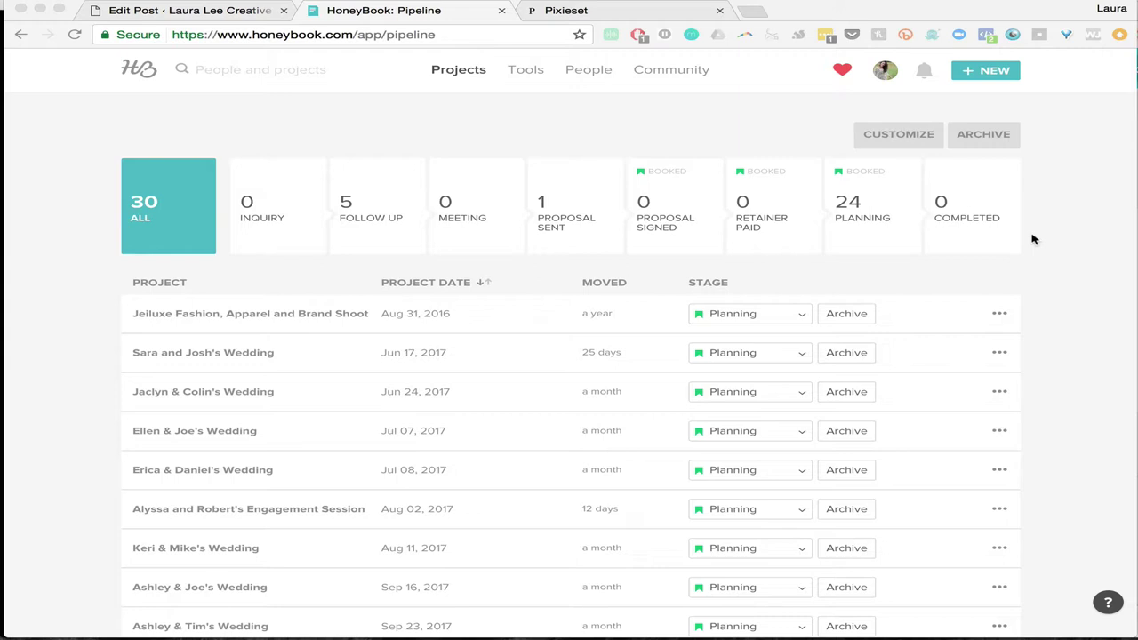
- Sort the project pipeline by project date, latest first, and look through the full list of projects
left_click(535, 273)
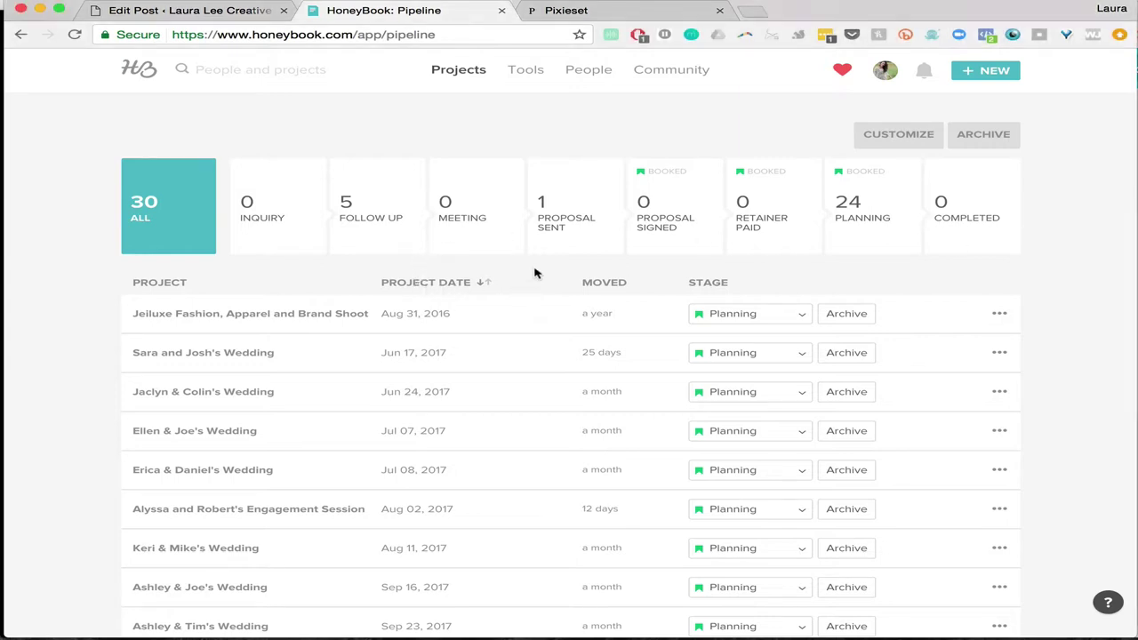
left_click(485, 284)
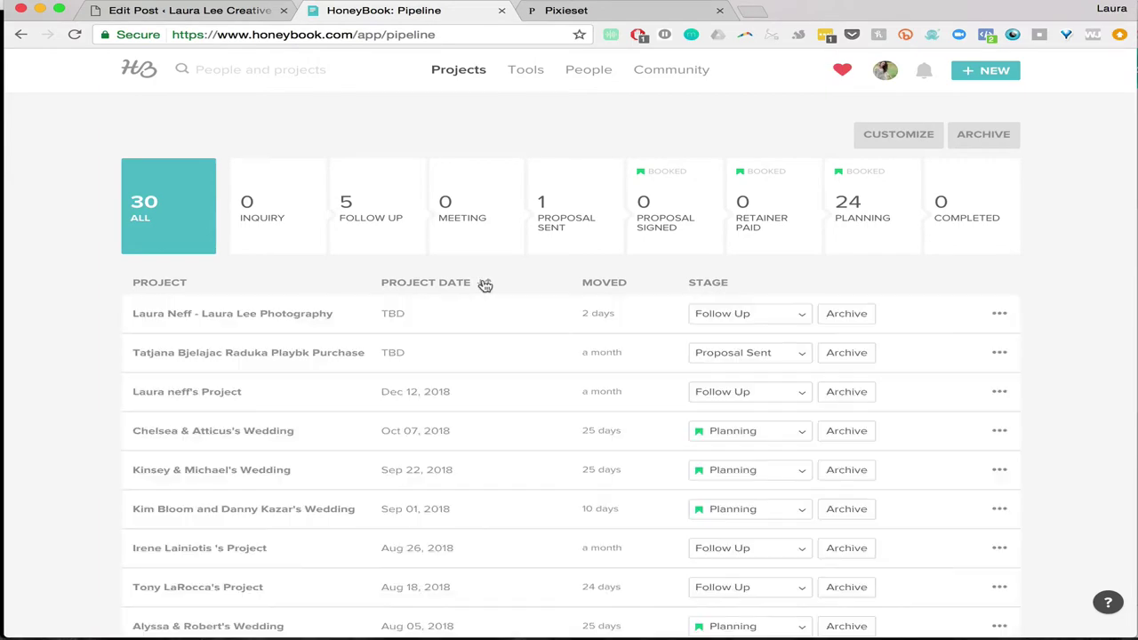
scroll(489, 407, "down", 5)
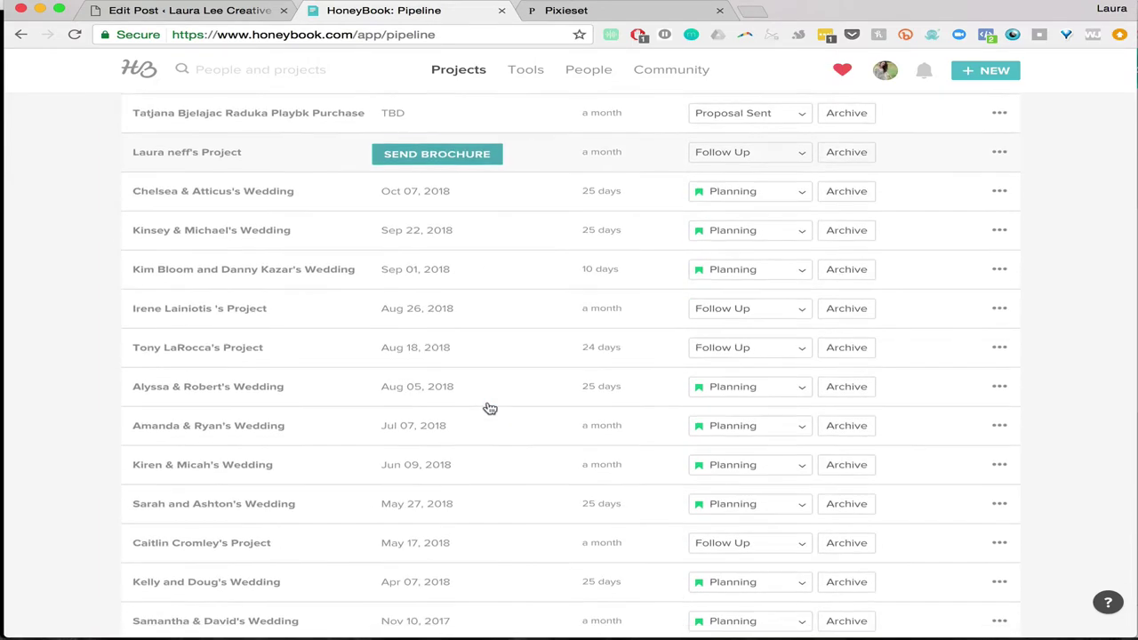
scroll(253, 293, "up", 4)
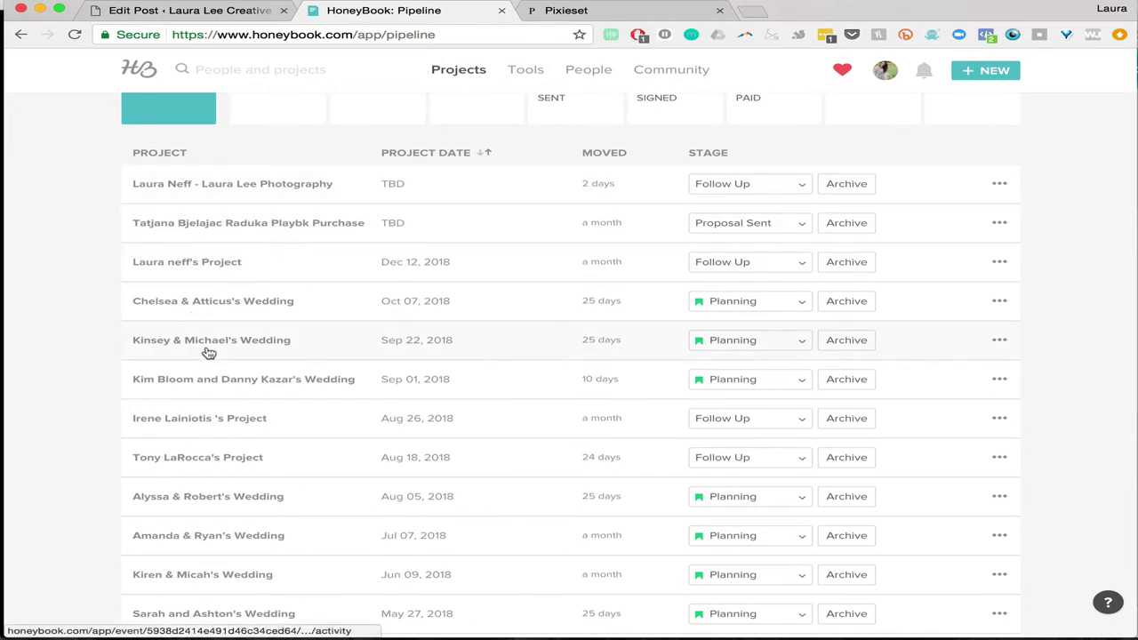
scroll(213, 354, "down", 3)
scroll(208, 352, "down", 1)
mouse_move(438, 120)
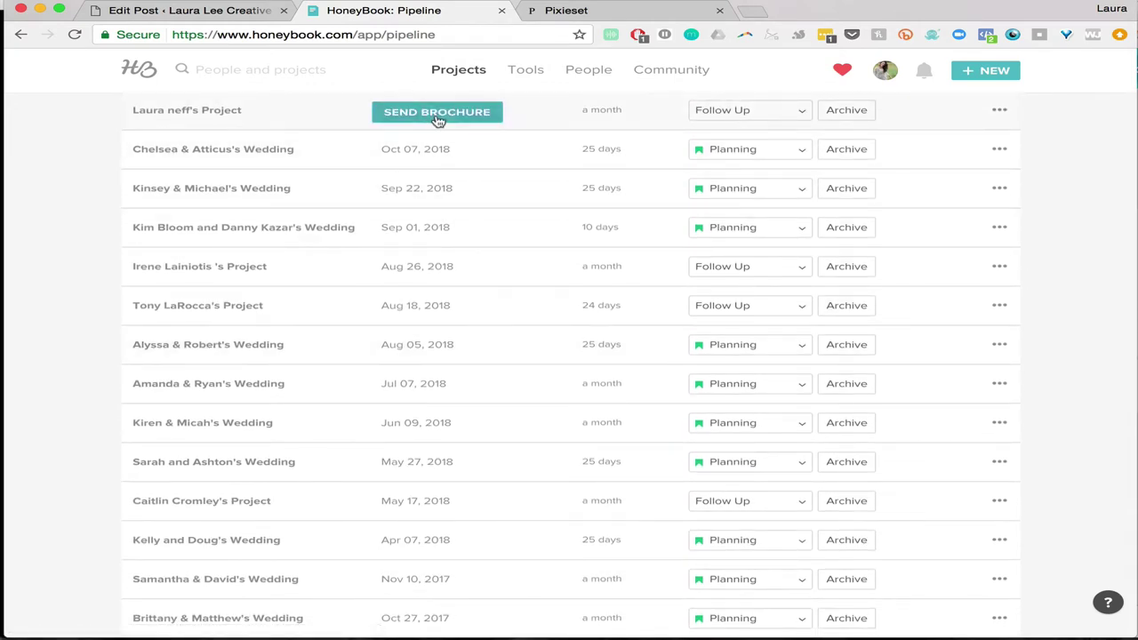
scroll(472, 152, "down", 1)
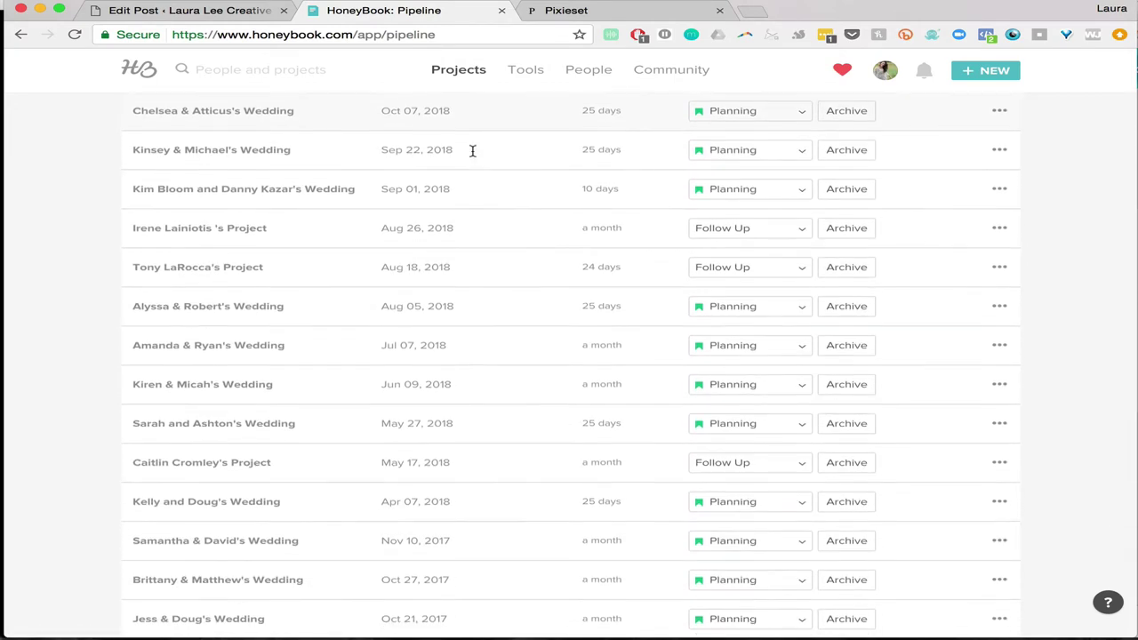
scroll(473, 153, "down", 7)
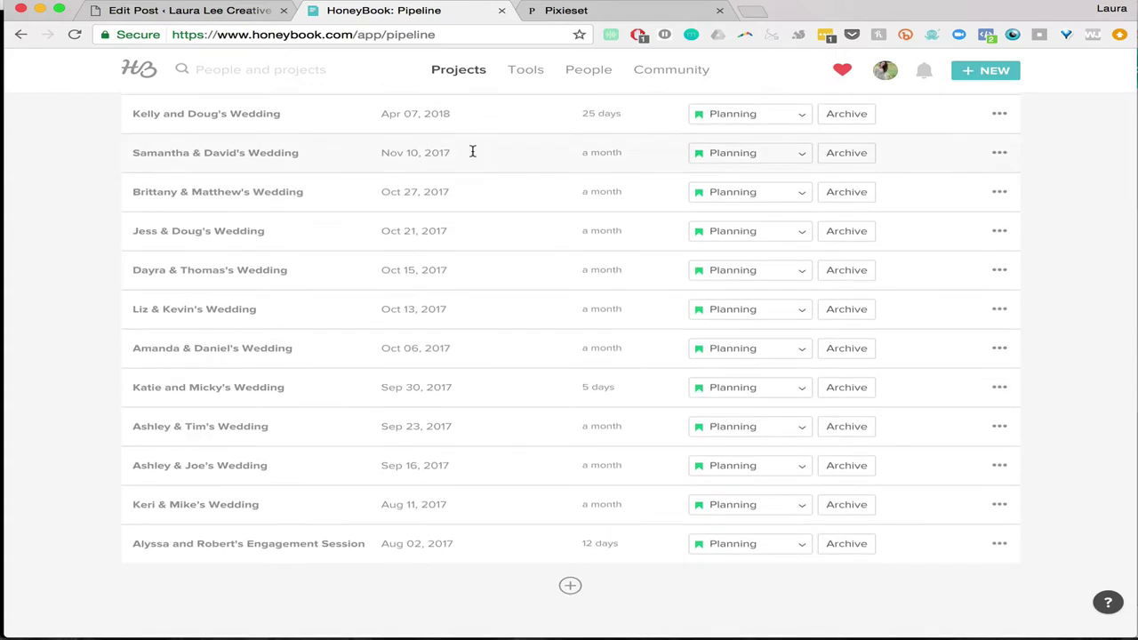
scroll(486, 382, "up", 10)
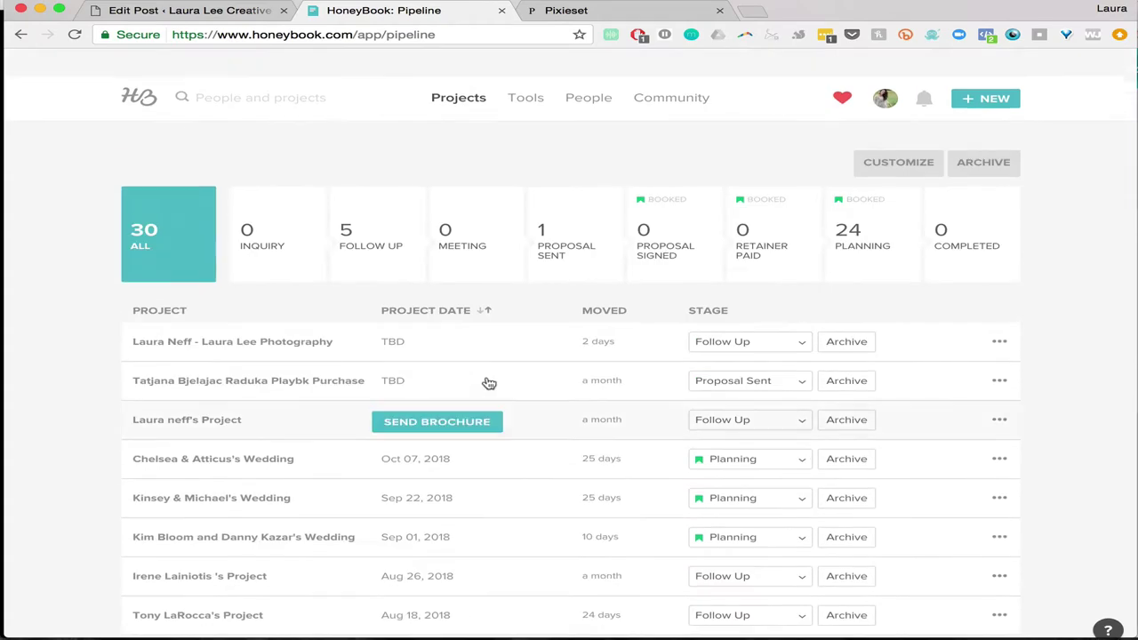
- Sort the projects by earliest date first and view the stage options for the Jun 17, 2017 wedding
left_click(429, 283)
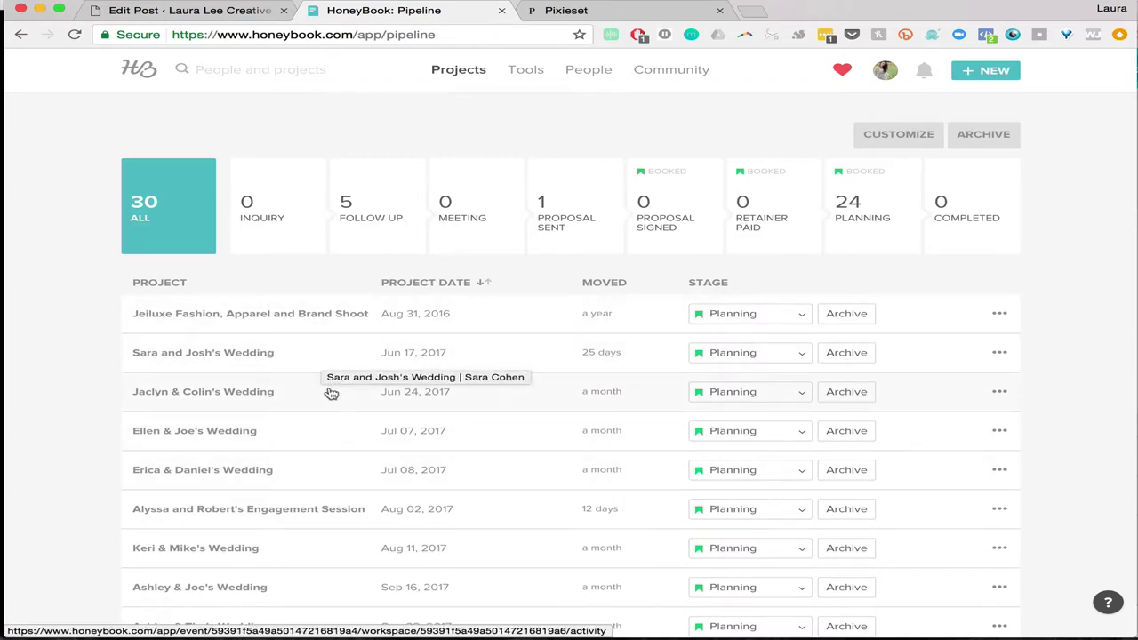
left_click(803, 356)
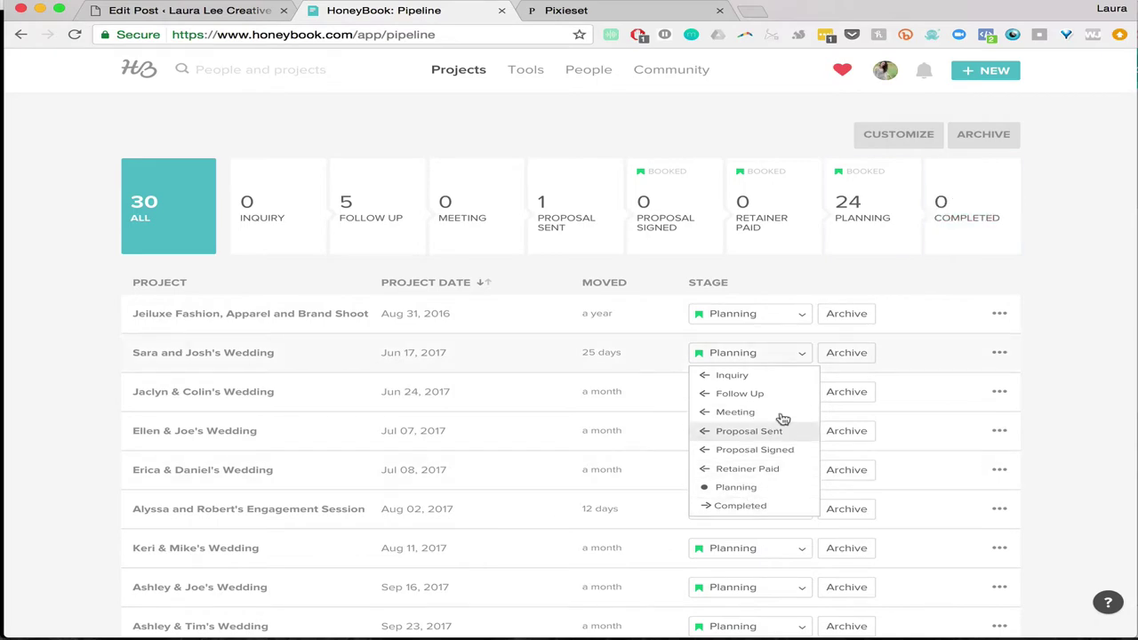
left_click(1059, 353)
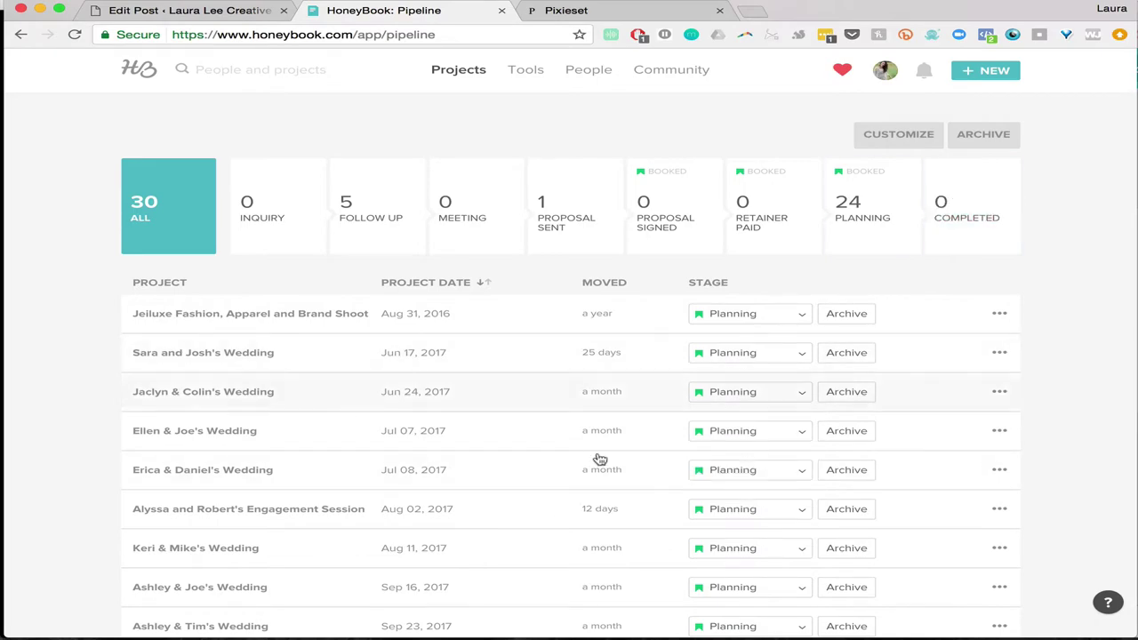
scroll(516, 581, "down", 10)
scroll(512, 578, "up", 10)
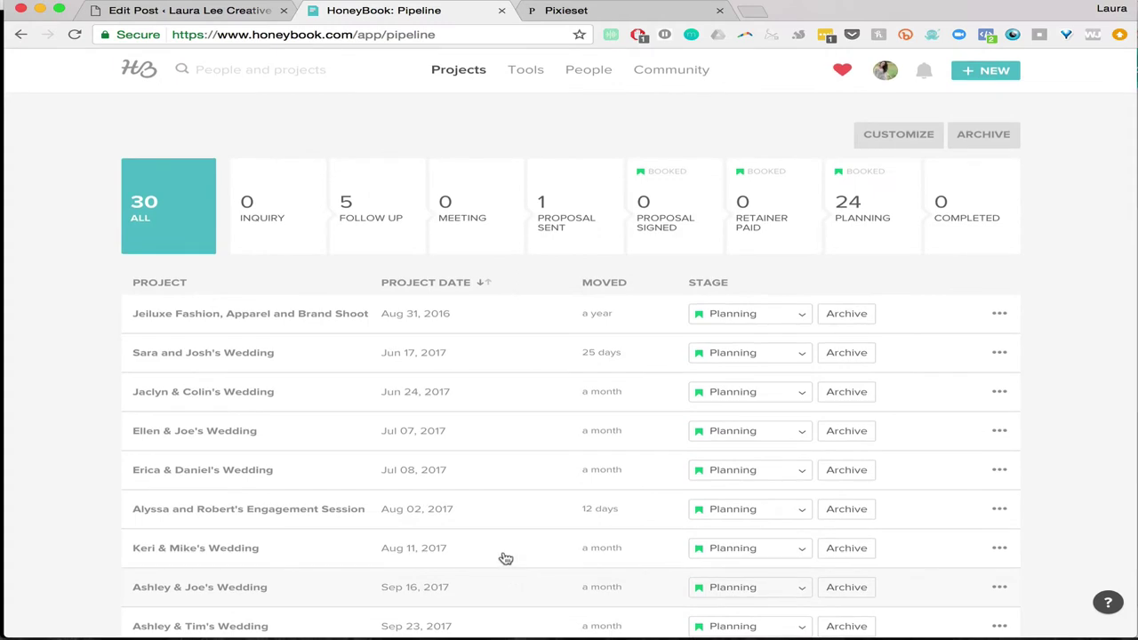
- Filter the pipeline by the Follow Up, Proposal Sent, Retainer Paid and Planning stages in turn and review the projects in each
left_click(393, 191)
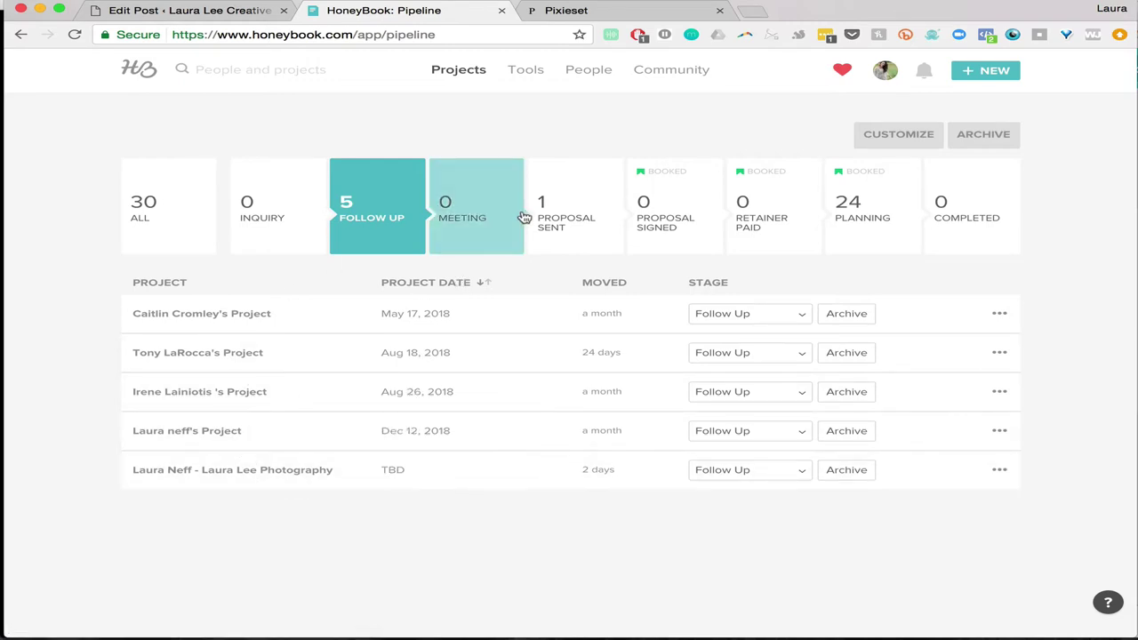
left_click(556, 198)
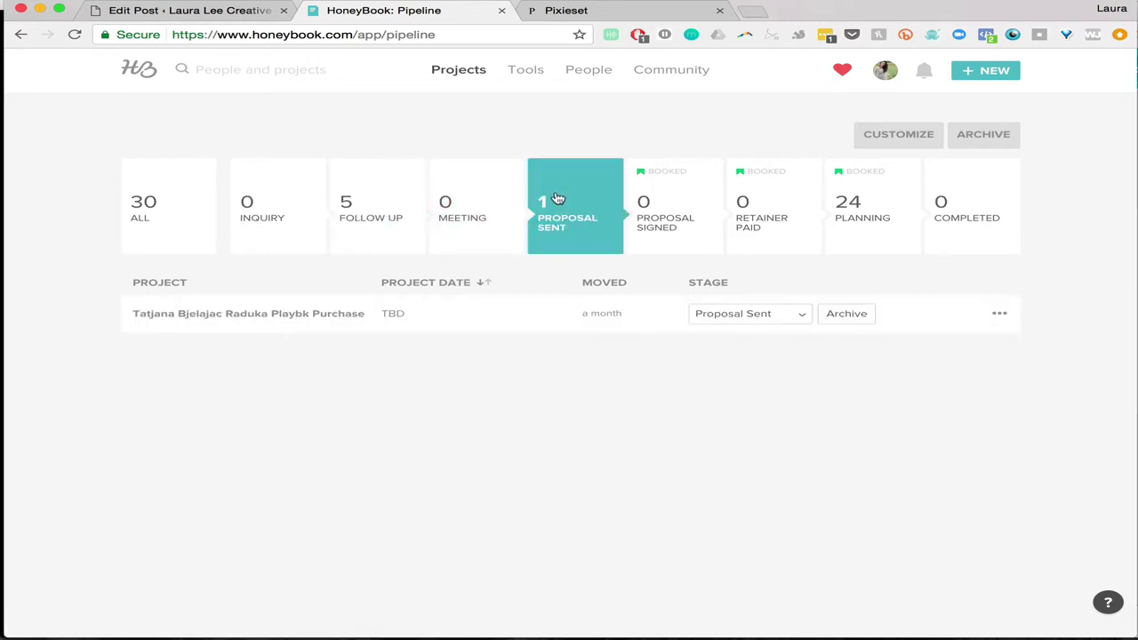
left_click(775, 198)
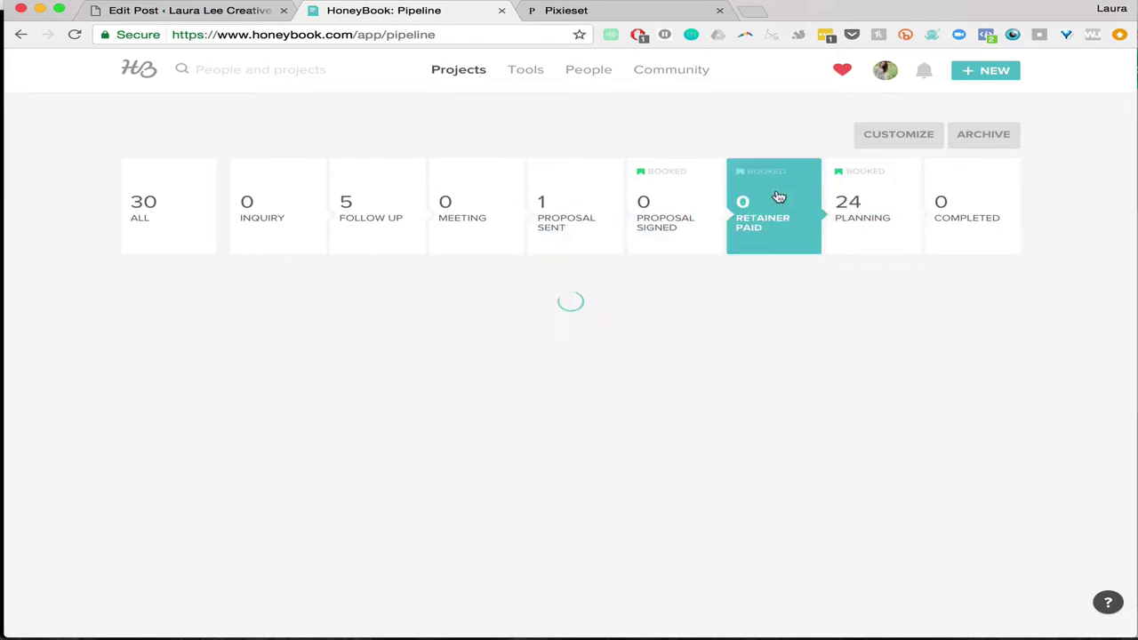
left_click(875, 202)
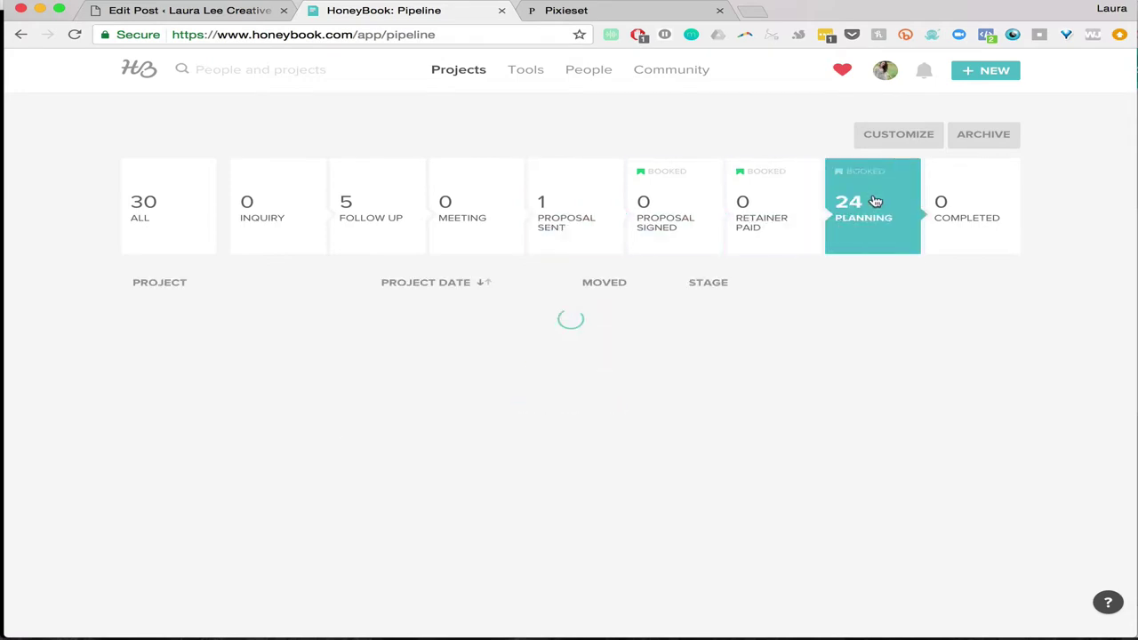
scroll(514, 507, "down", 10)
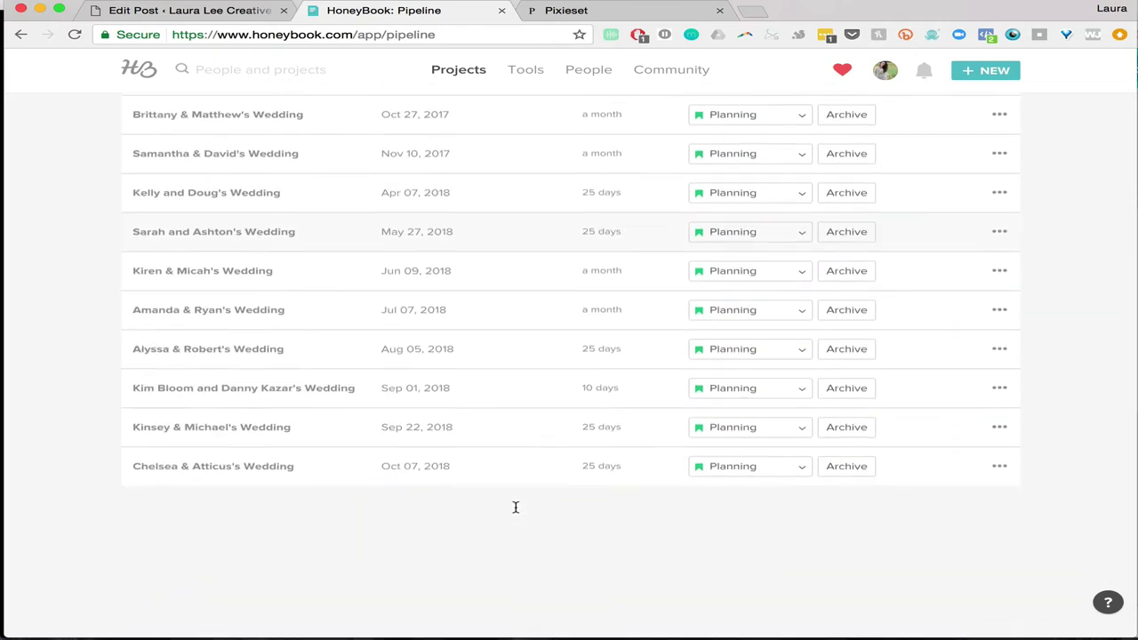
scroll(515, 508, "up", 10)
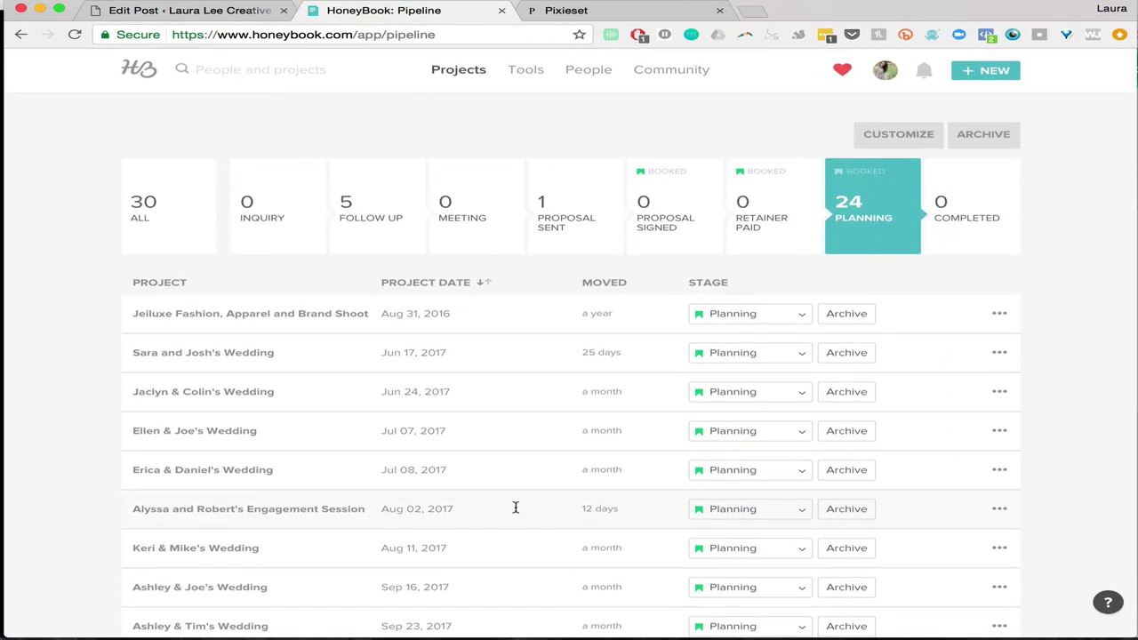
- Go to the workflow templates and open the Wedding Workflow template
left_click(523, 79)
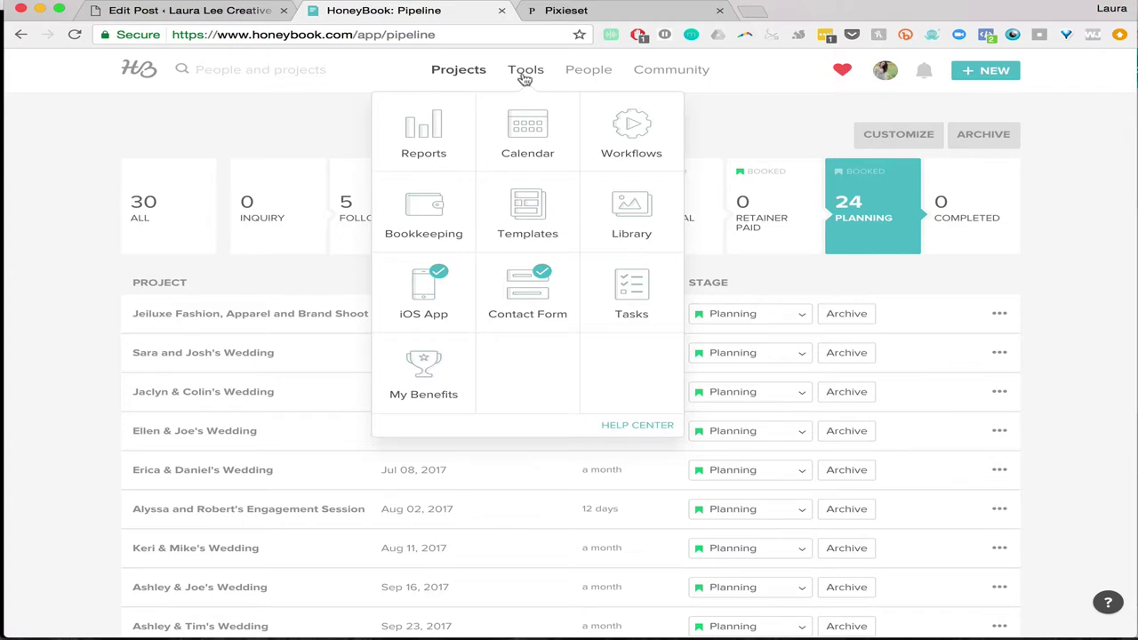
left_click(628, 149)
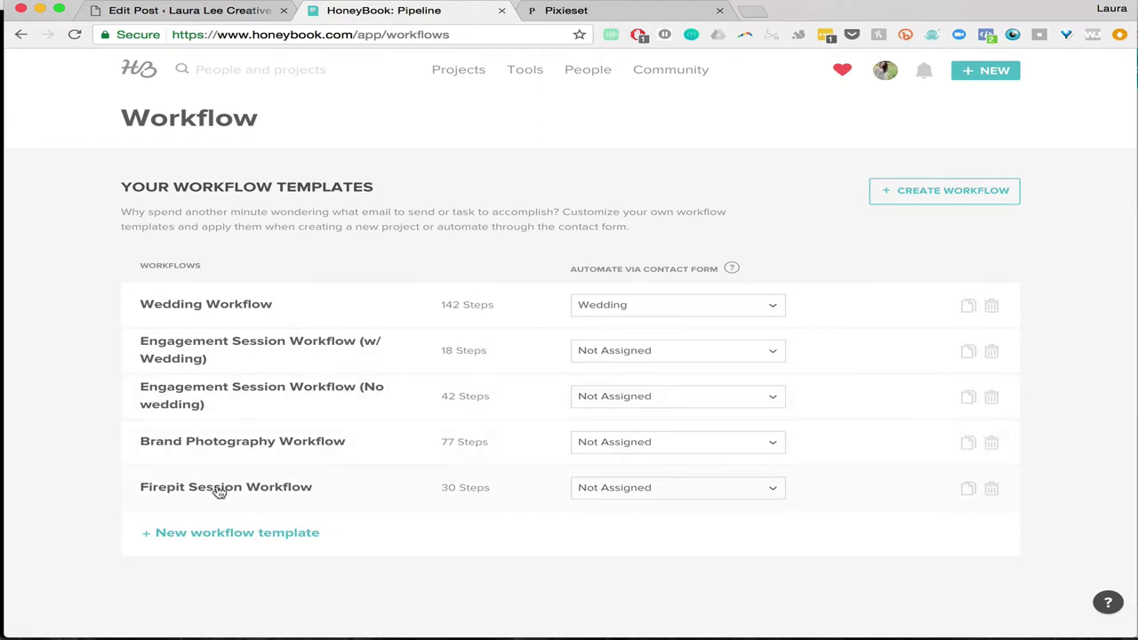
left_click(242, 312)
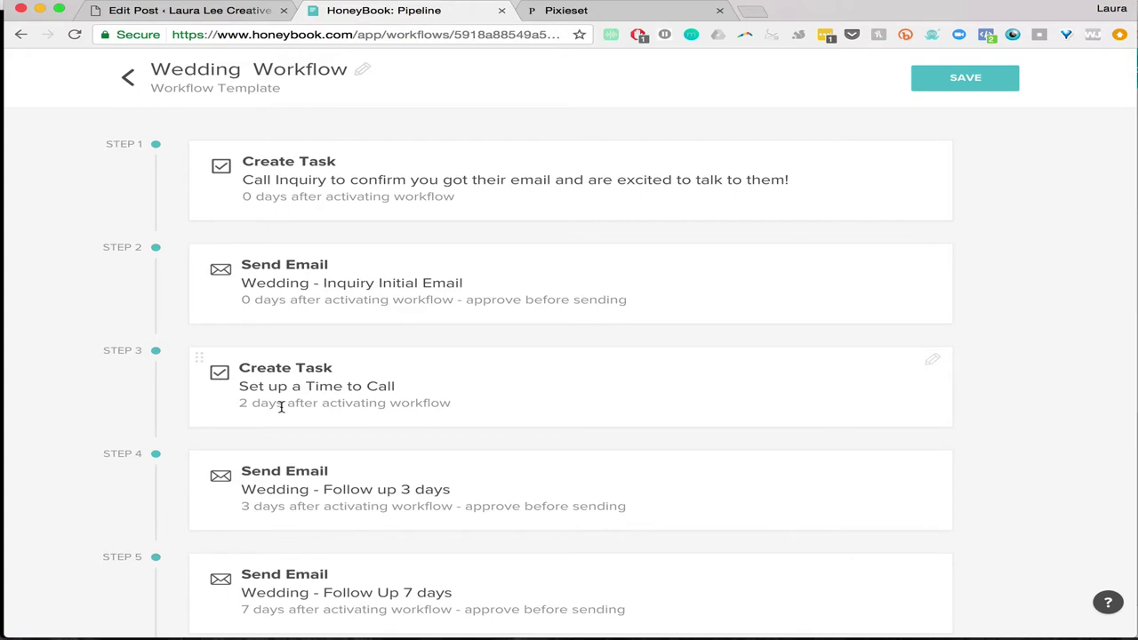
- Try a 1-day delay on the Send Proposal task in step 9, view its timing options, and reset the delay to 0 days
scroll(411, 429, "down", 5)
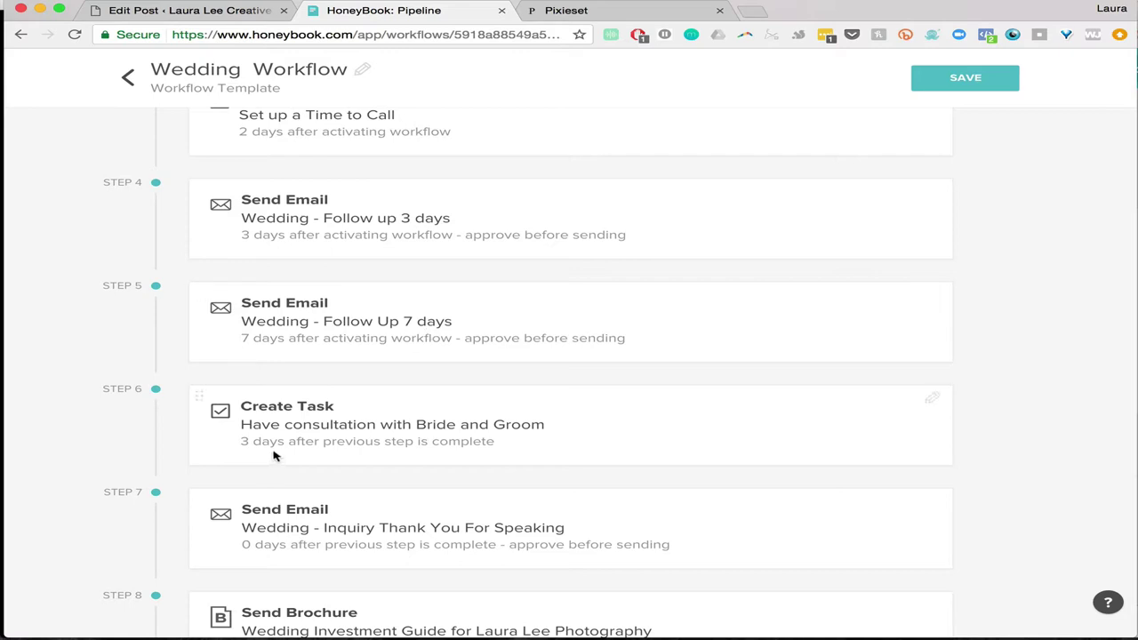
scroll(274, 456, "down", 3)
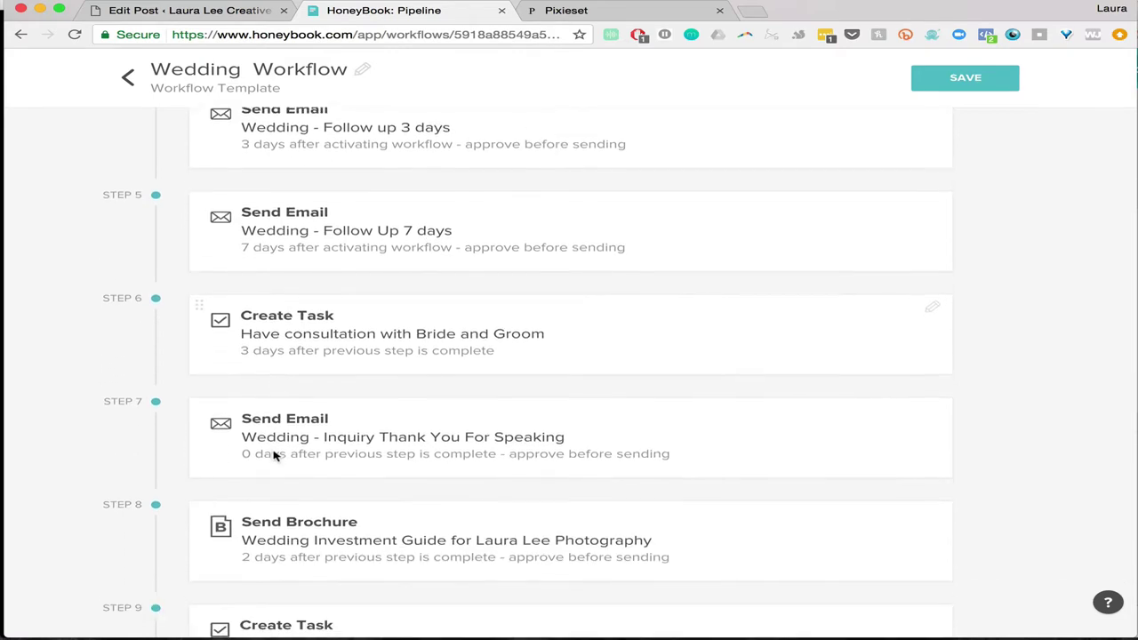
scroll(273, 456, "down", 3)
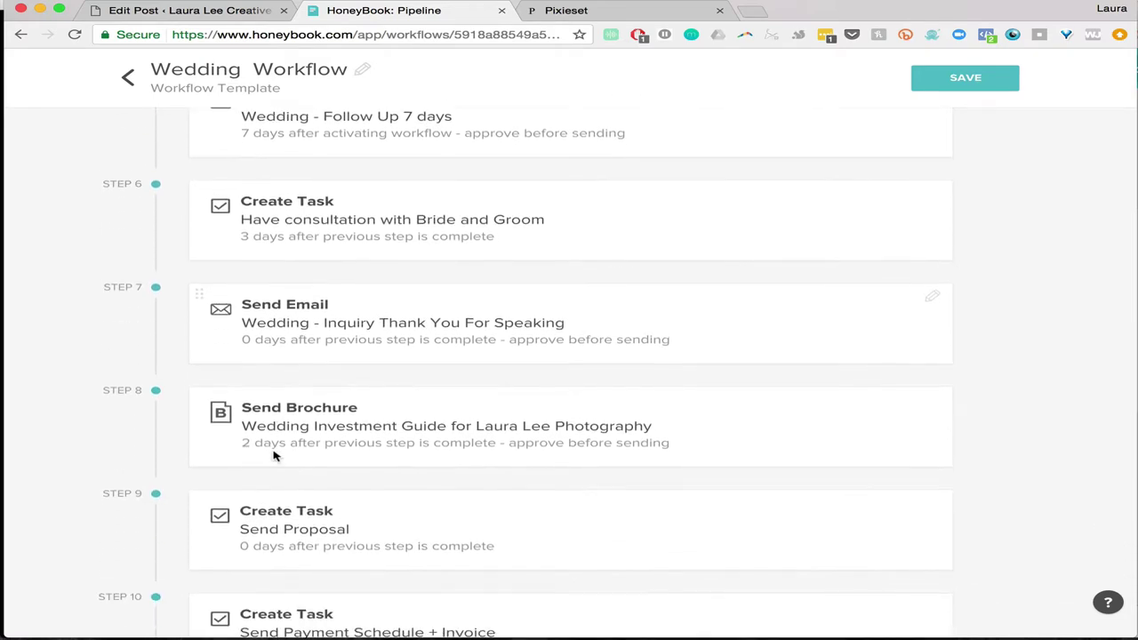
scroll(273, 456, "down", 4)
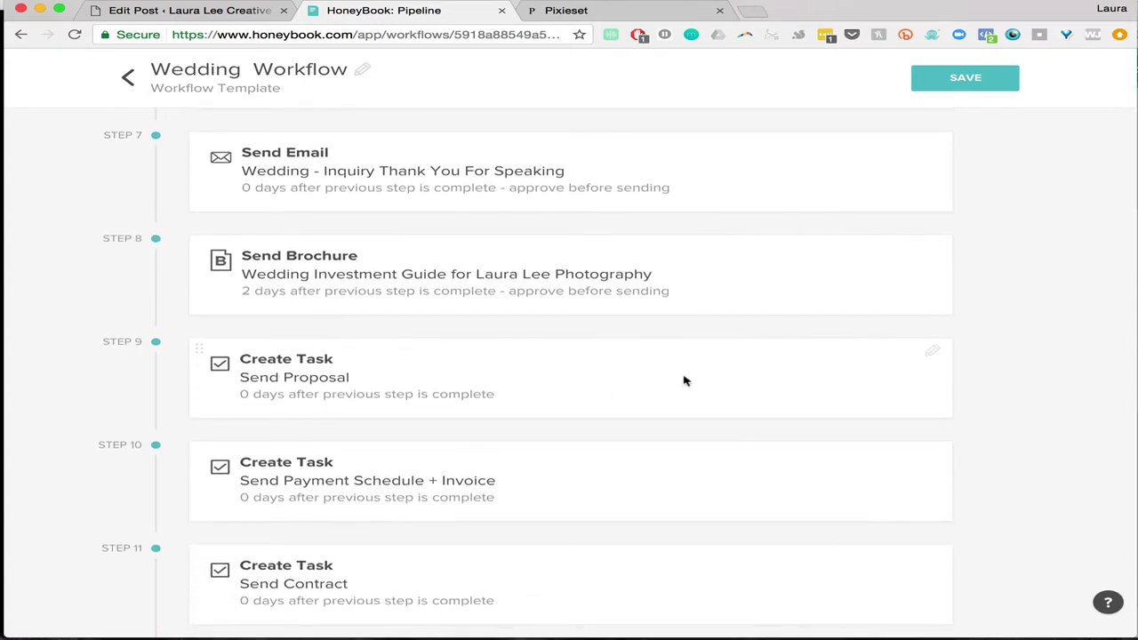
left_click(930, 354)
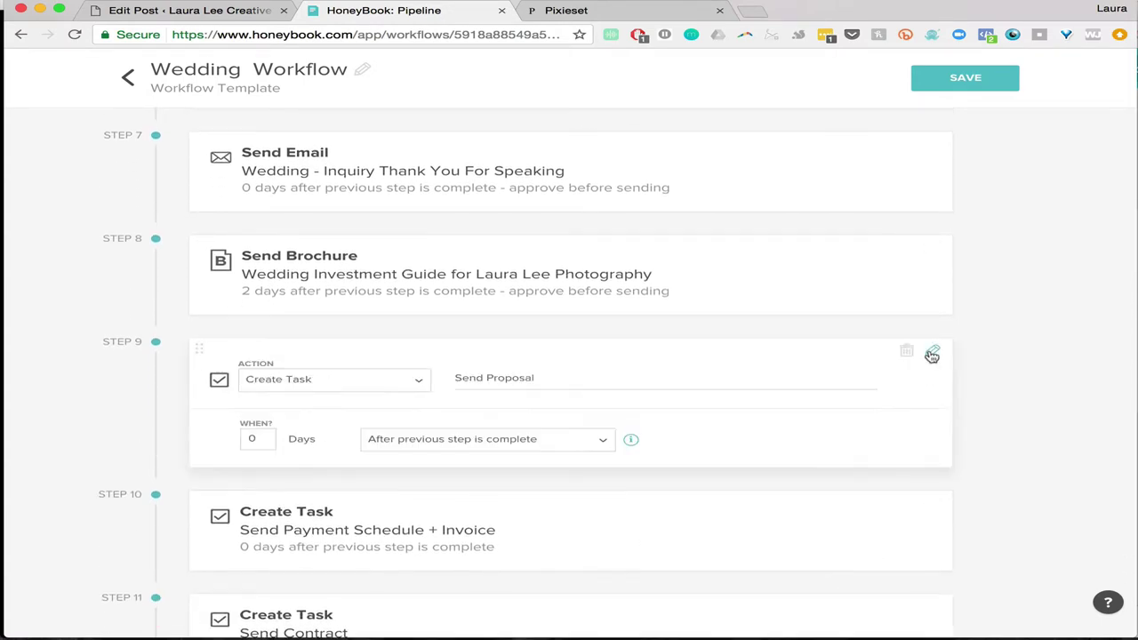
left_click(270, 436)
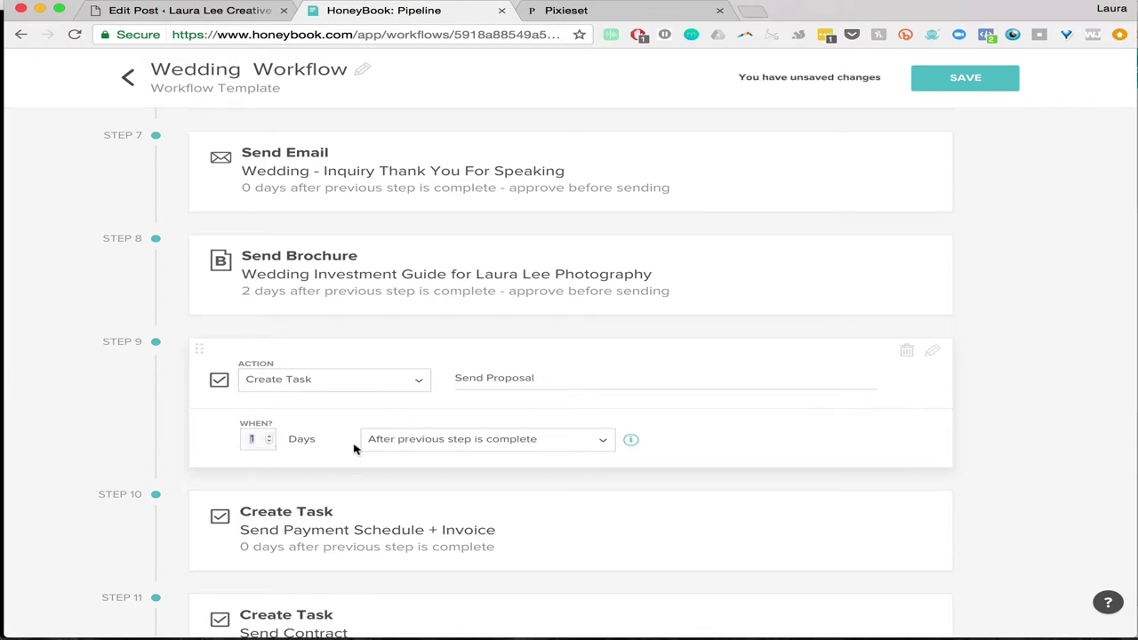
left_click(441, 440)
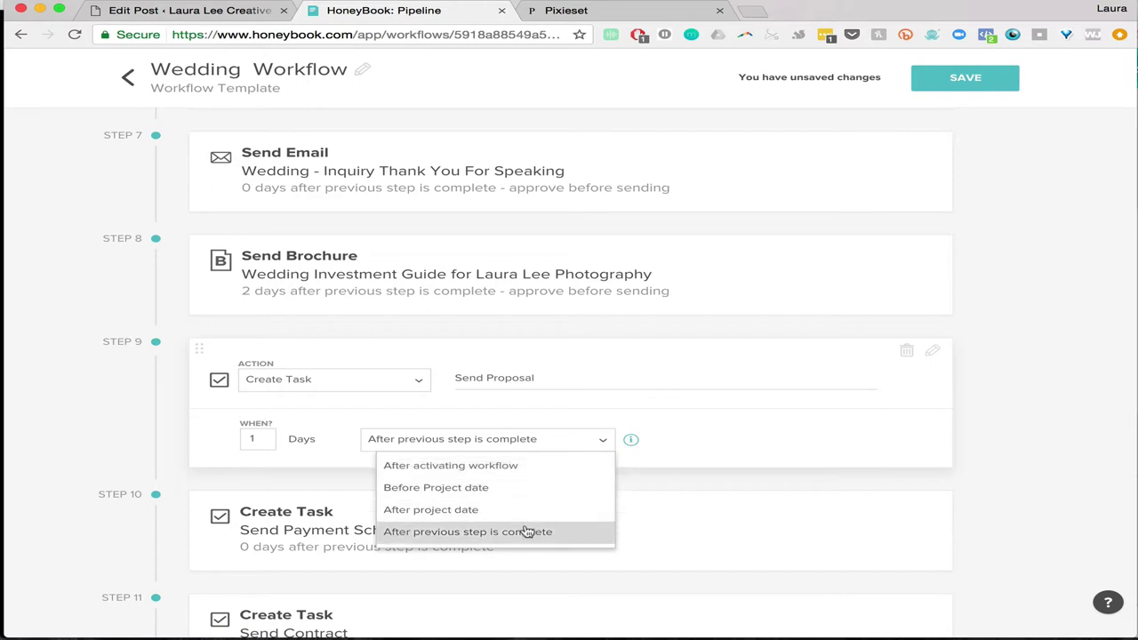
left_click(272, 445)
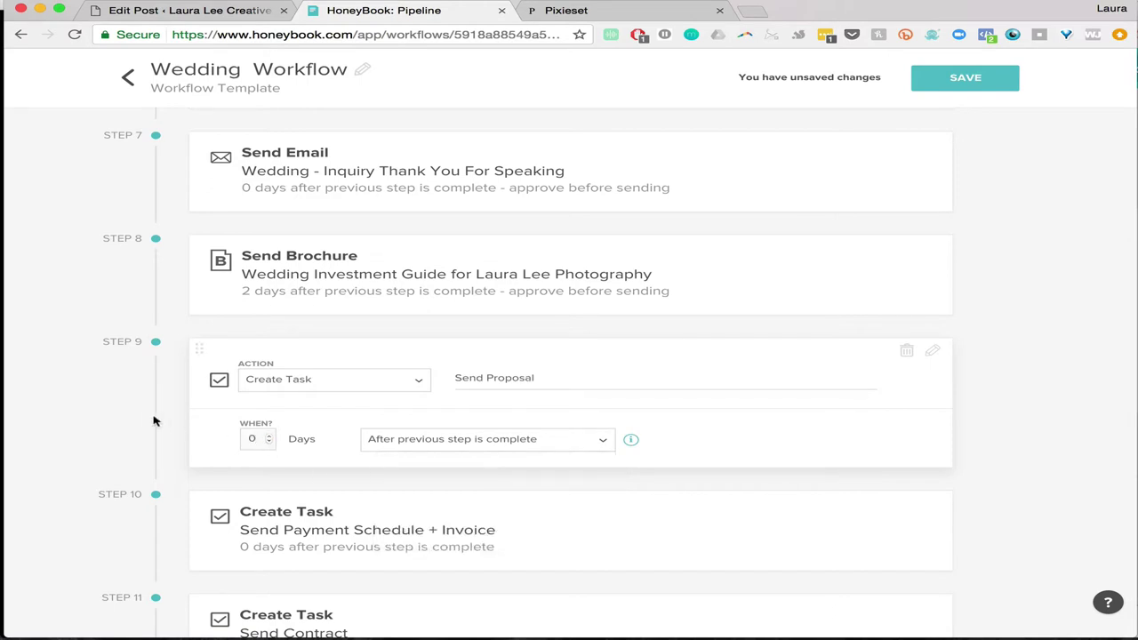
- Open the Wedding - Inquiry Initial Email in step 2 for editing and view its approval options
scroll(996, 465, "down", 3)
scroll(996, 465, "up", 5)
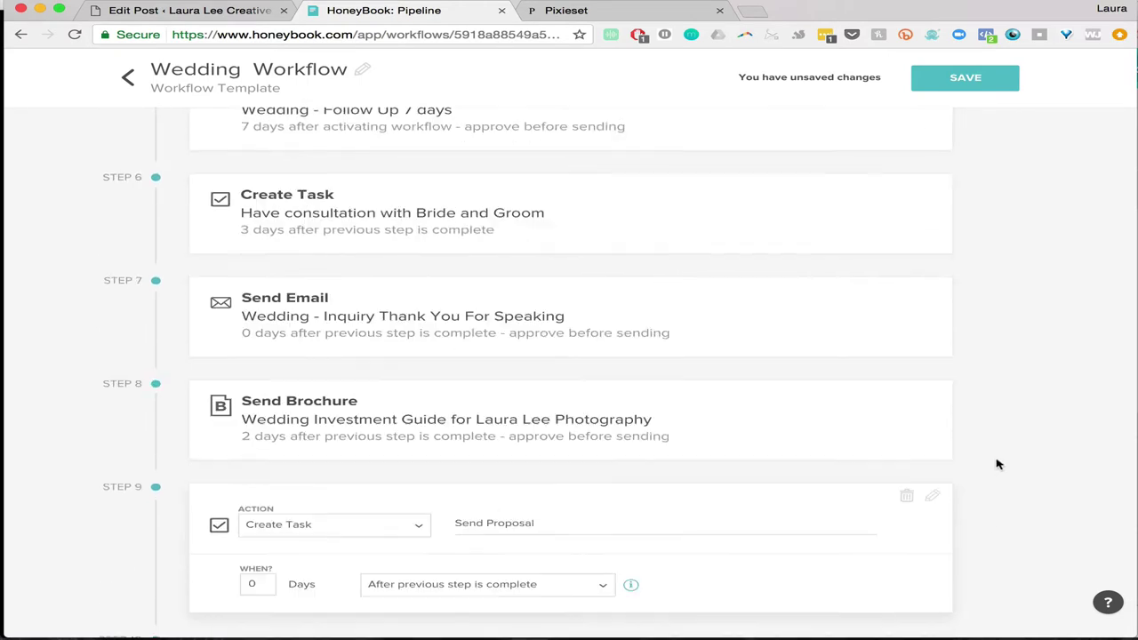
scroll(996, 465, "up", 2)
scroll(995, 465, "up", 3)
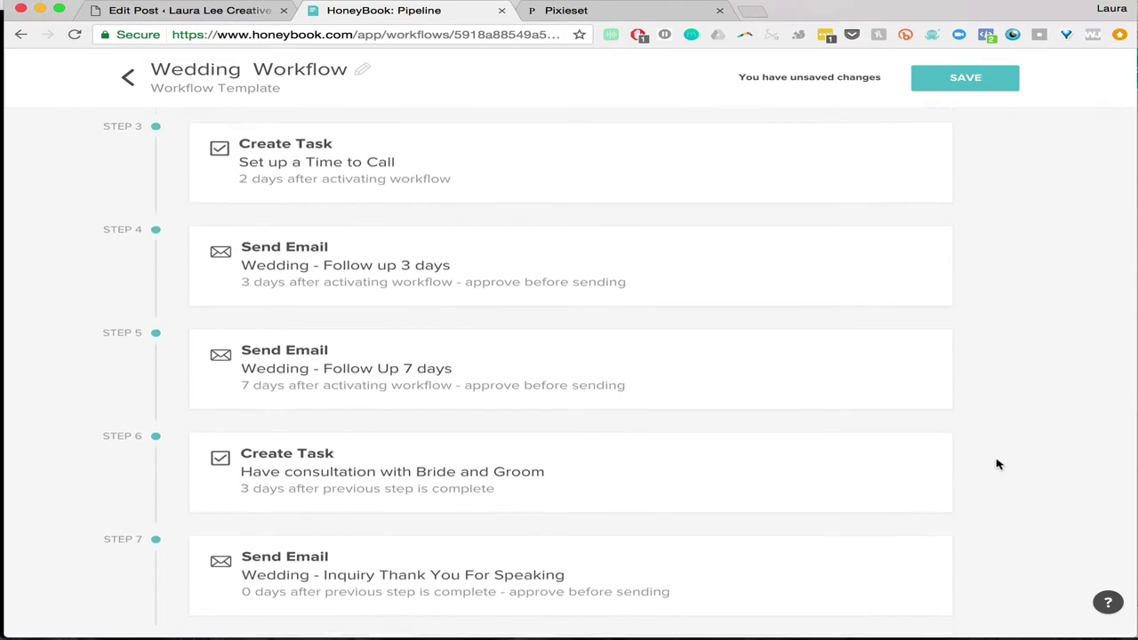
scroll(996, 463, "up", 2)
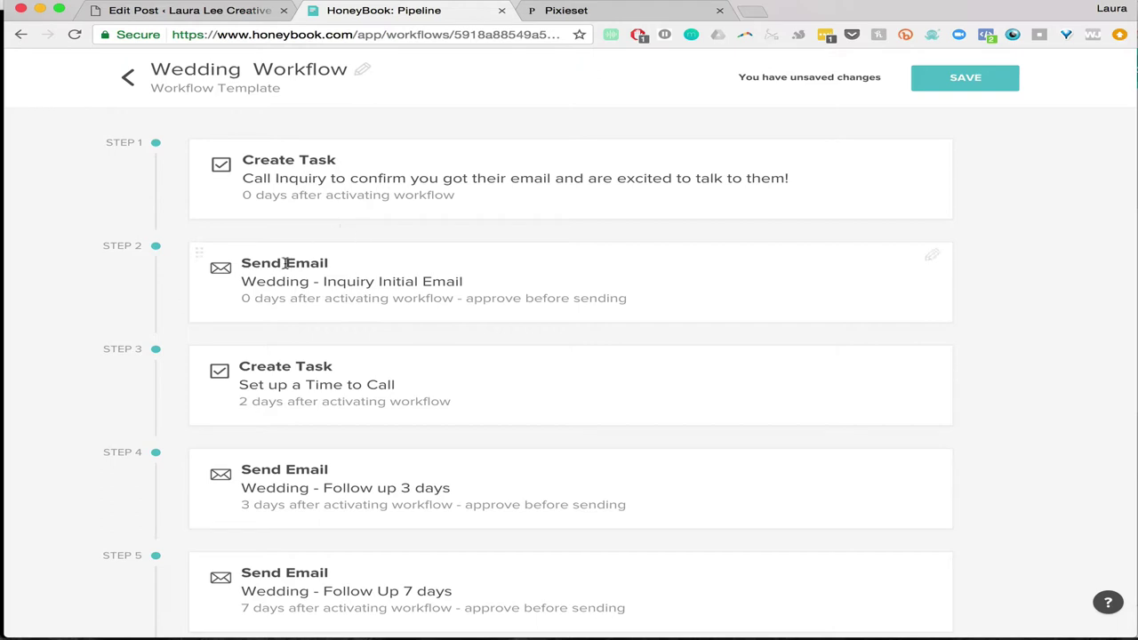
left_click(934, 259)
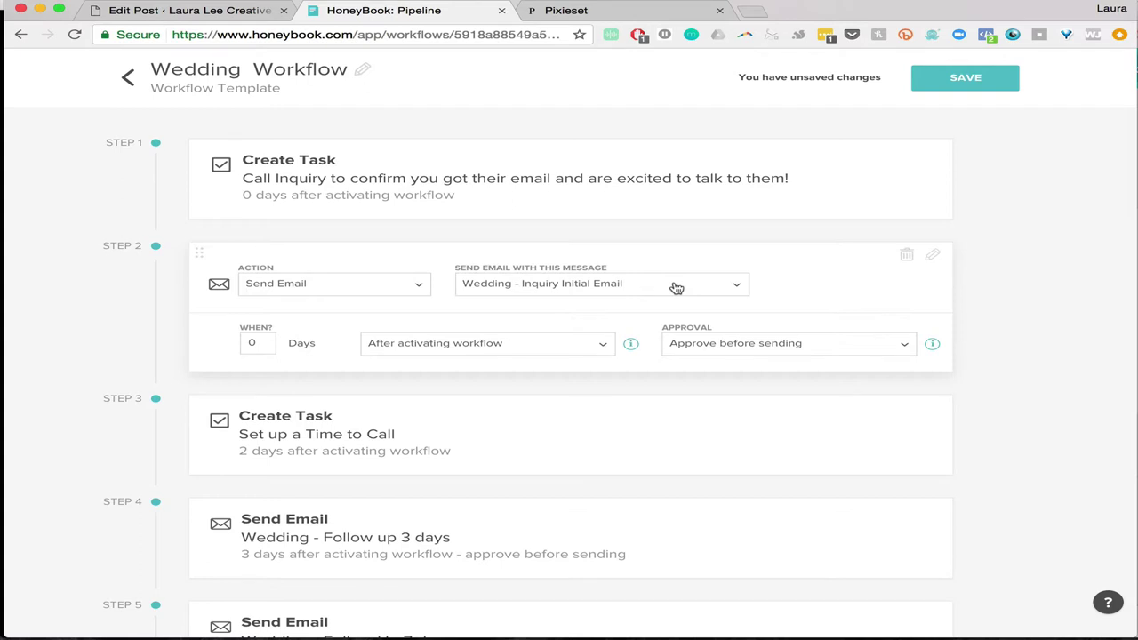
left_click(847, 346)
left_click(841, 296)
- Open the Send Brochure action in step 8 for editing and view its template, email message, timing and approval settings
scroll(984, 355, "down", 3)
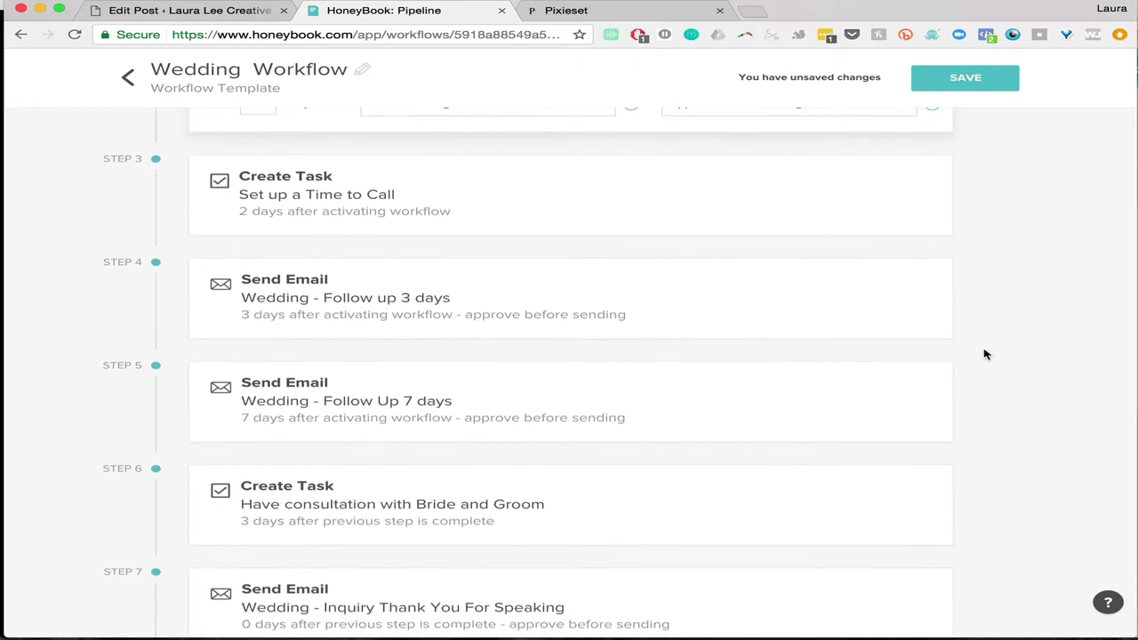
scroll(388, 446, "down", 3)
scroll(389, 446, "down", 2)
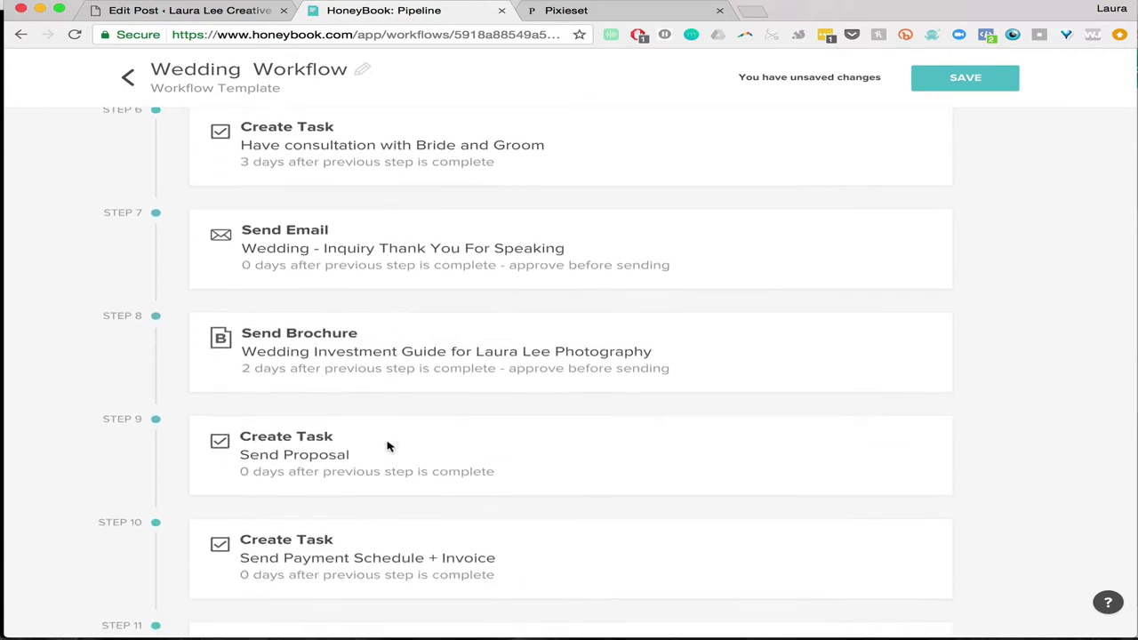
left_click(933, 328)
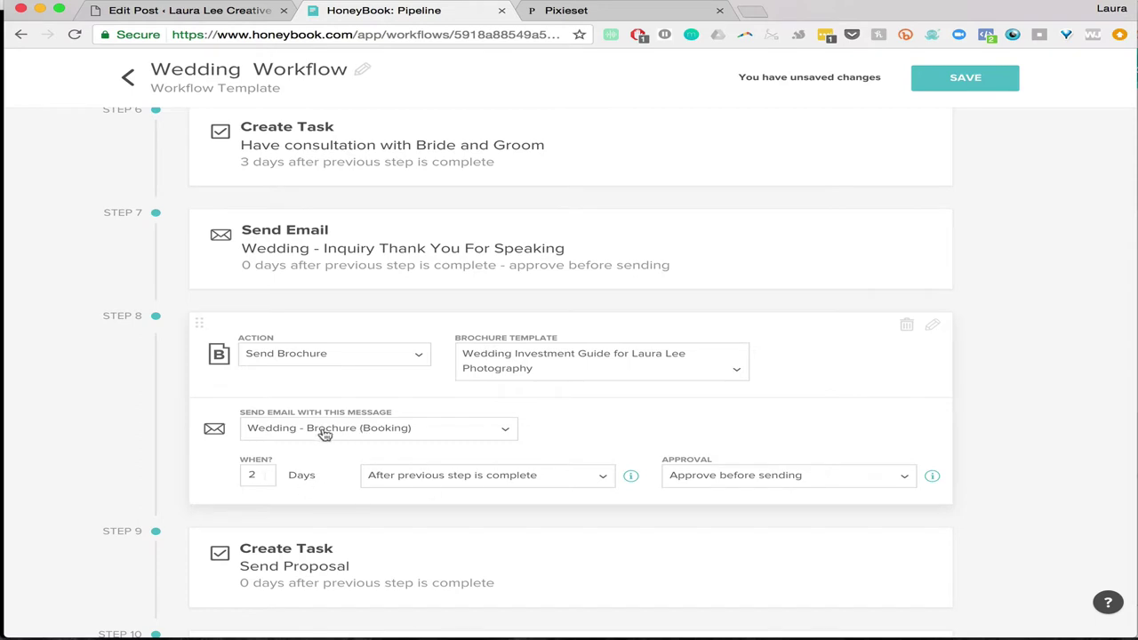
- Open the Relationship Questionnaire action in step 14 for editing and view its email message, timing and approval settings
scroll(997, 488, "down", 10)
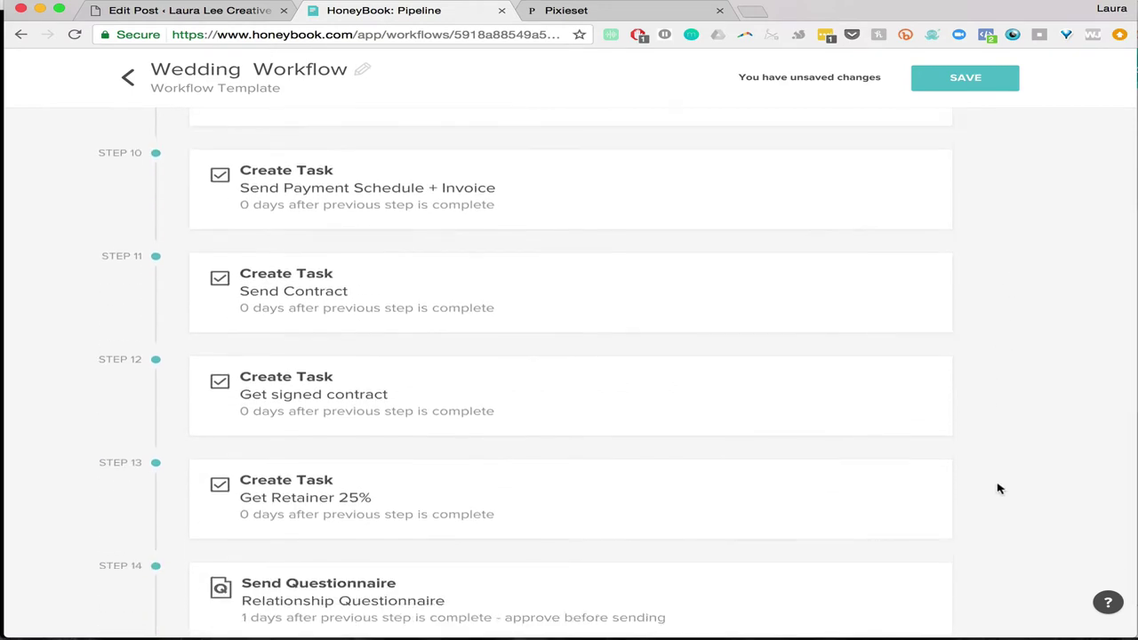
scroll(997, 488, "down", 2)
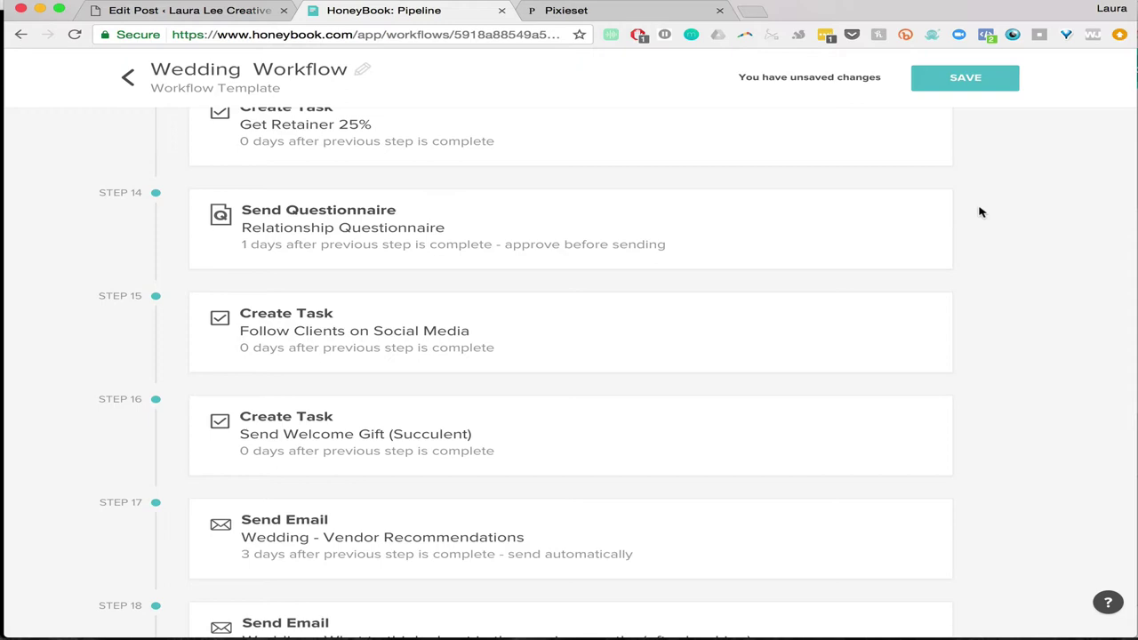
mouse_move(935, 206)
left_click(933, 205)
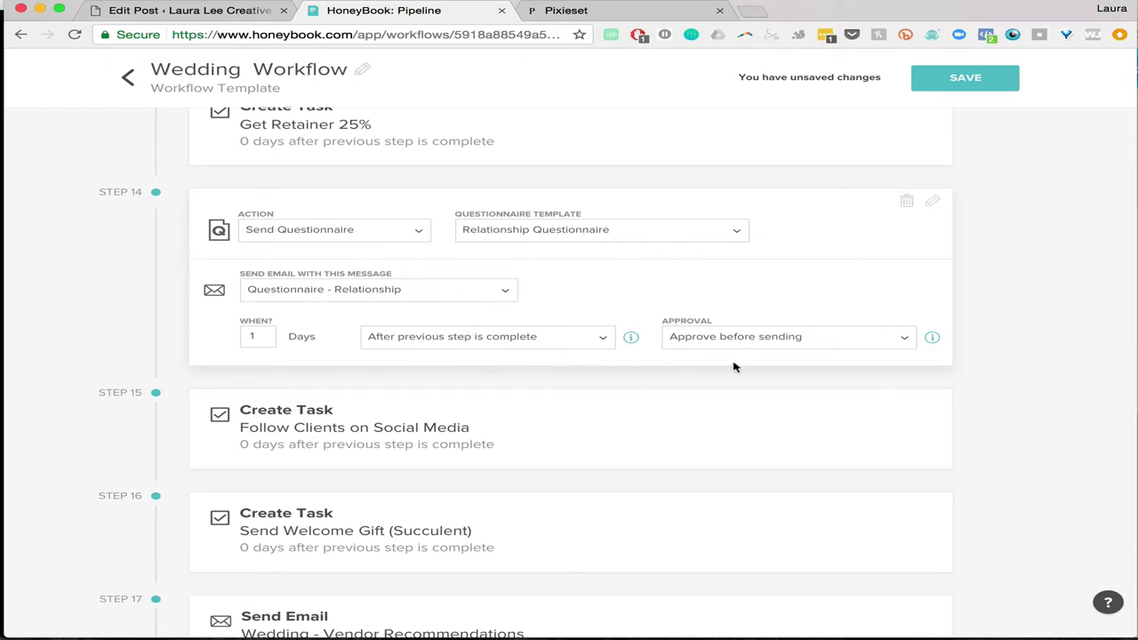
- Review the rest of the Wedding Workflow, from the emails after booking through wedding day, culling and blogging tasks to anniversary step 142
scroll(1005, 411, "down", 10)
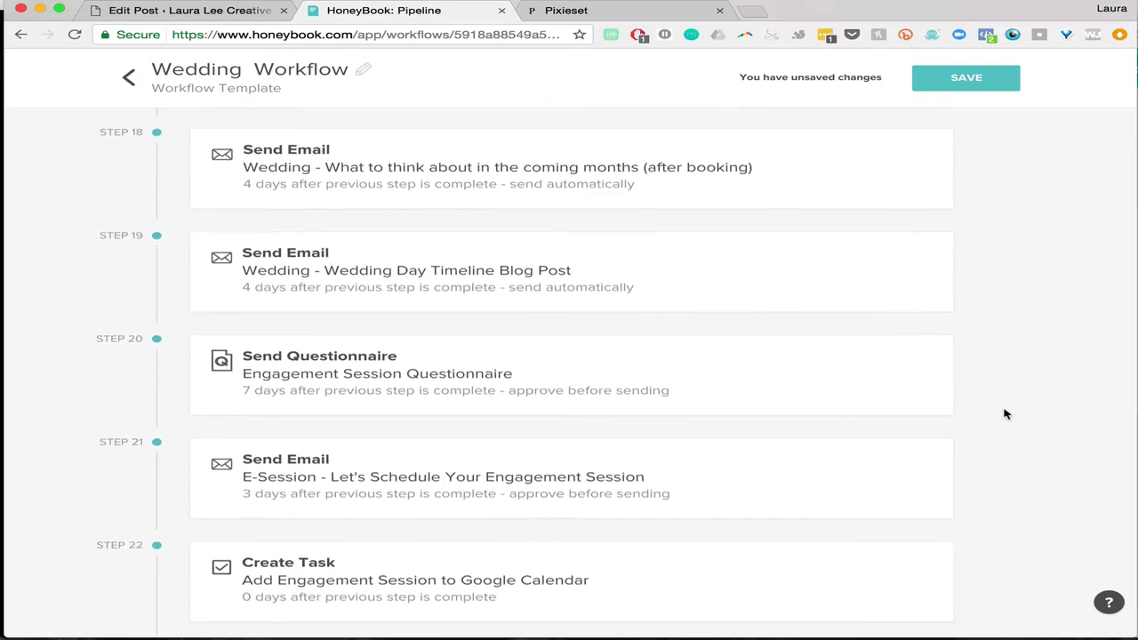
scroll(1005, 413, "down", 10)
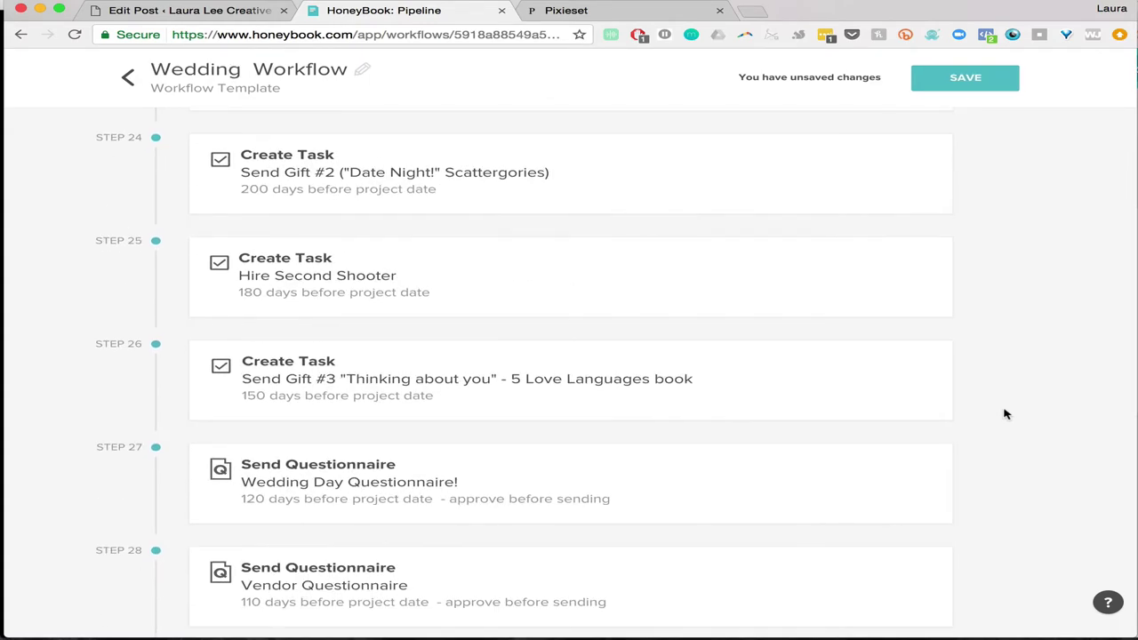
scroll(1005, 413, "down", 15)
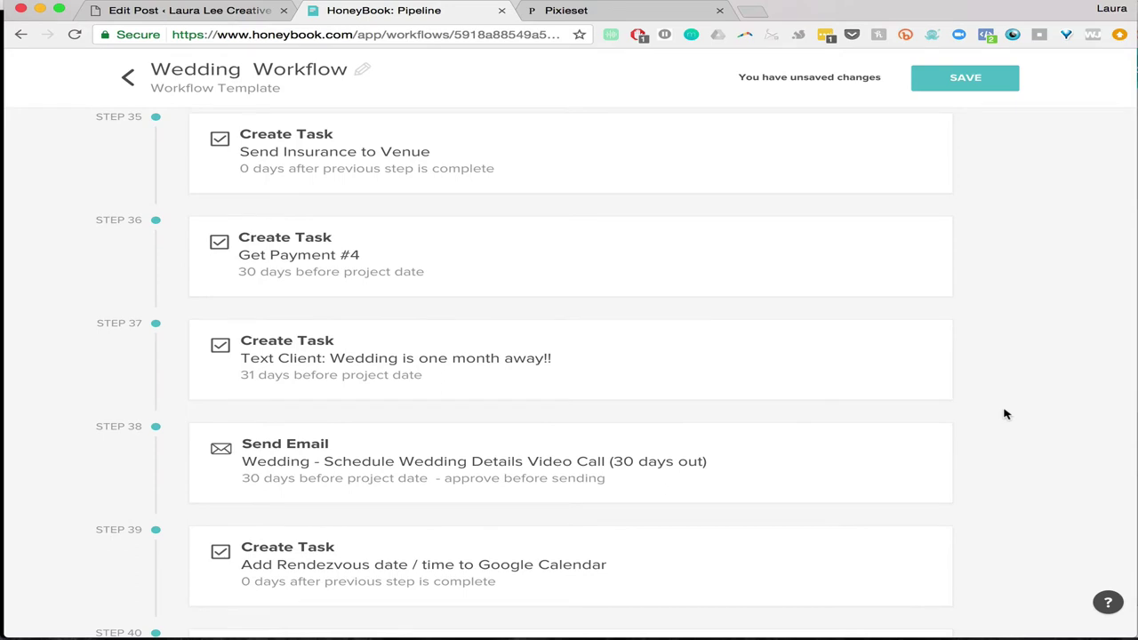
scroll(1005, 413, "down", 15)
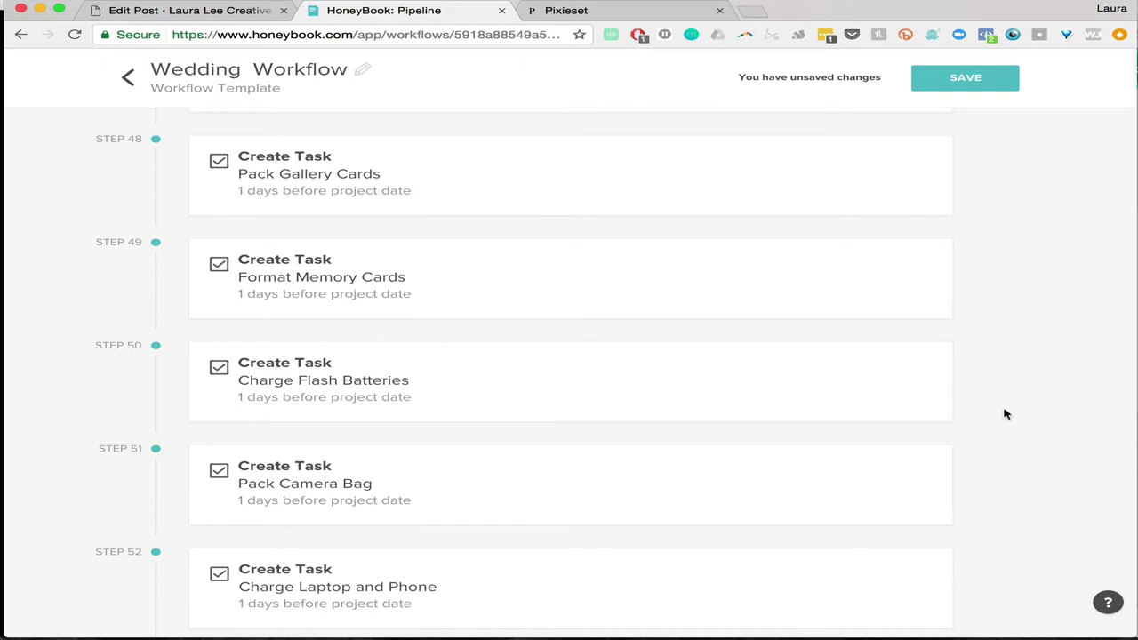
scroll(1005, 414, "down", 6)
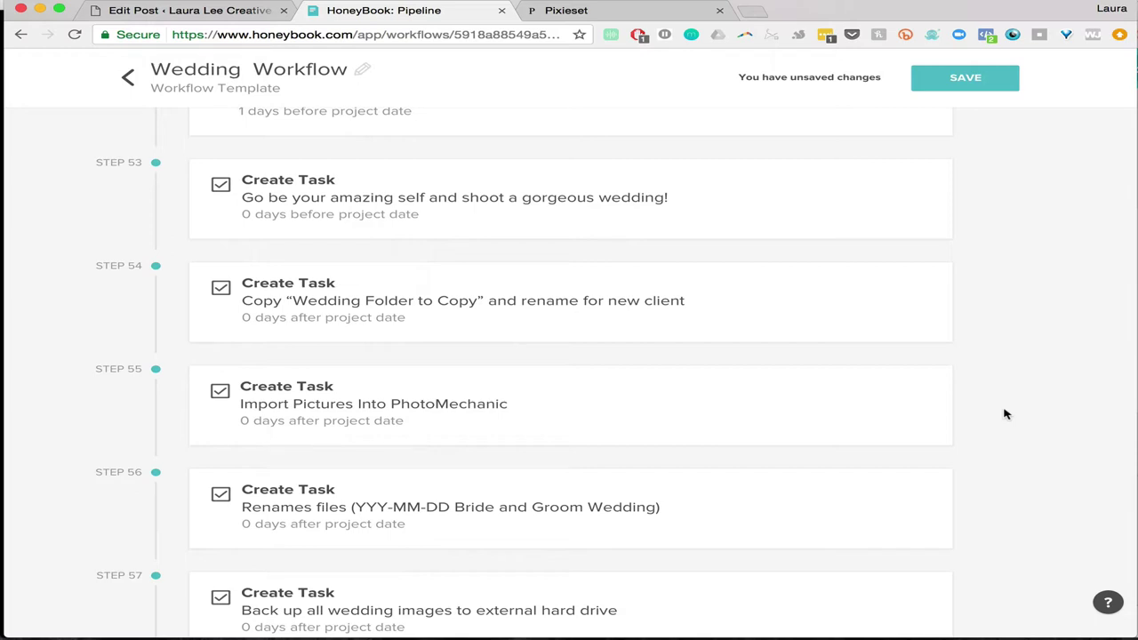
scroll(1005, 413, "down", 5)
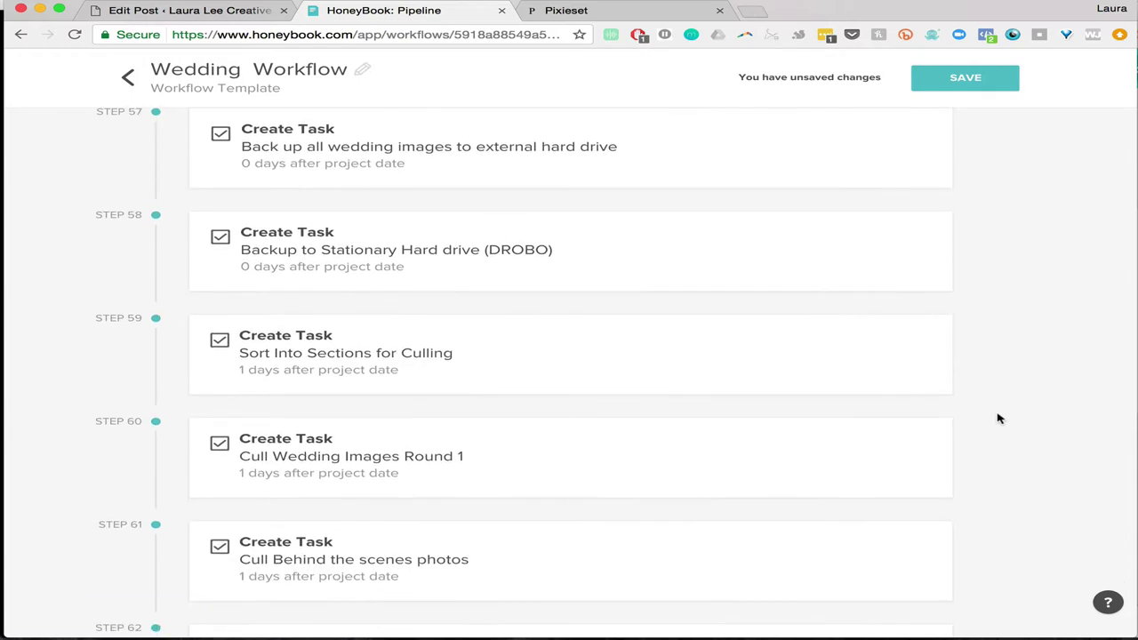
scroll(998, 419, "down", 1)
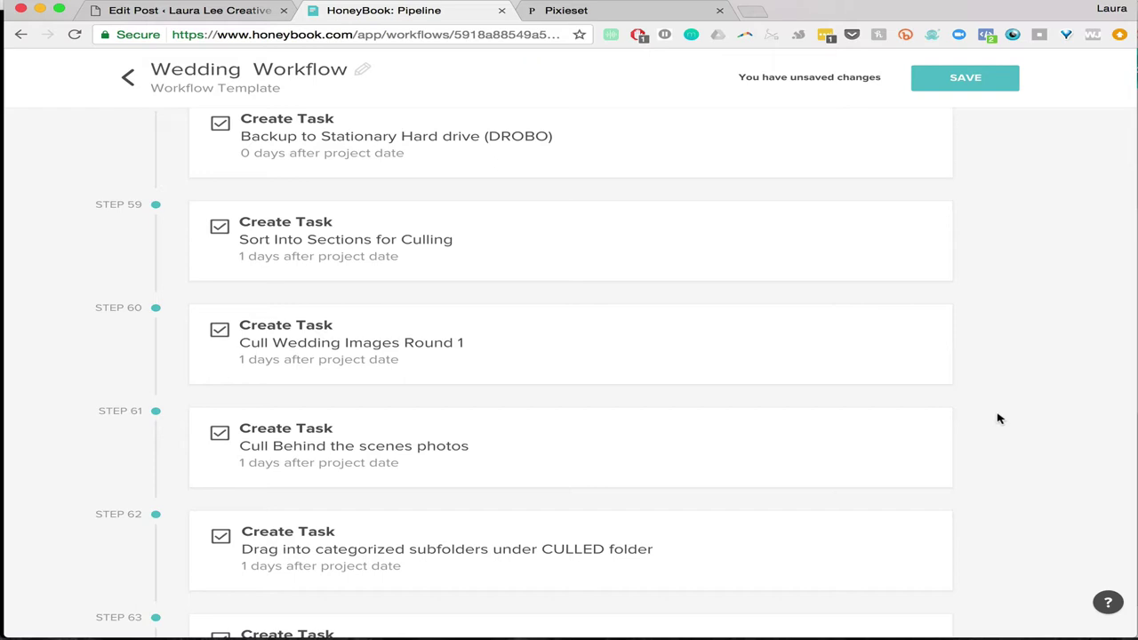
scroll(998, 418, "down", 5)
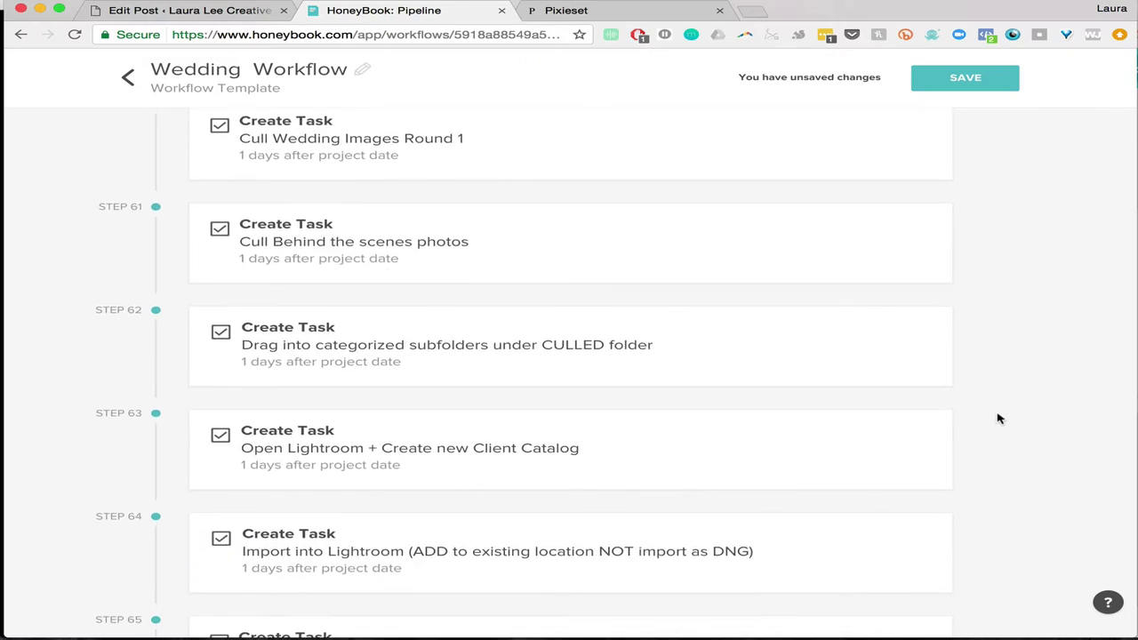
scroll(998, 417, "down", 20)
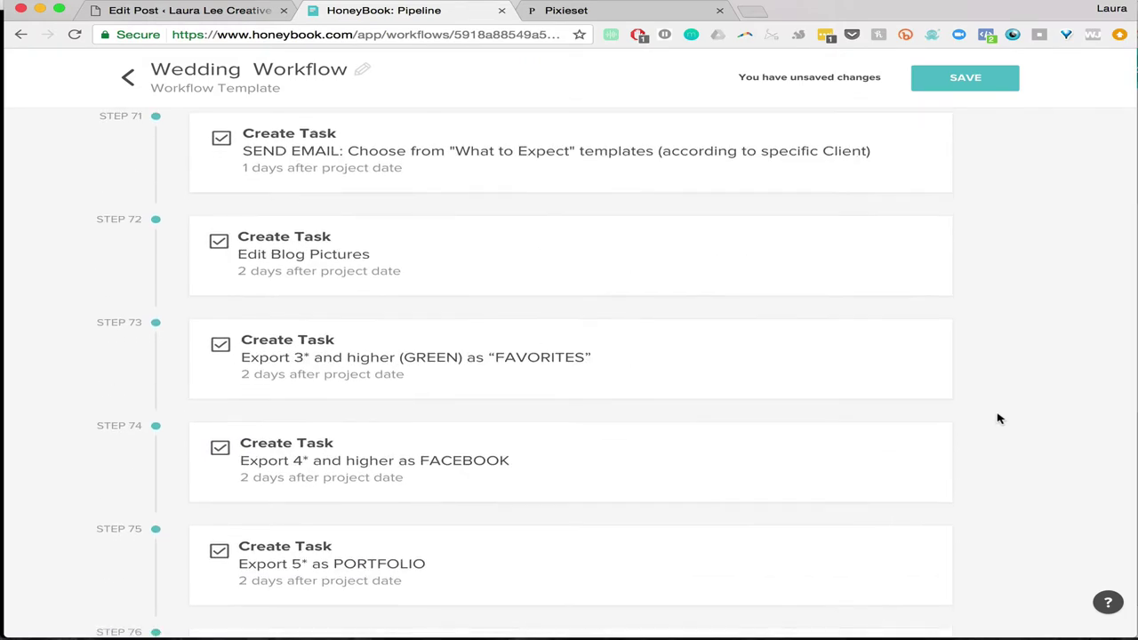
scroll(998, 418, "down", 18)
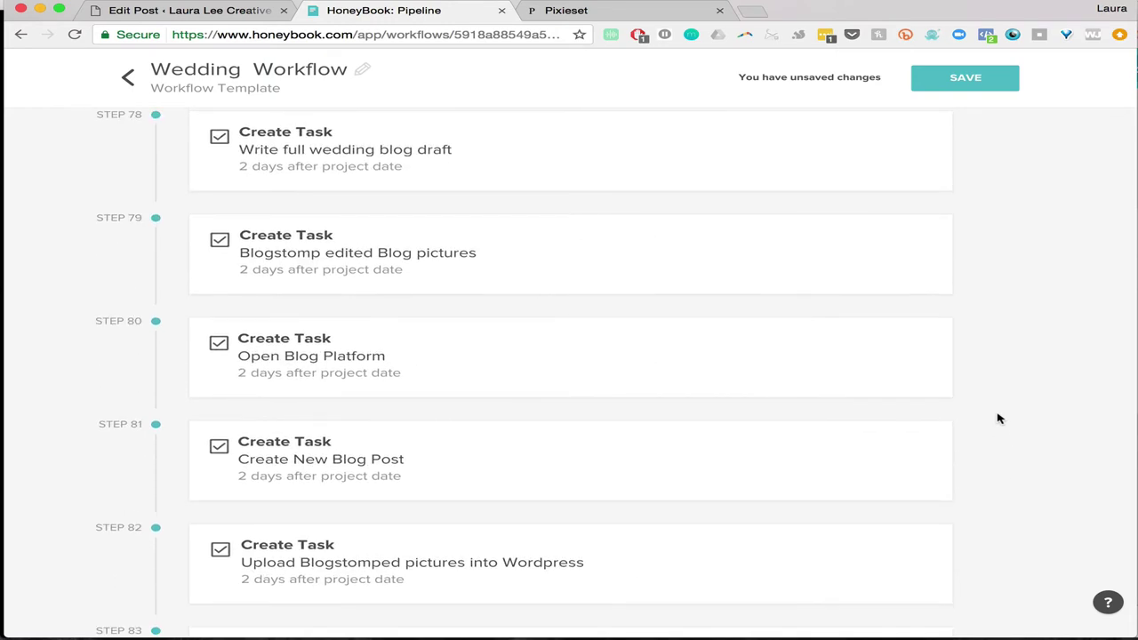
scroll(998, 418, "down", 20)
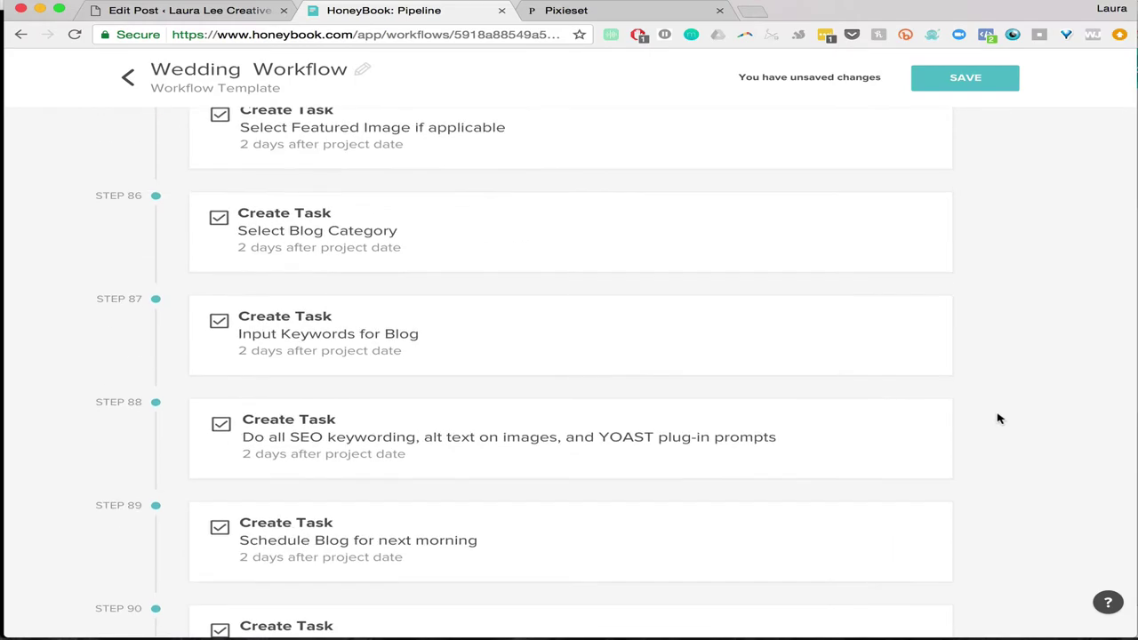
scroll(998, 418, "down", 20)
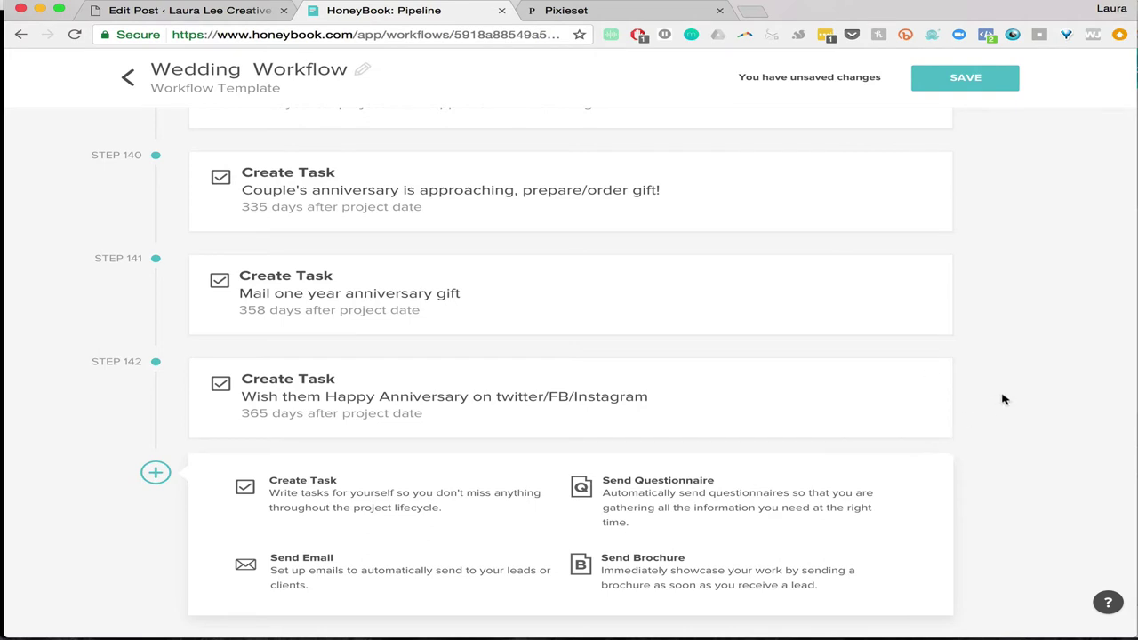
- Look back through the late workflow steps covering product options, the vendor gallery link, and album design and approval
scroll(1002, 399, "up", 3)
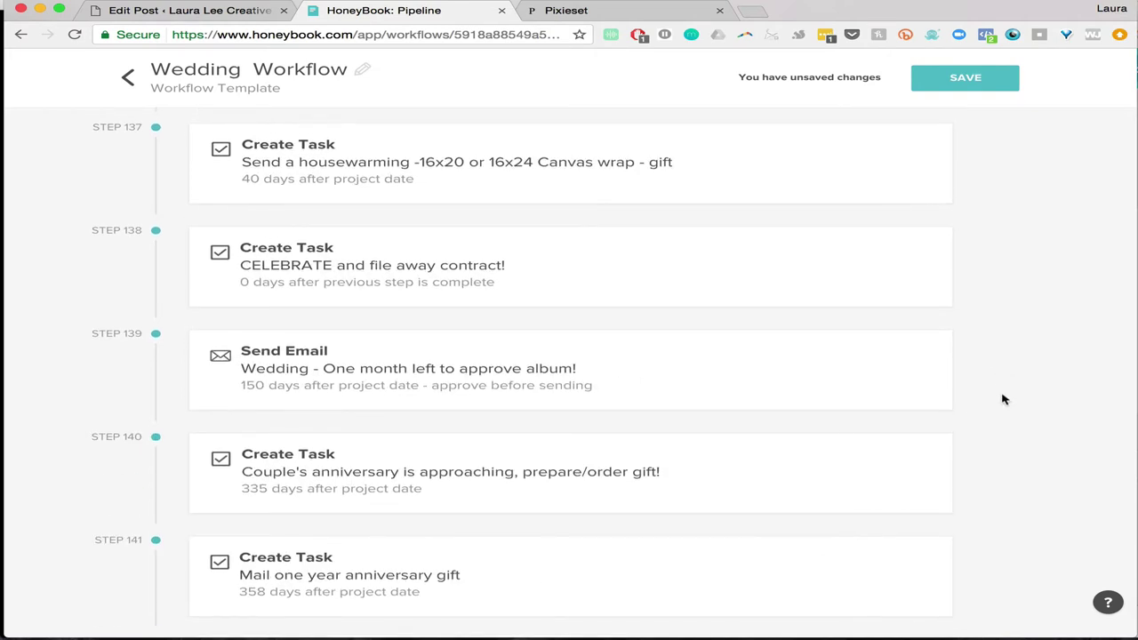
scroll(1002, 399, "up", 10)
scroll(1002, 399, "up", 8)
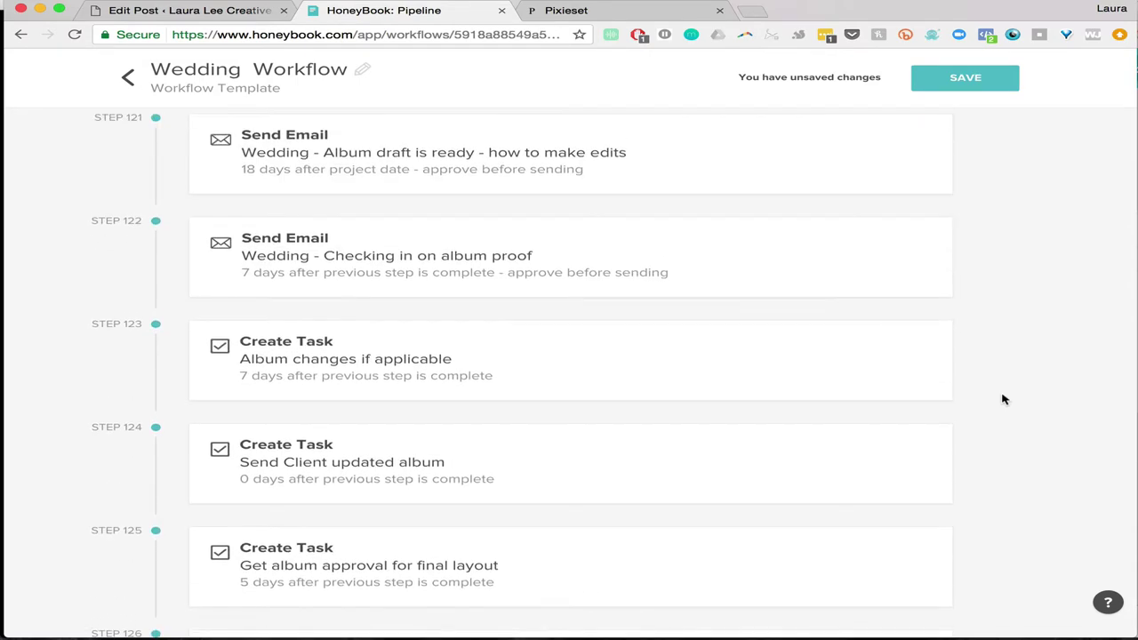
scroll(1003, 399, "up", 10)
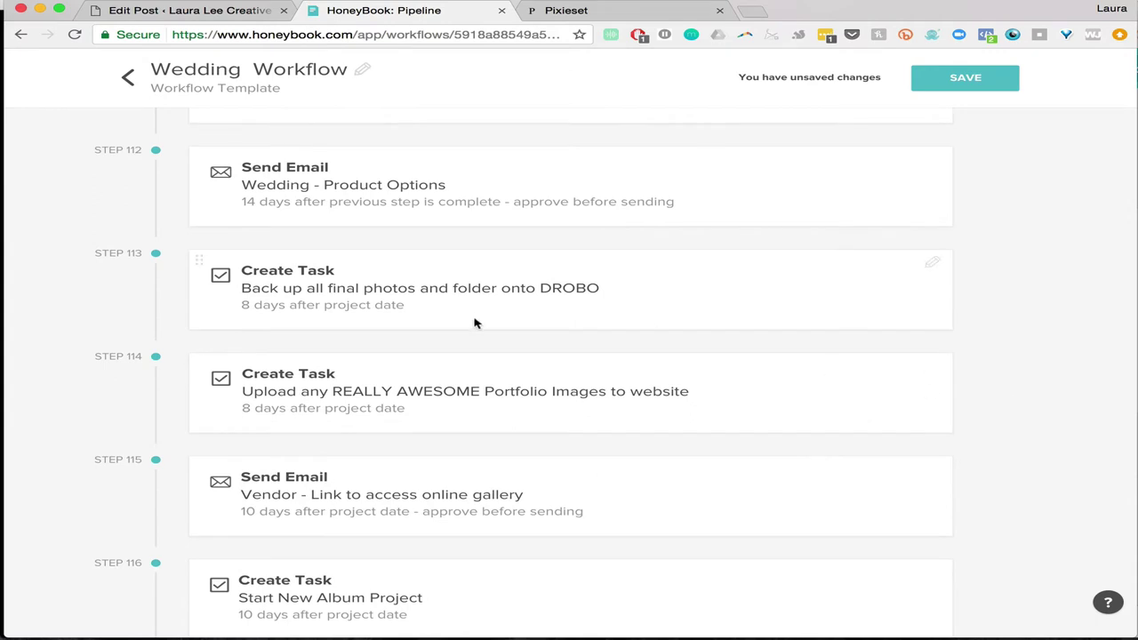
scroll(474, 323, "up", 1)
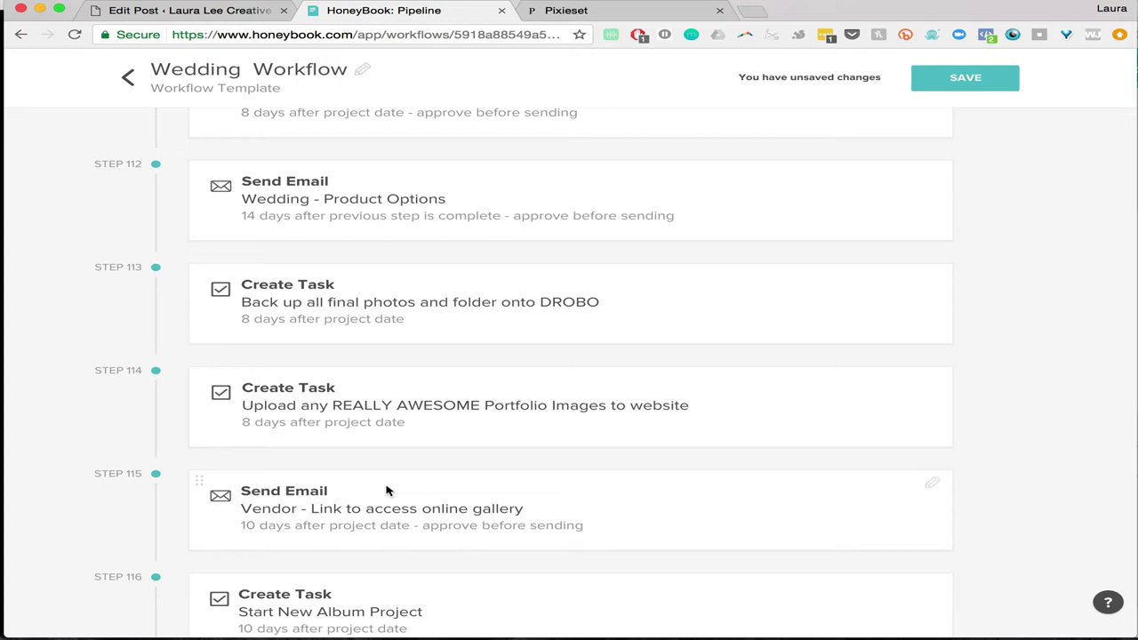
scroll(385, 489, "down", 8)
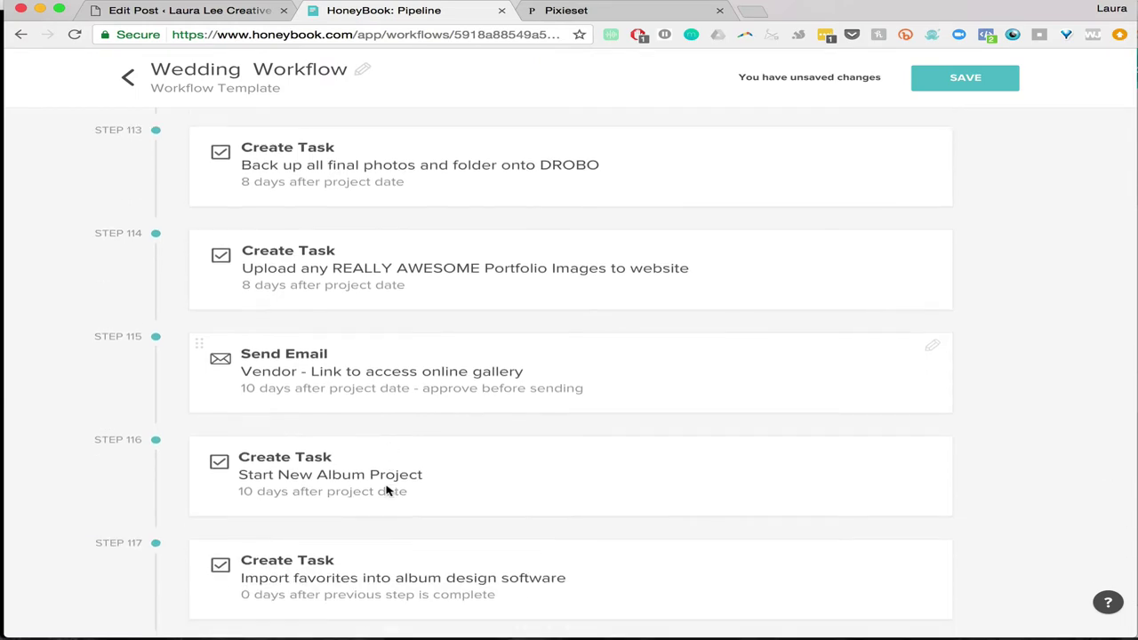
scroll(385, 490, "down", 4)
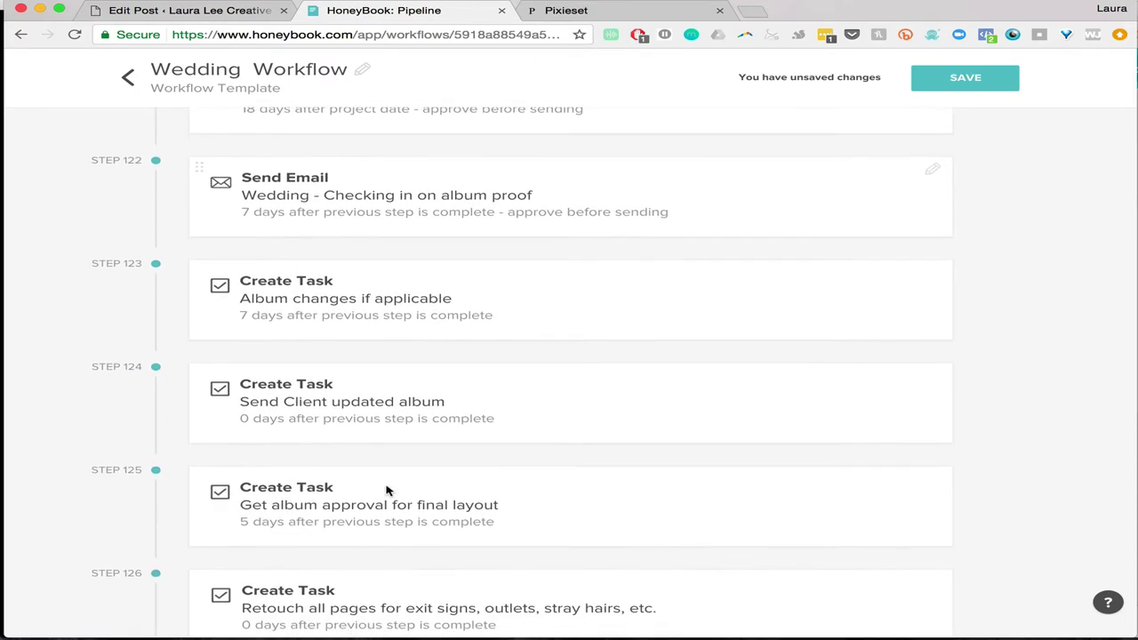
- Leave the Wedding Workflow template and return to the list of workflow templates, confirming the exit despite unsaved changes
scroll(387, 484, "up", 20)
scroll(387, 483, "up", 20)
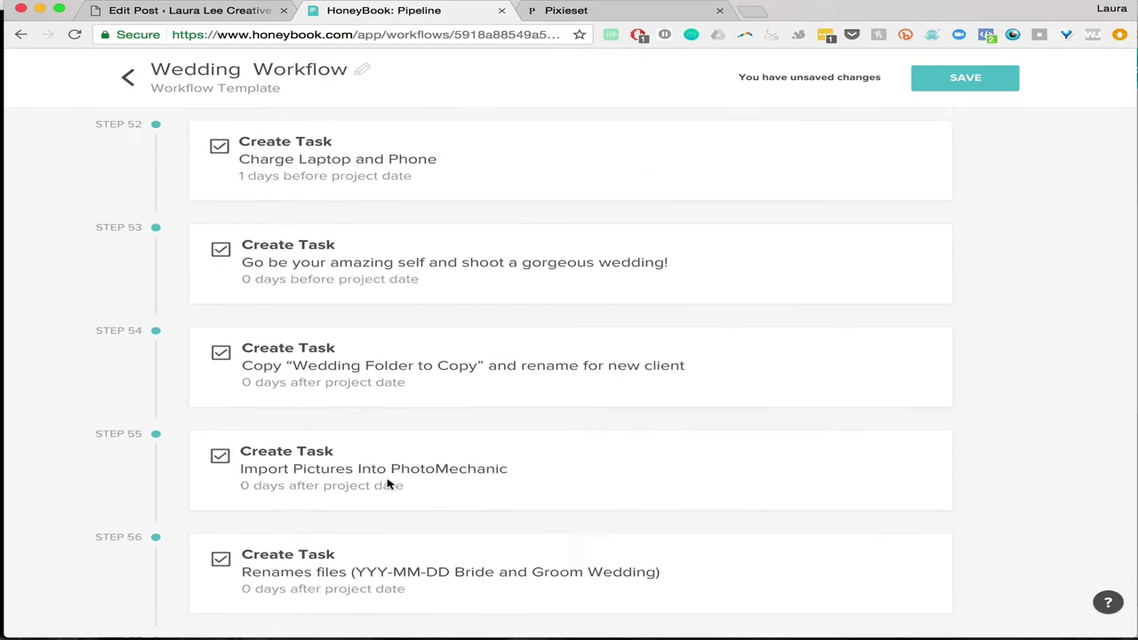
scroll(264, 289, "up", 20)
scroll(264, 290, "up", 20)
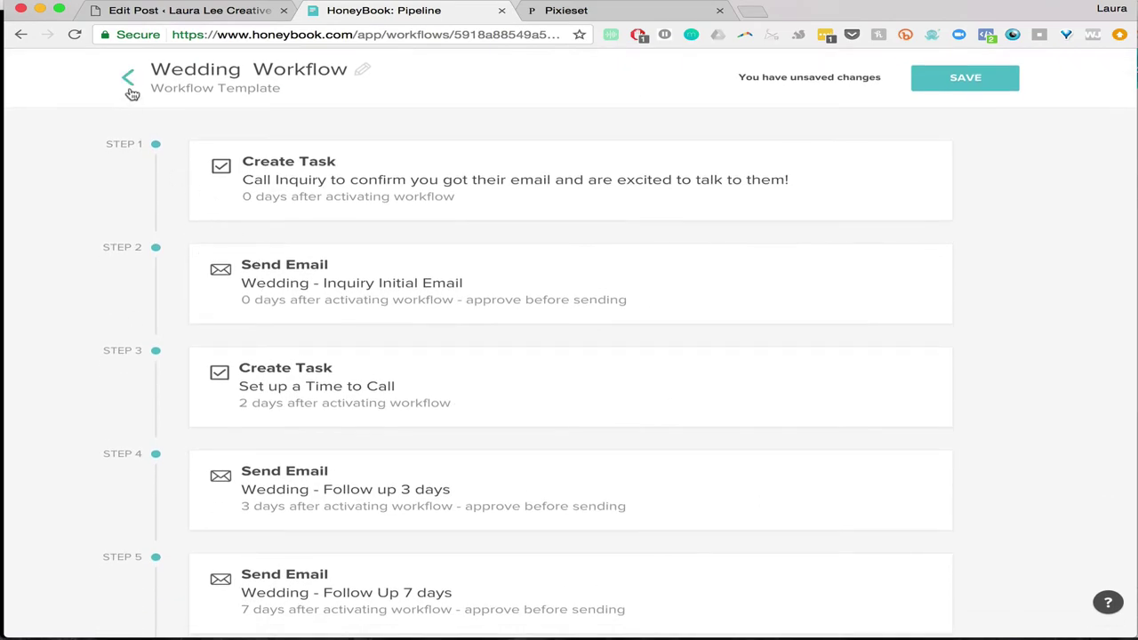
left_click(130, 89)
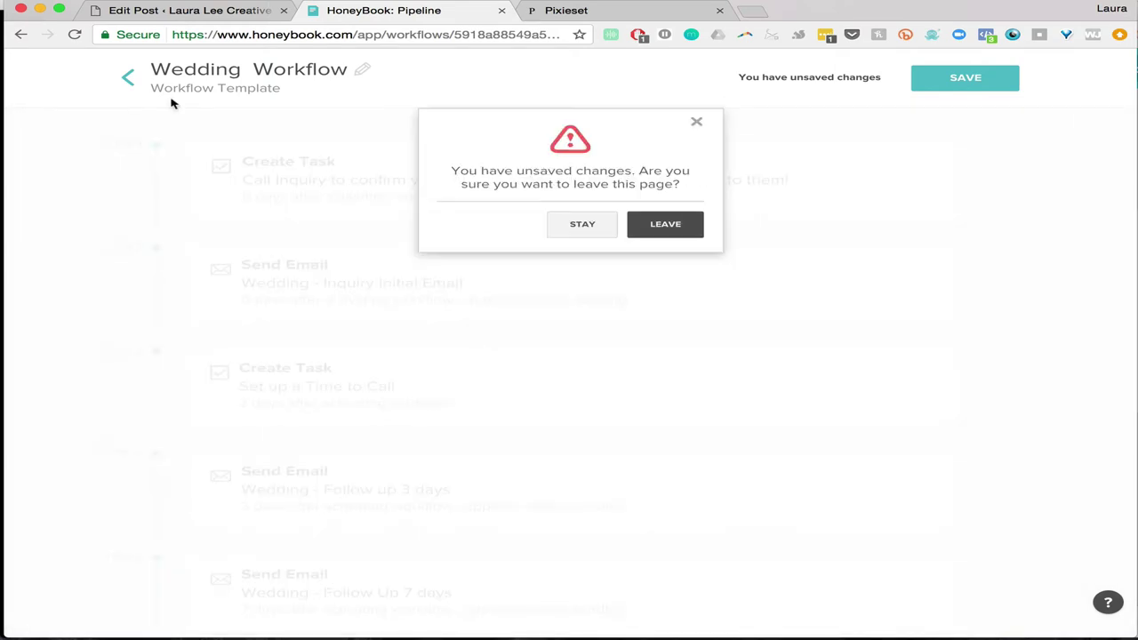
left_click(583, 224)
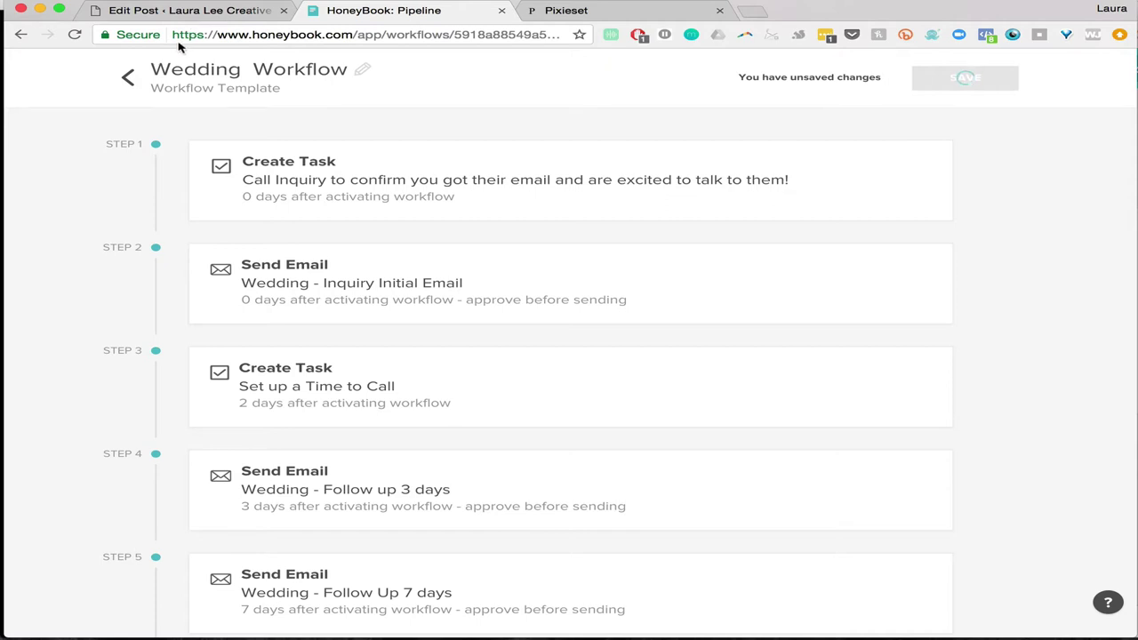
left_click(129, 80)
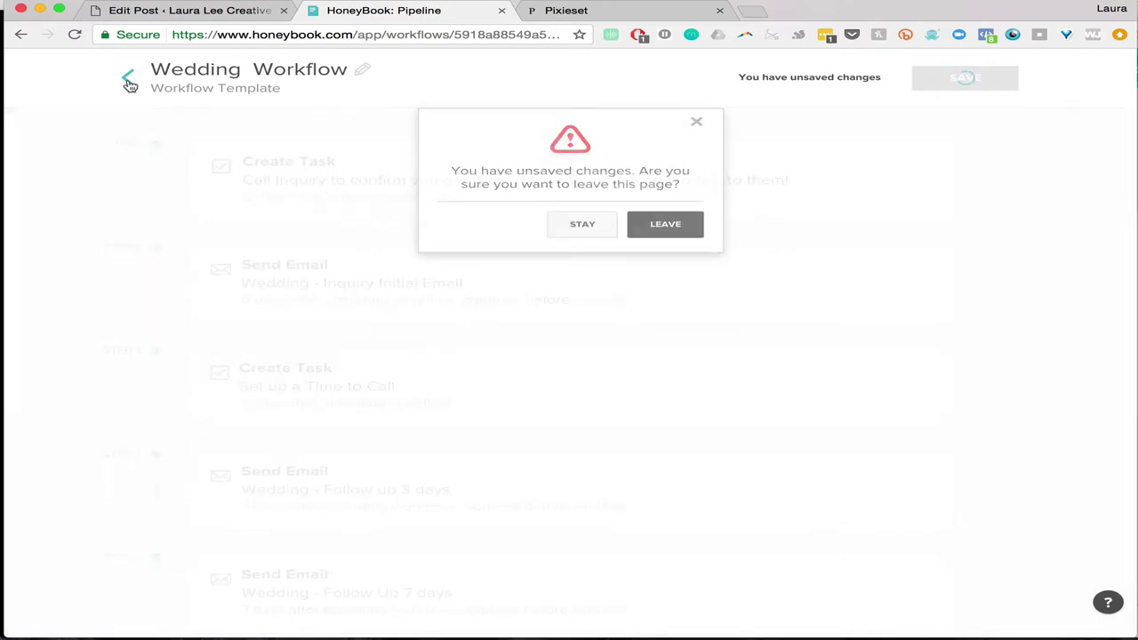
left_click(667, 227)
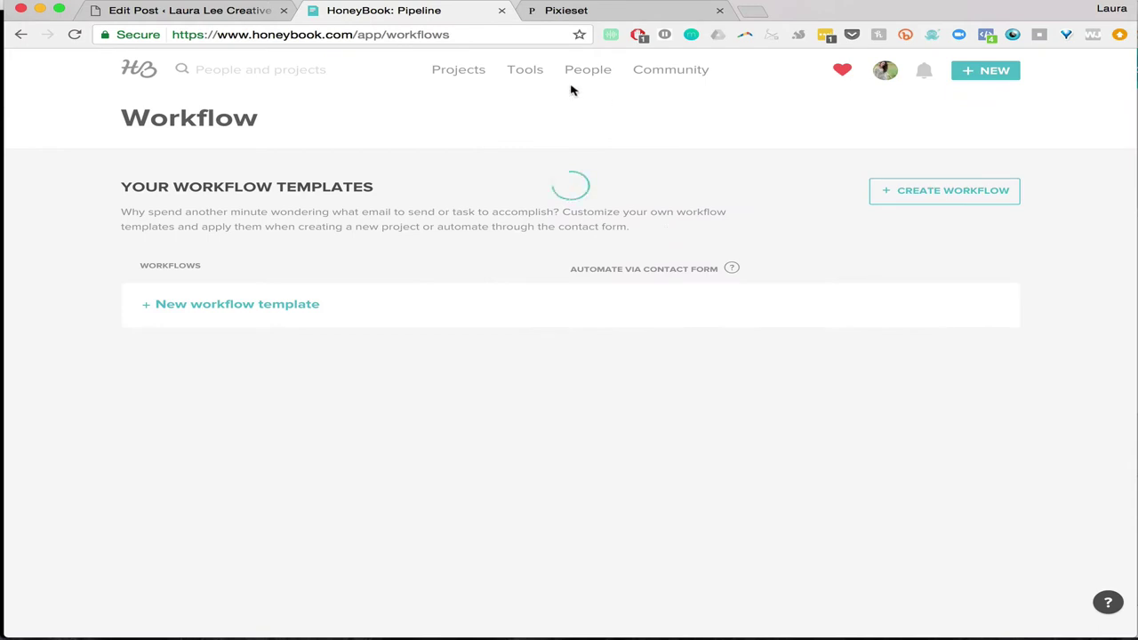
- Go to the Tasks tool and review today's tasks with their due dates, projects and pending email and questionnaire approvals
mouse_move(533, 76)
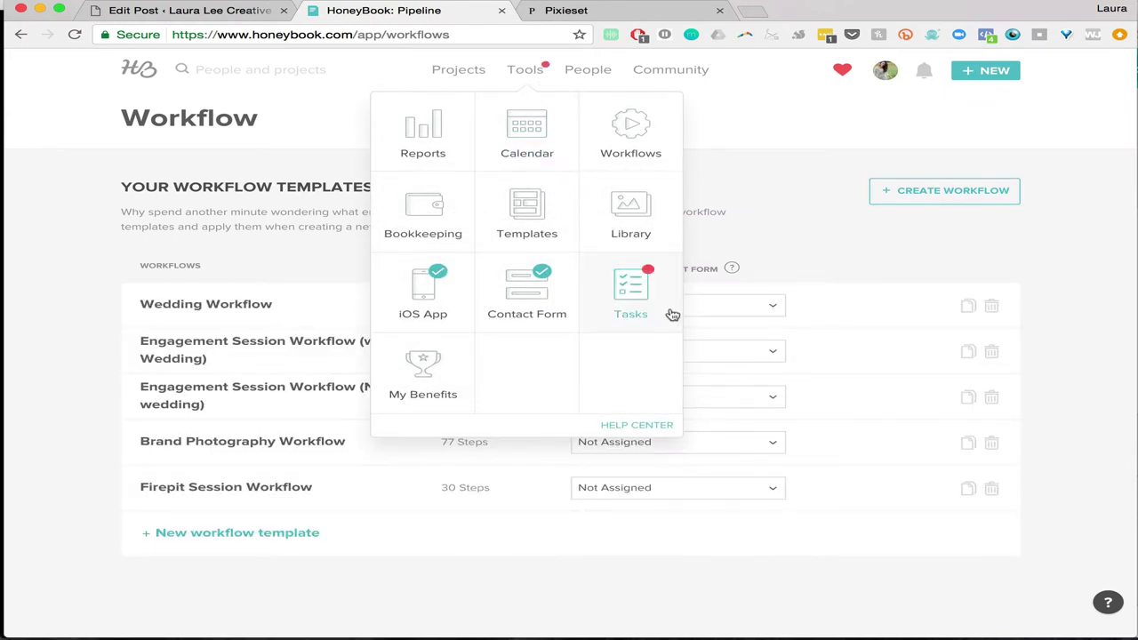
left_click(672, 314)
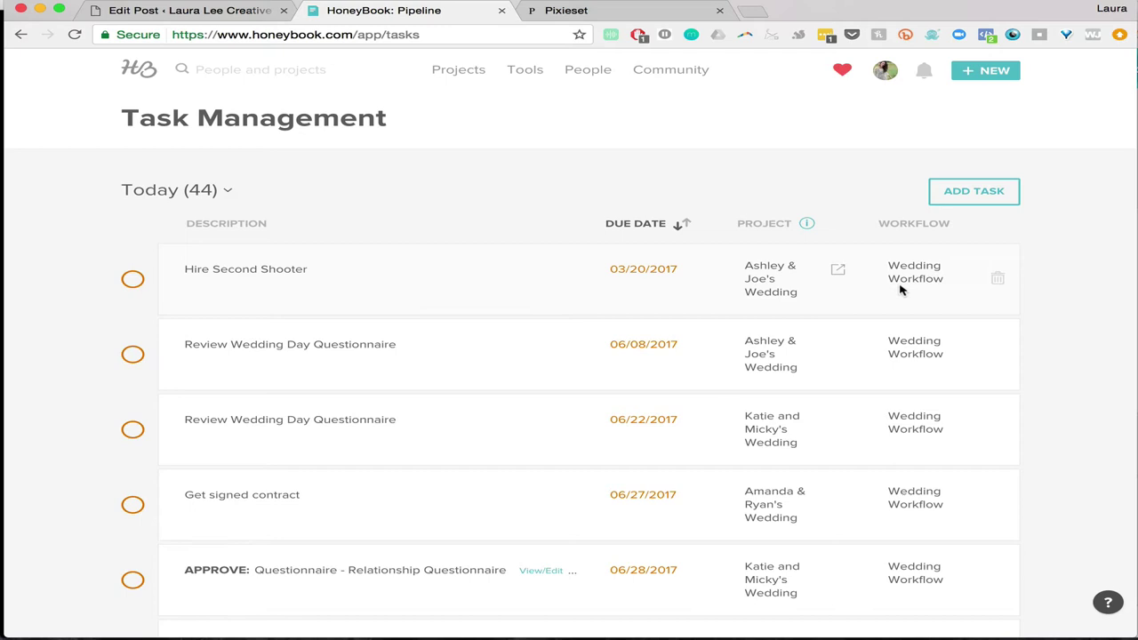
scroll(589, 414, "down", 10)
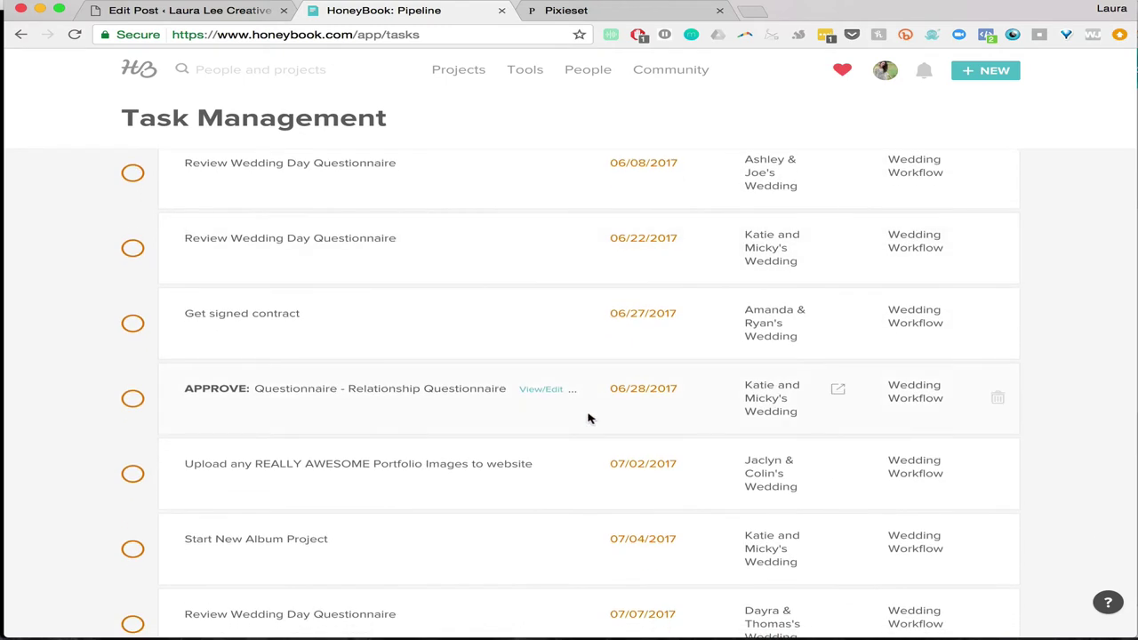
scroll(588, 417, "down", 10)
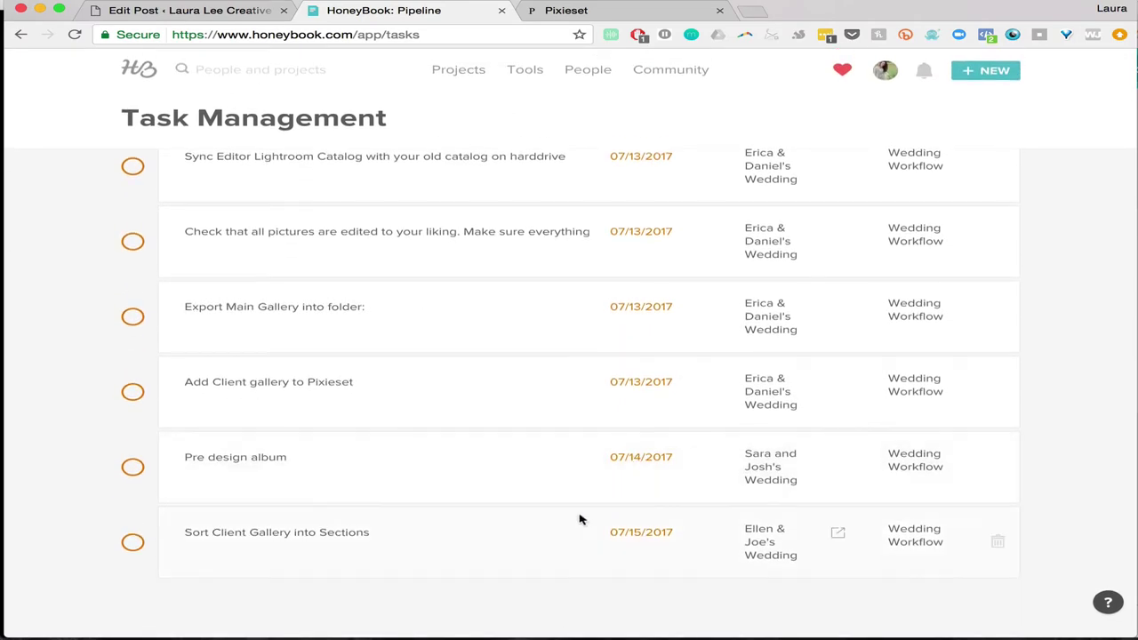
scroll(580, 519, "up", 5)
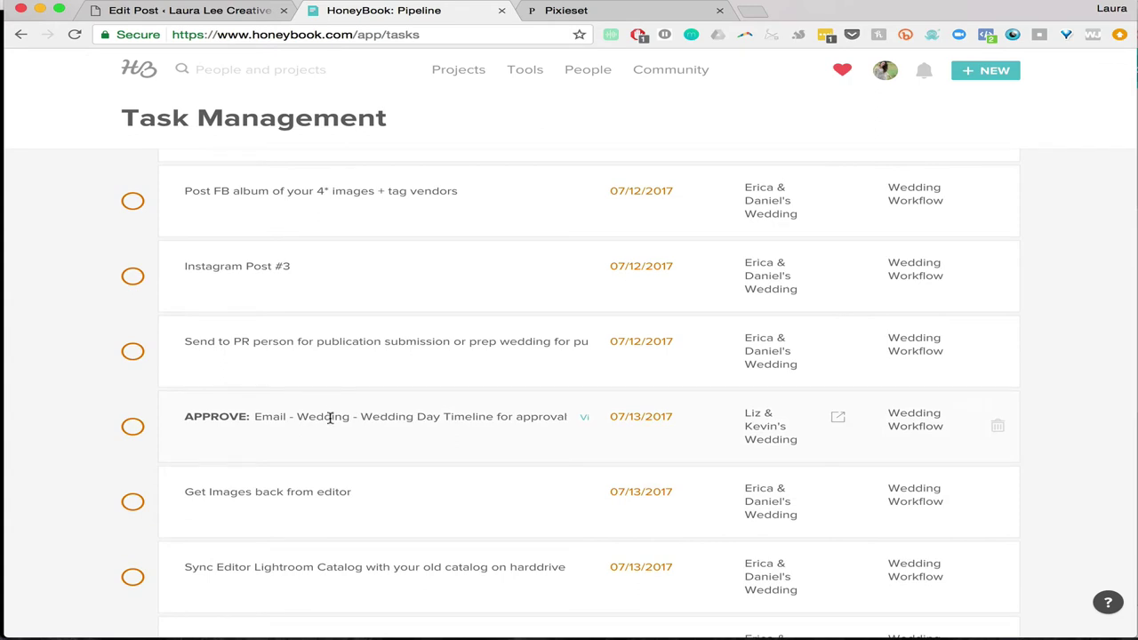
- Open the project behind the Wedding Day Timeline approval task, read its pending email, and go back without sending it
left_click(838, 424)
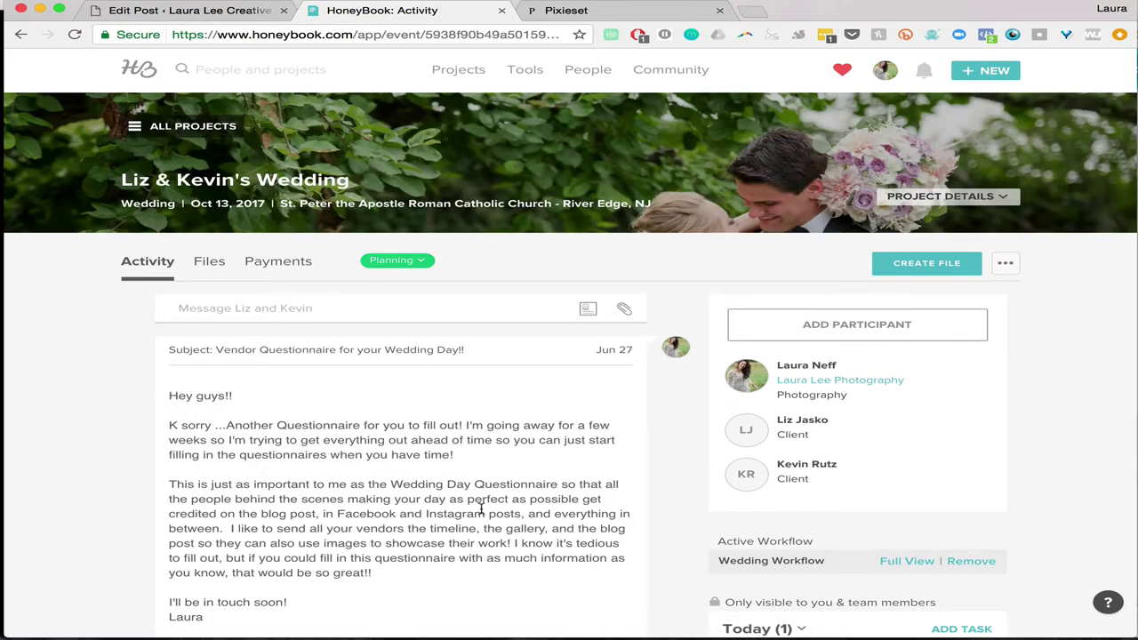
scroll(481, 508, "down", 5)
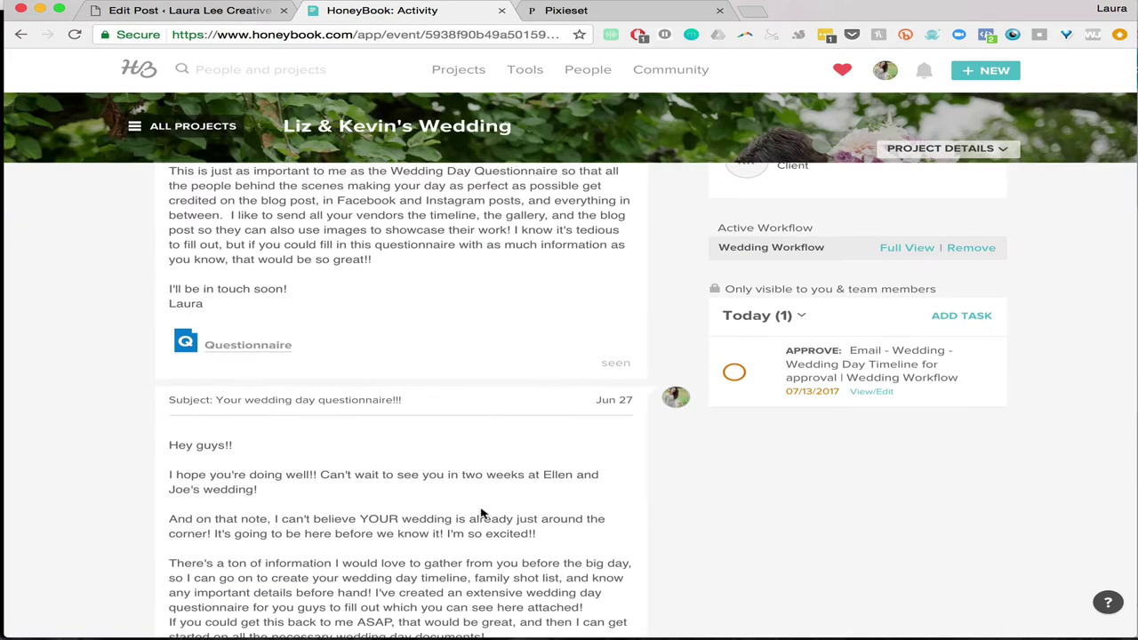
left_click(871, 393)
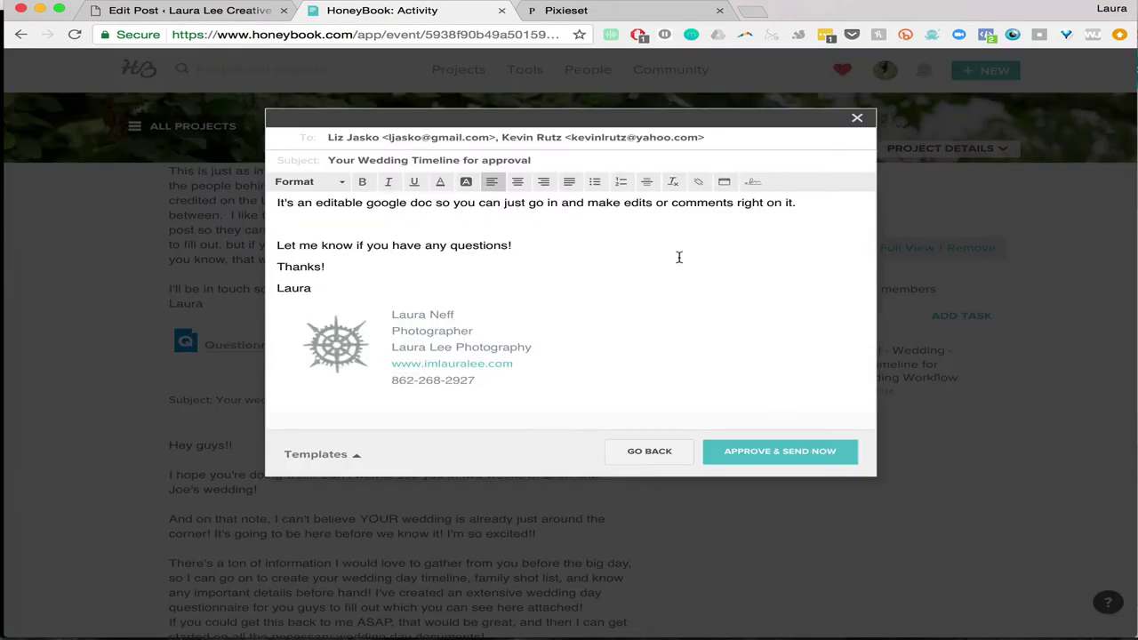
scroll(680, 258, "up", 4)
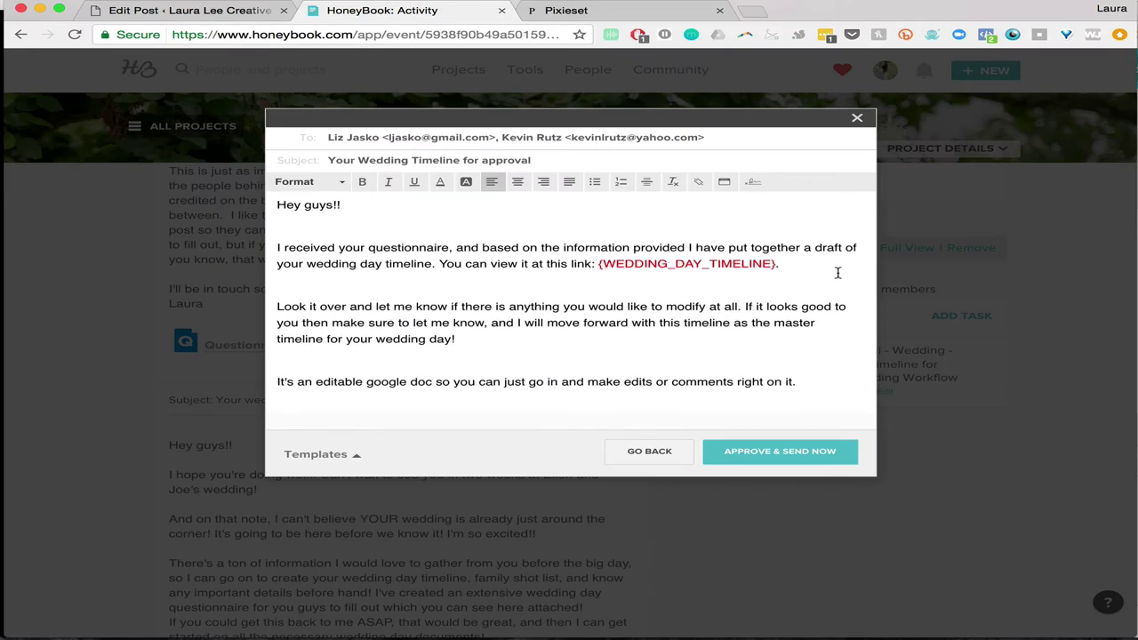
scroll(548, 338, "down", 3)
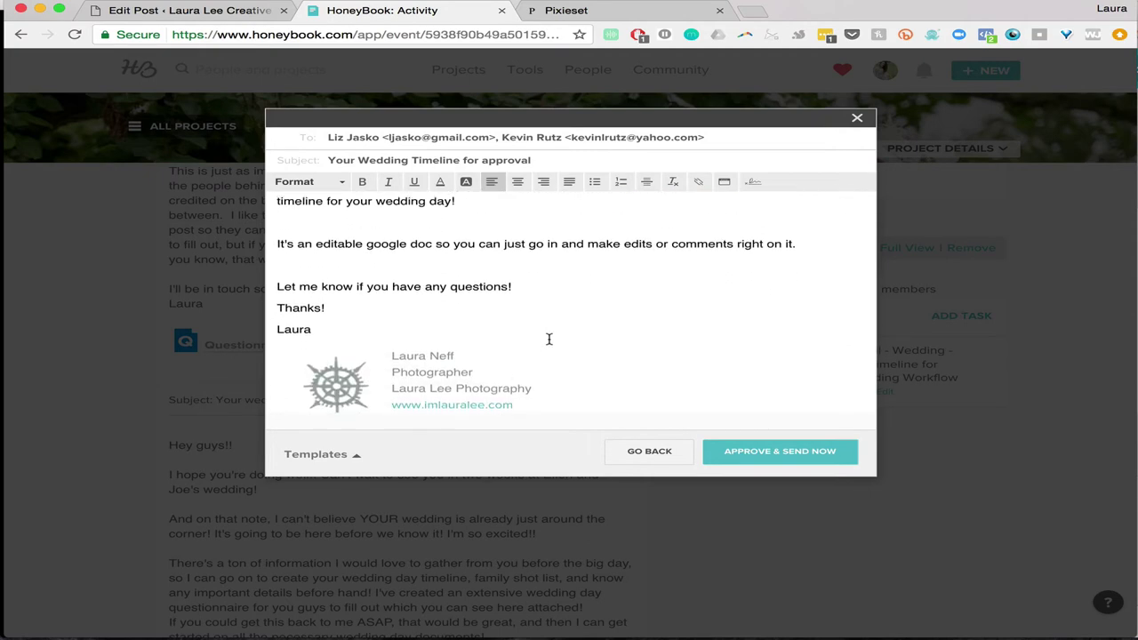
scroll(549, 338, "up", 5)
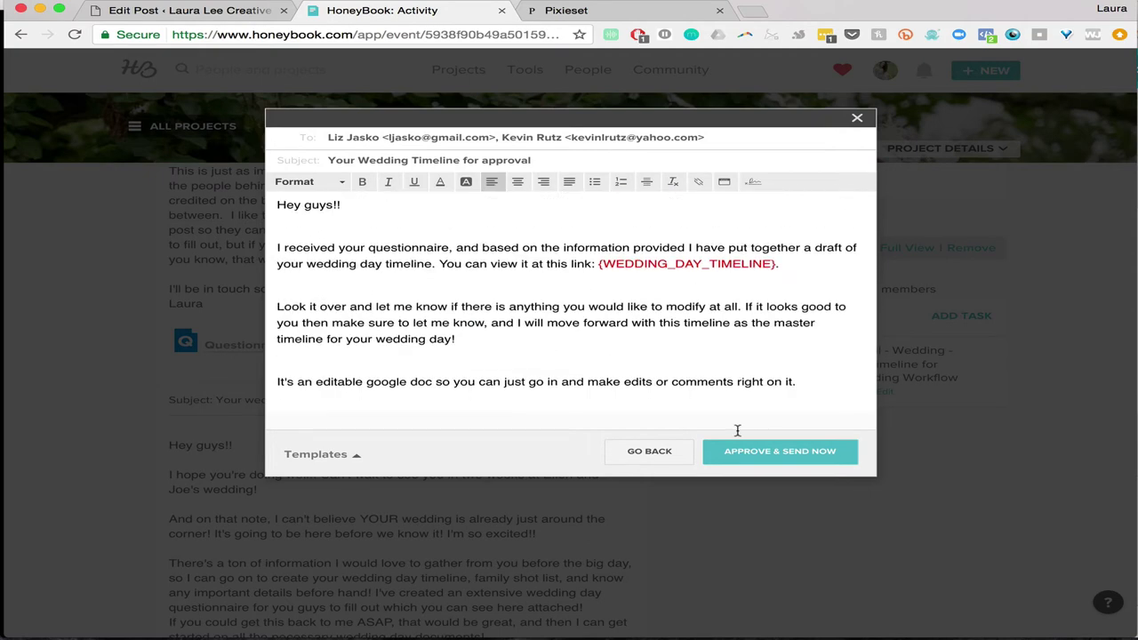
left_click(645, 451)
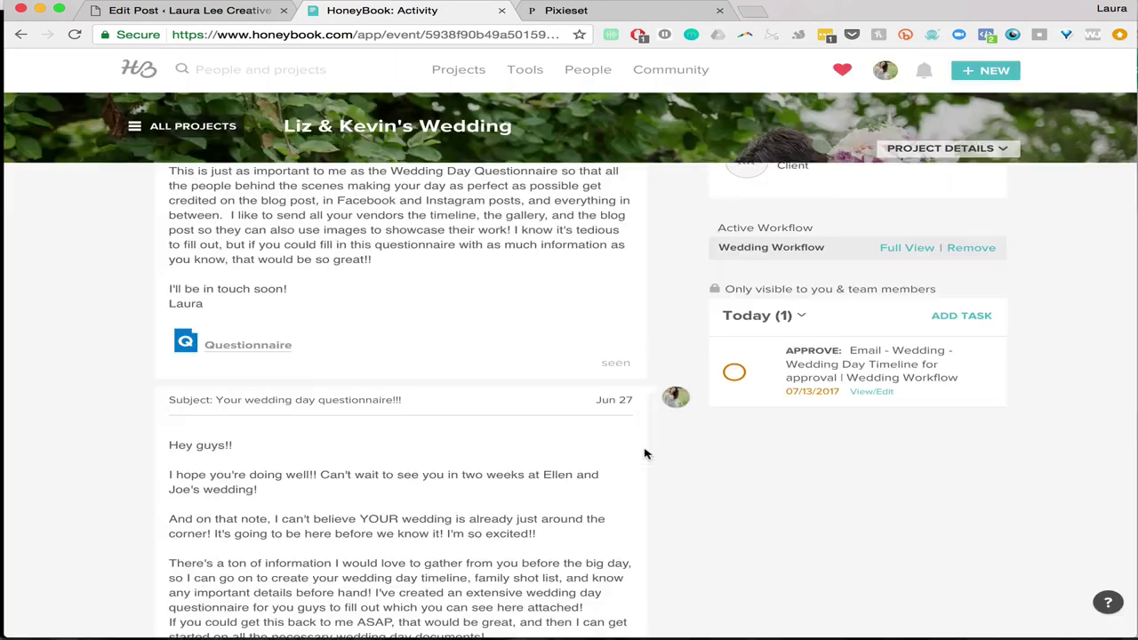
- Return to the Tasks tool, skim today's tasks, and show the task filters such as Overdue, Approvals and Completed
mouse_move(524, 70)
left_click(609, 280)
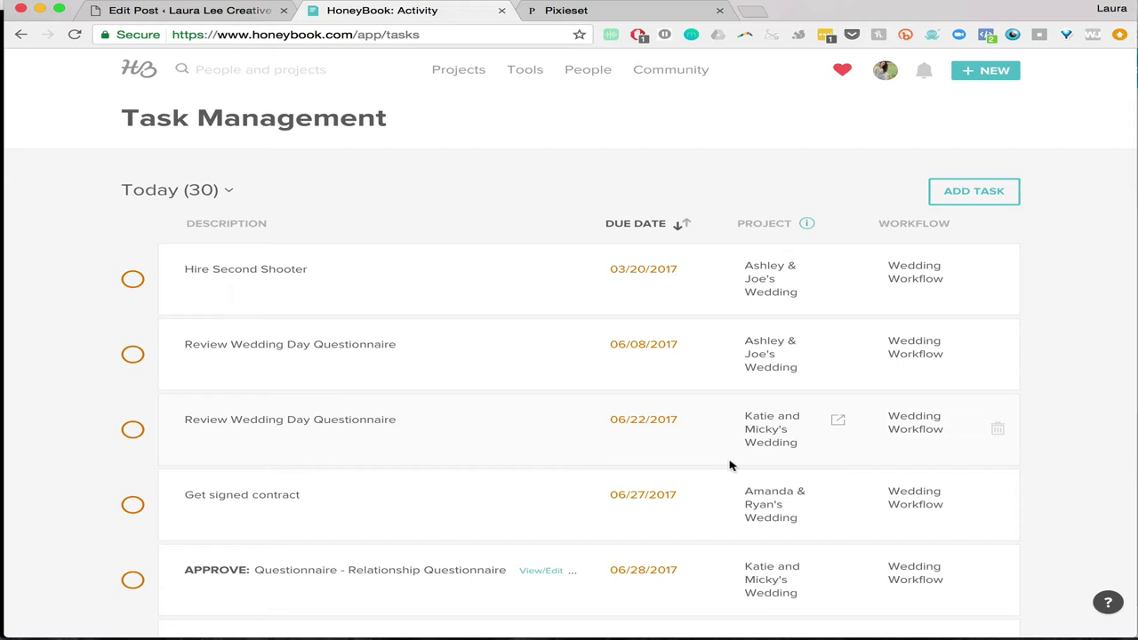
scroll(728, 465, "down", 8)
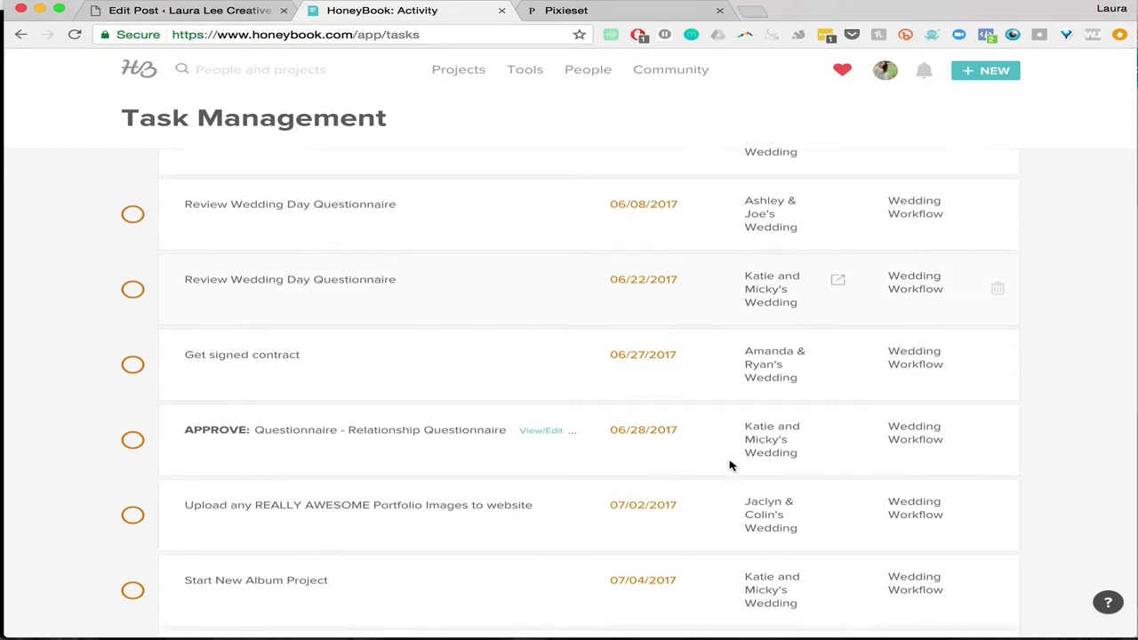
scroll(728, 464, "down", 1)
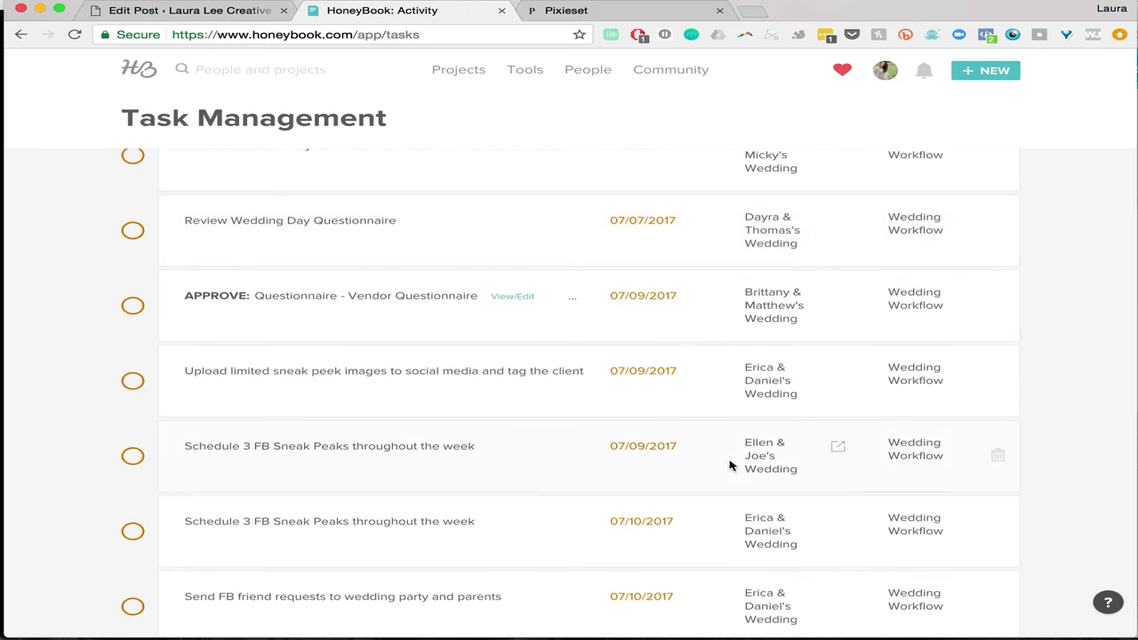
scroll(204, 226, "up", 10)
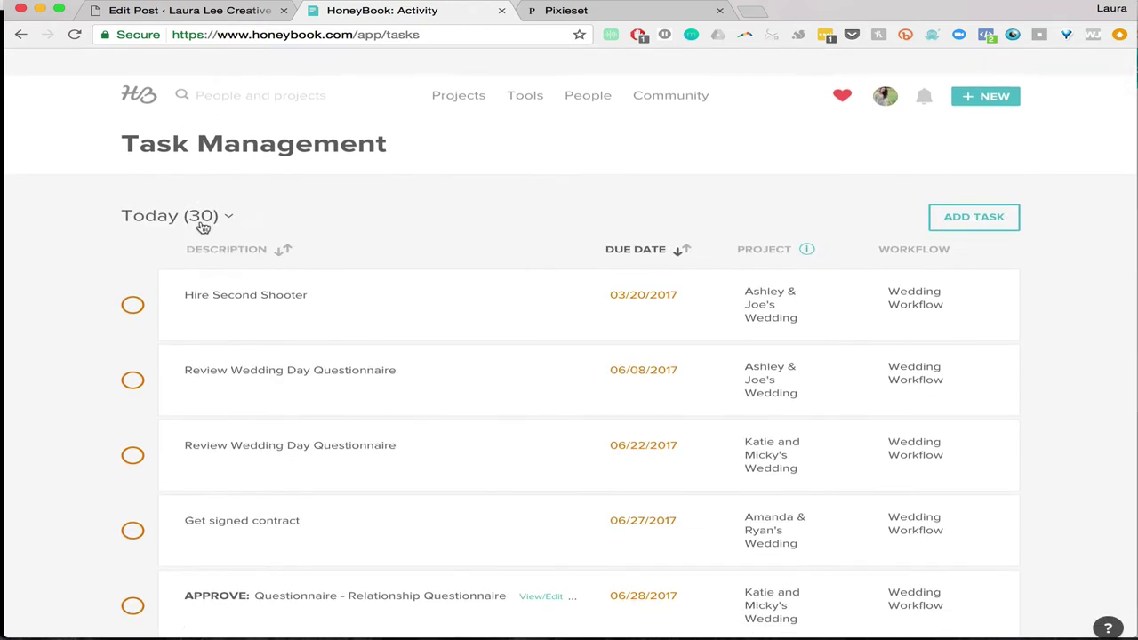
left_click(203, 190)
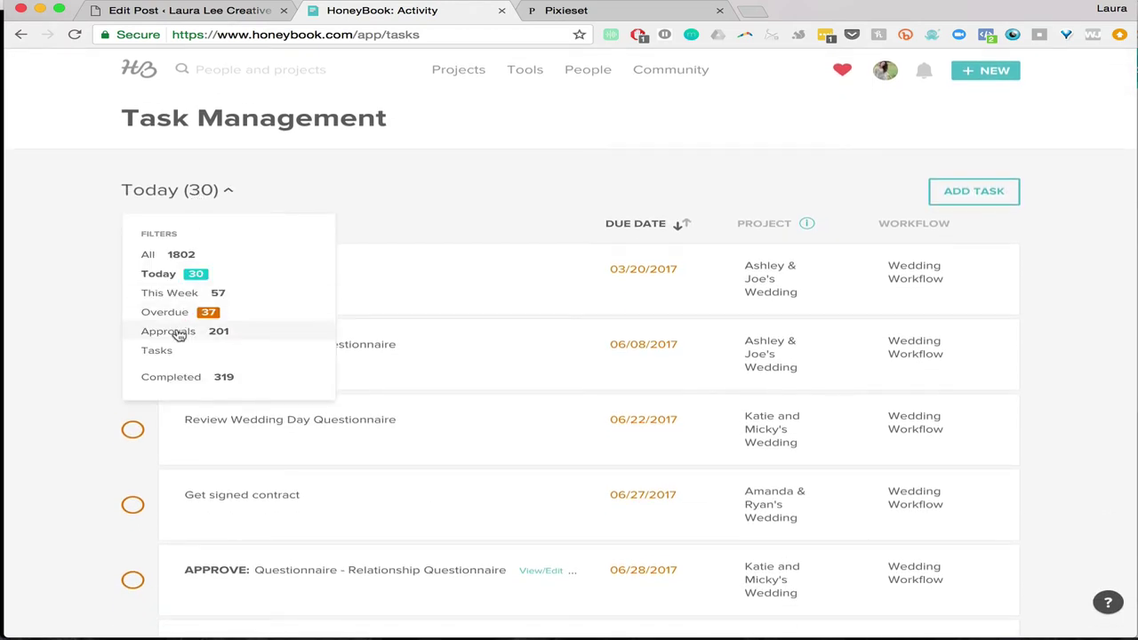
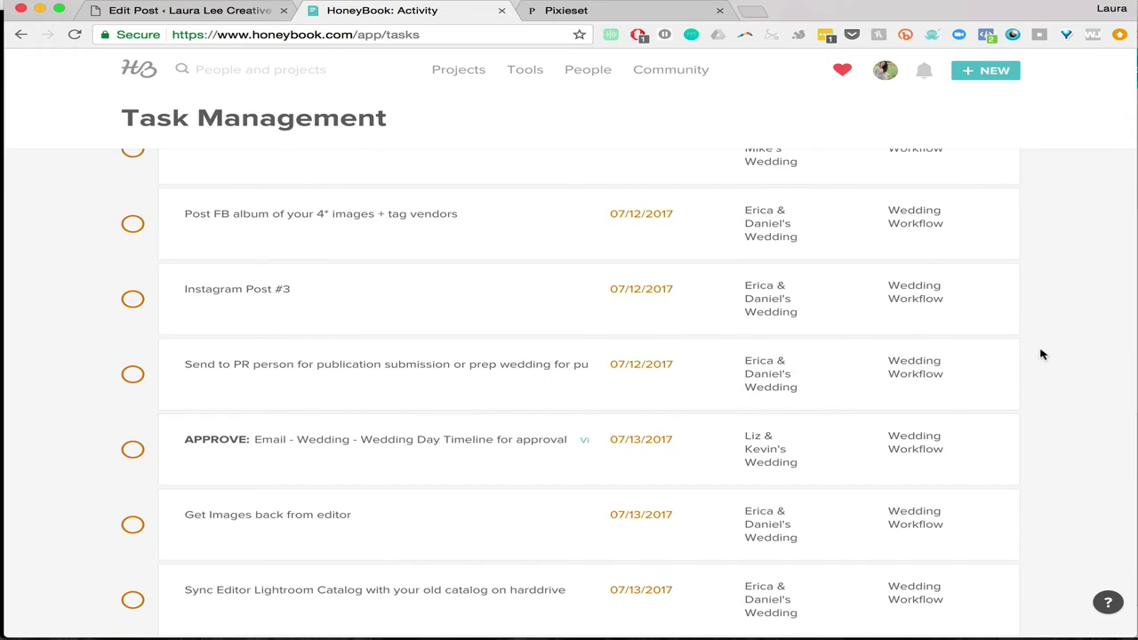
- Examine the rest of today's task list through the gallery and album tasks due 07/13 to 07/15/2017
scroll(1042, 354, "down", 5)
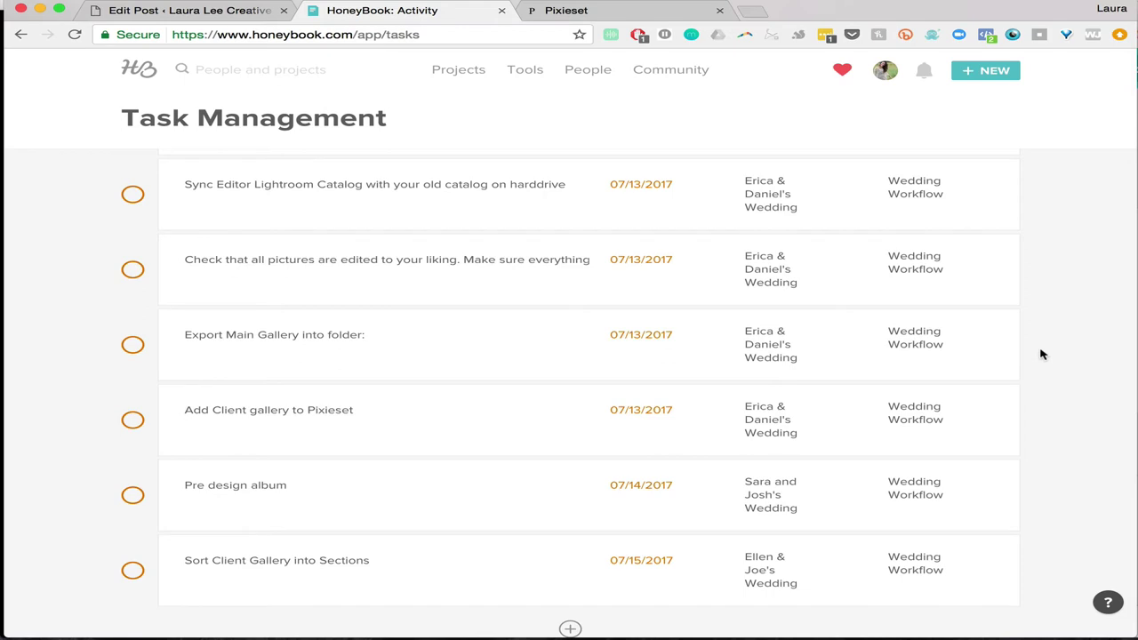
scroll(1042, 354, "down", 1)
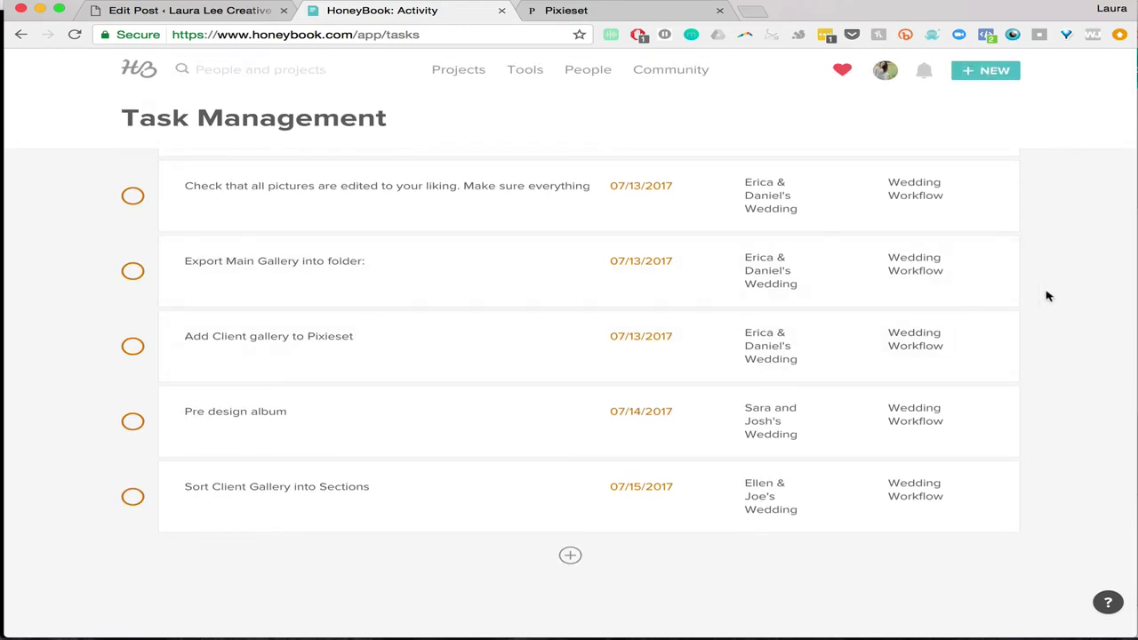
scroll(1054, 294, "up", 4)
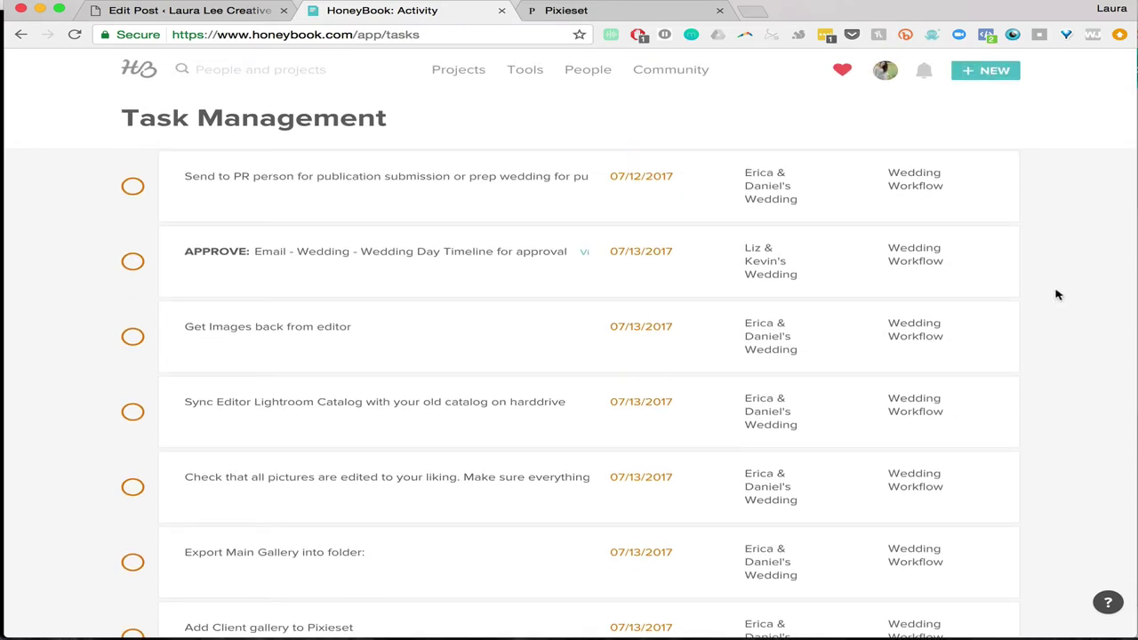
scroll(1058, 294, "up", 5)
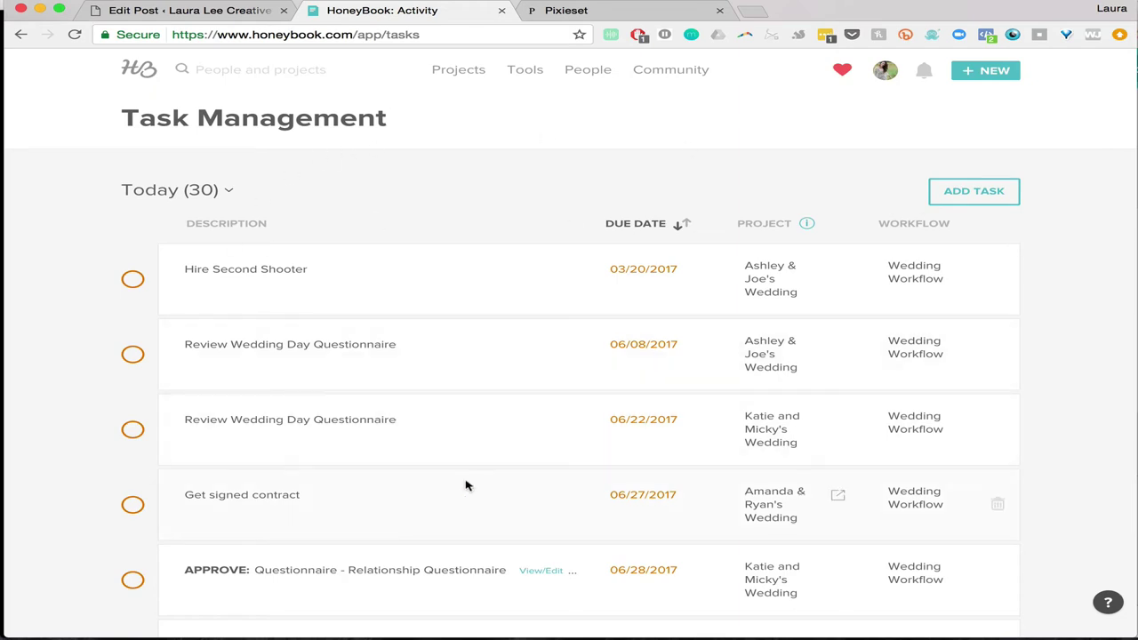
- Open the project with the Vendor Questionnaire approval due 07/09/2017 and bring up its pending email for review
scroll(465, 483, "down", 2)
scroll(465, 486, "down", 3)
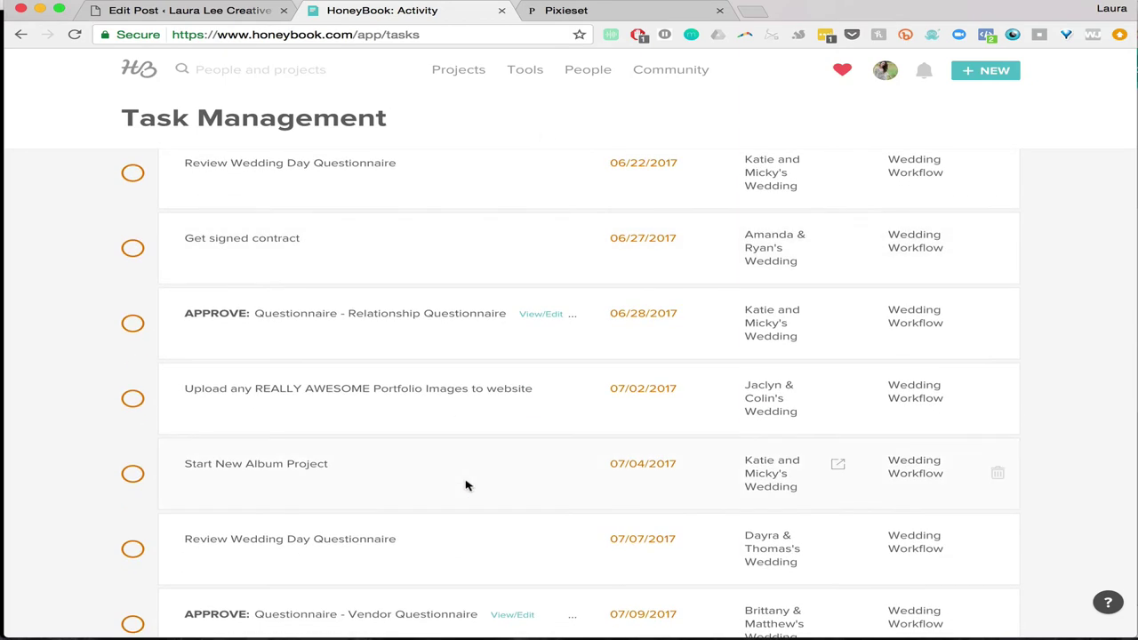
scroll(466, 485, "down", 5)
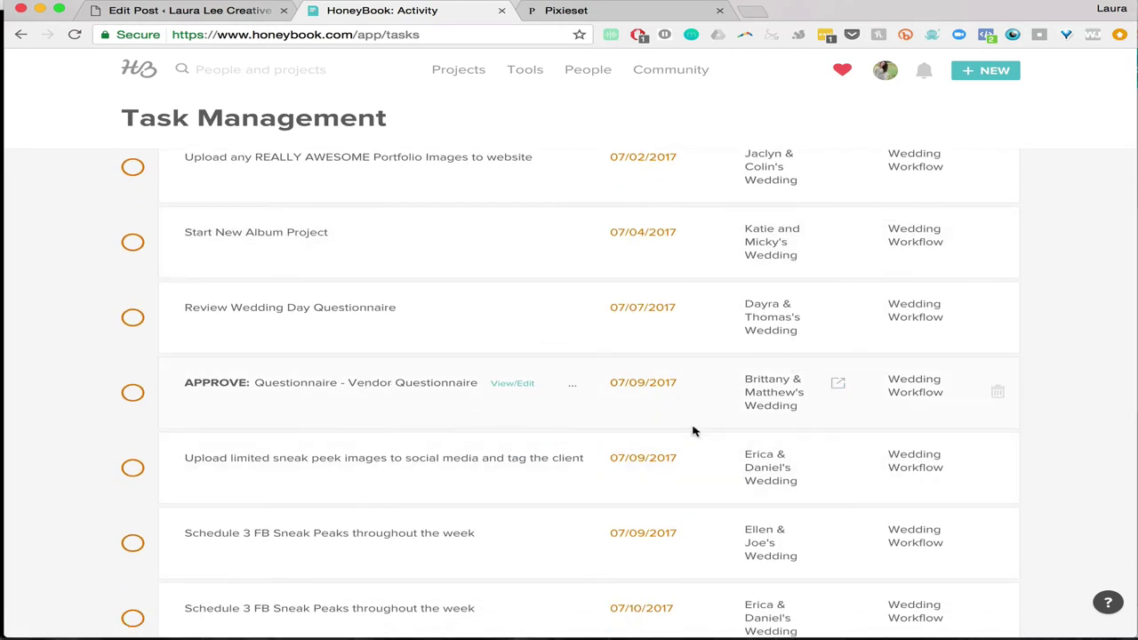
left_click(838, 382)
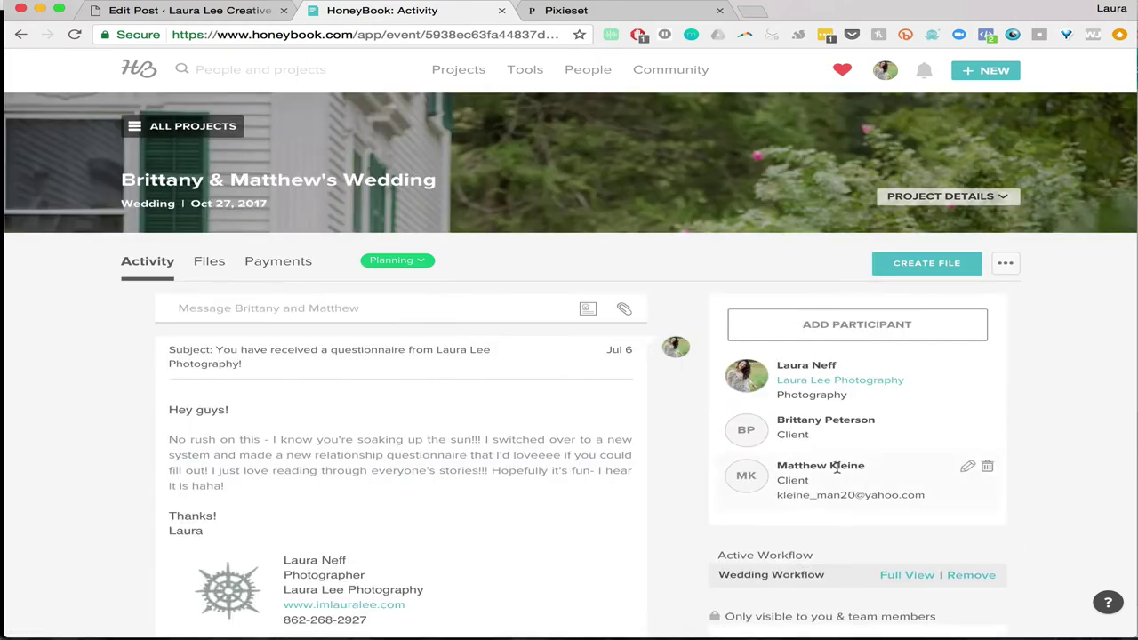
scroll(836, 470, "down", 5)
scroll(835, 463, "up", 1)
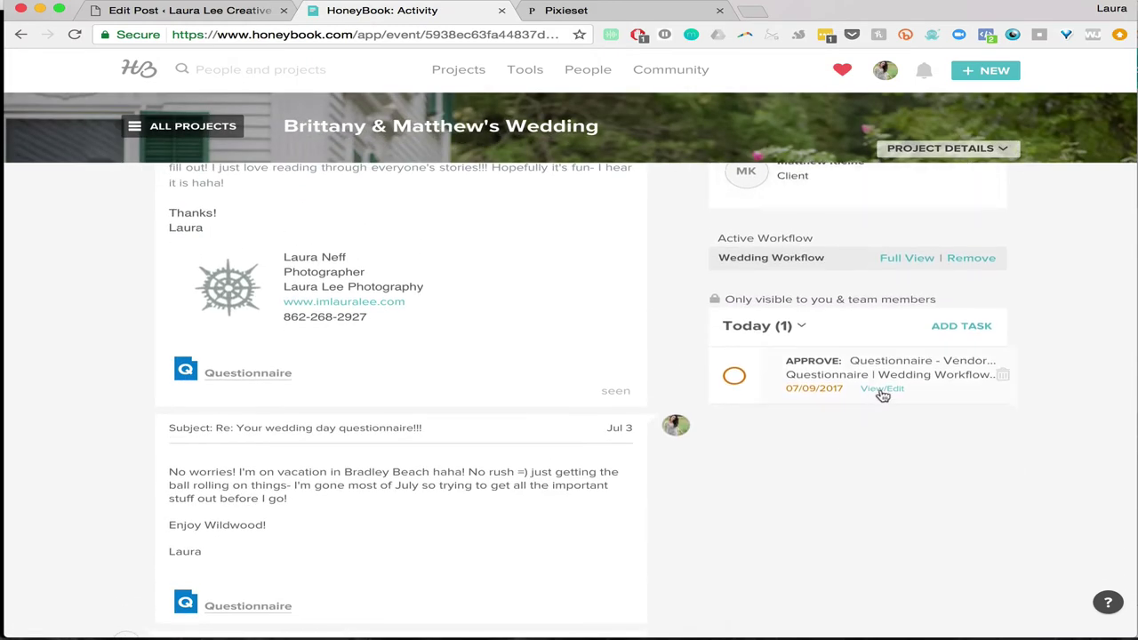
left_click(889, 391)
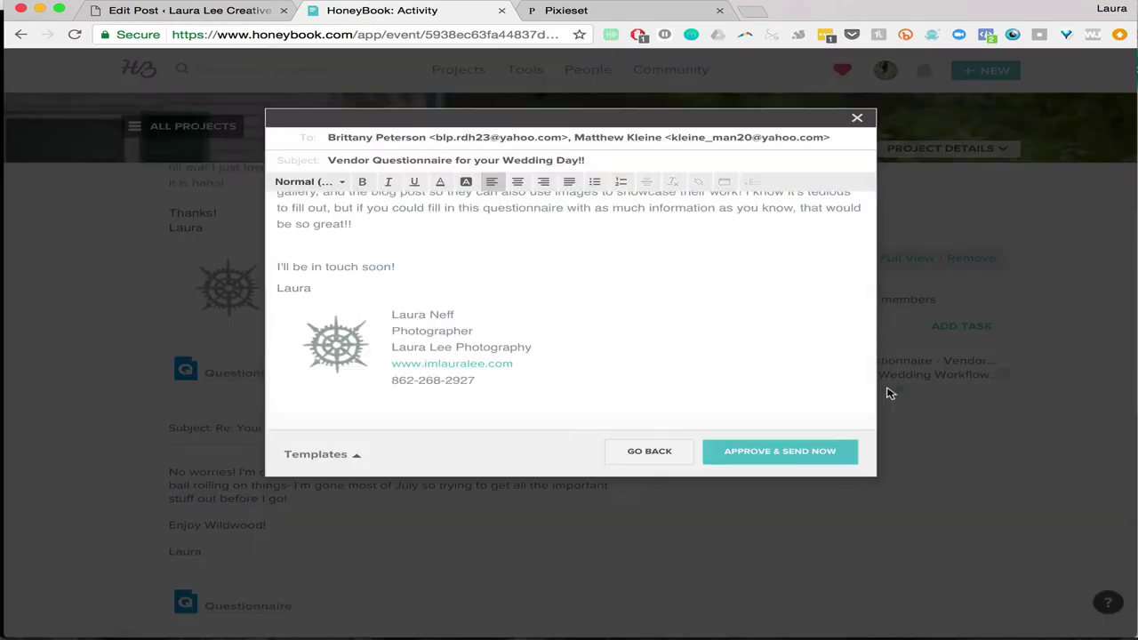
- Read through the Vendor Questionnaire email, then approve and send it to the clients immediately
scroll(597, 277, "up", 5)
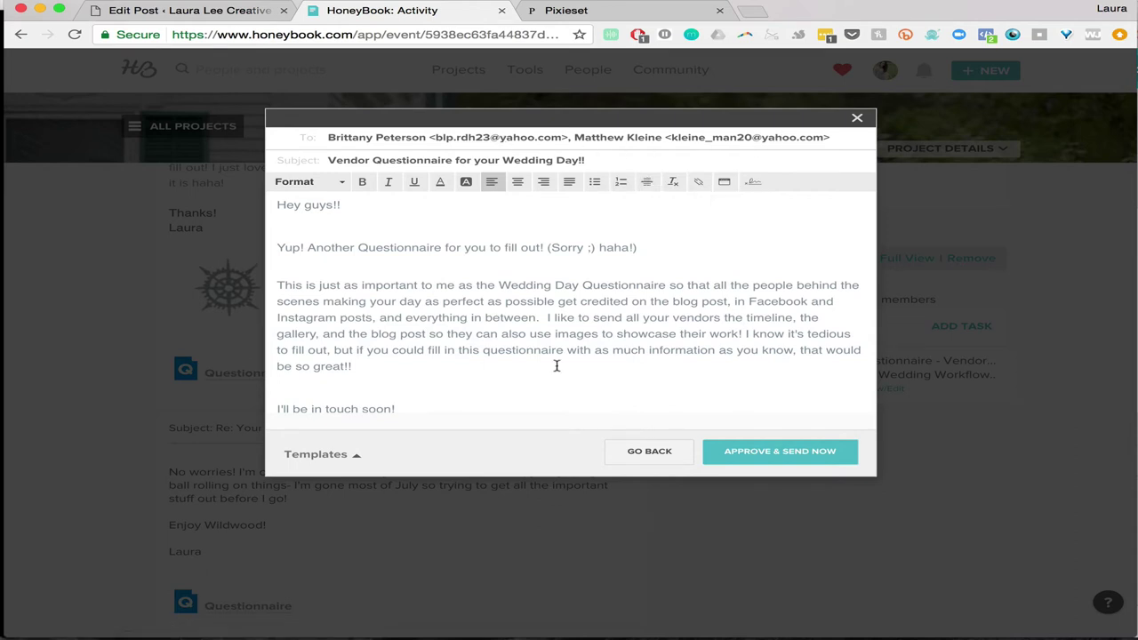
scroll(556, 365, "down", 4)
scroll(556, 366, "up", 4)
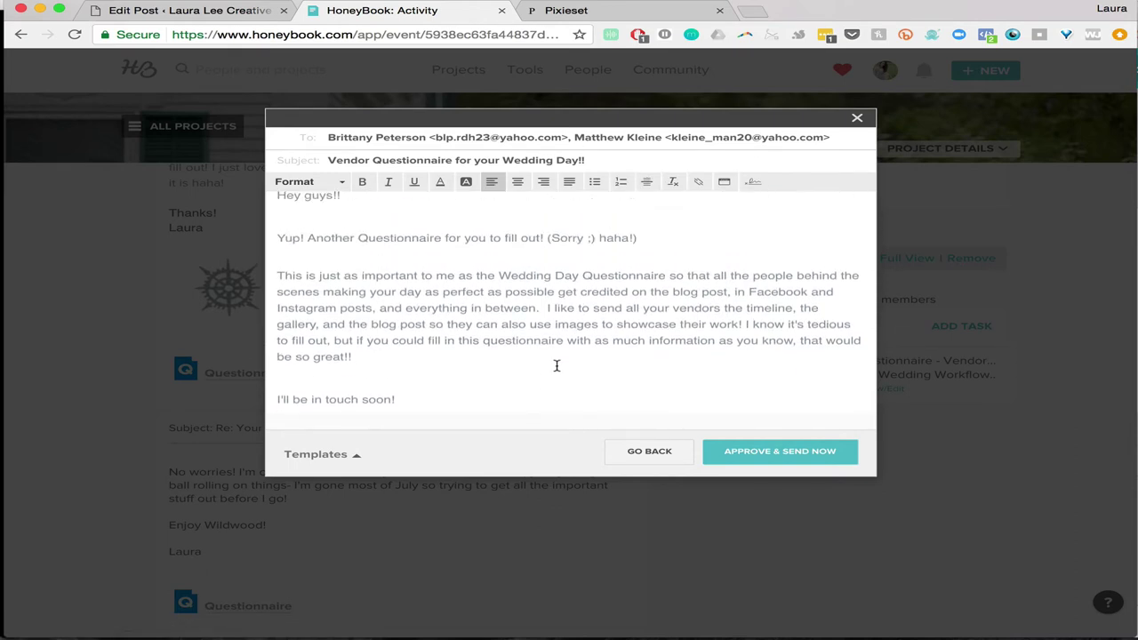
scroll(557, 366, "down", 3)
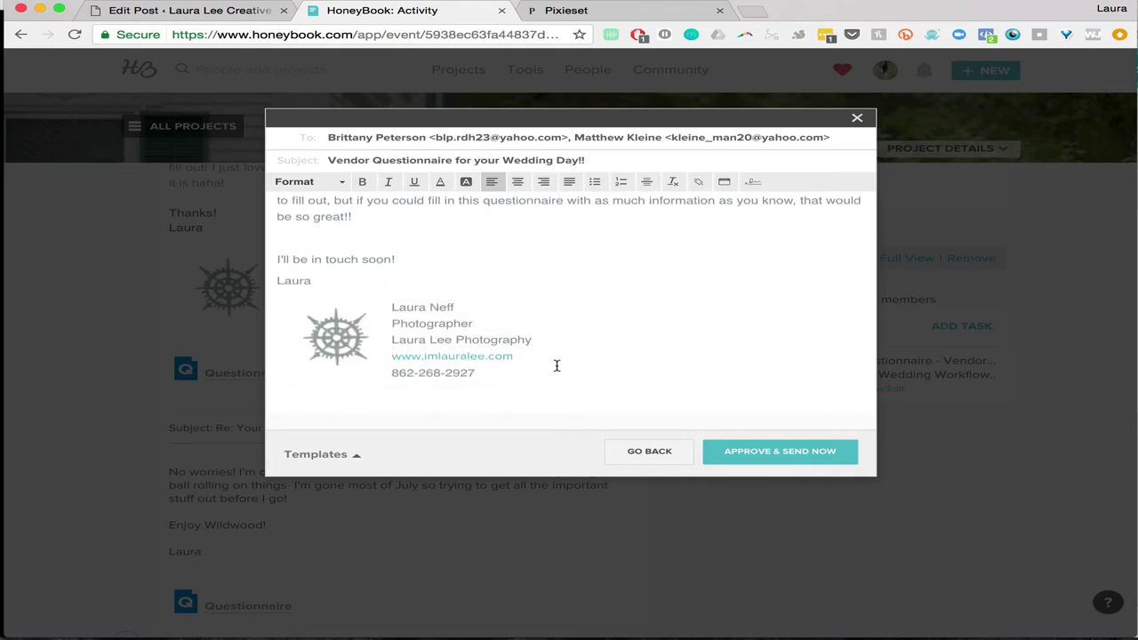
left_click(747, 453)
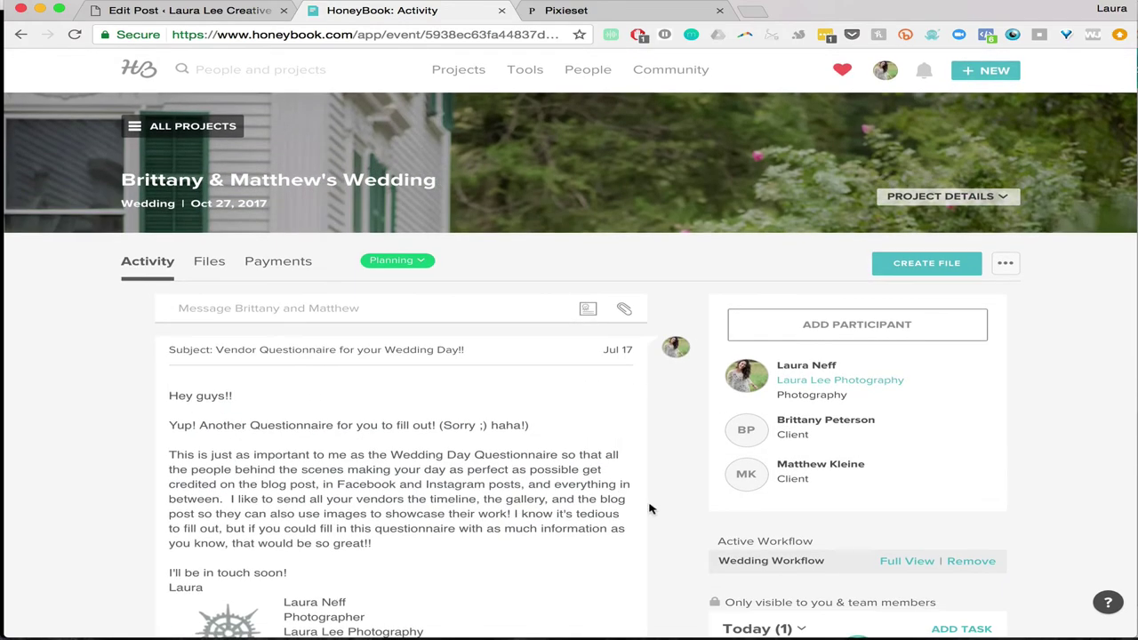
- Review the project's activity page, checking the sent Vendor Questionnaire email, today's task list and the earlier client correspondence
scroll(658, 524, "down", 5)
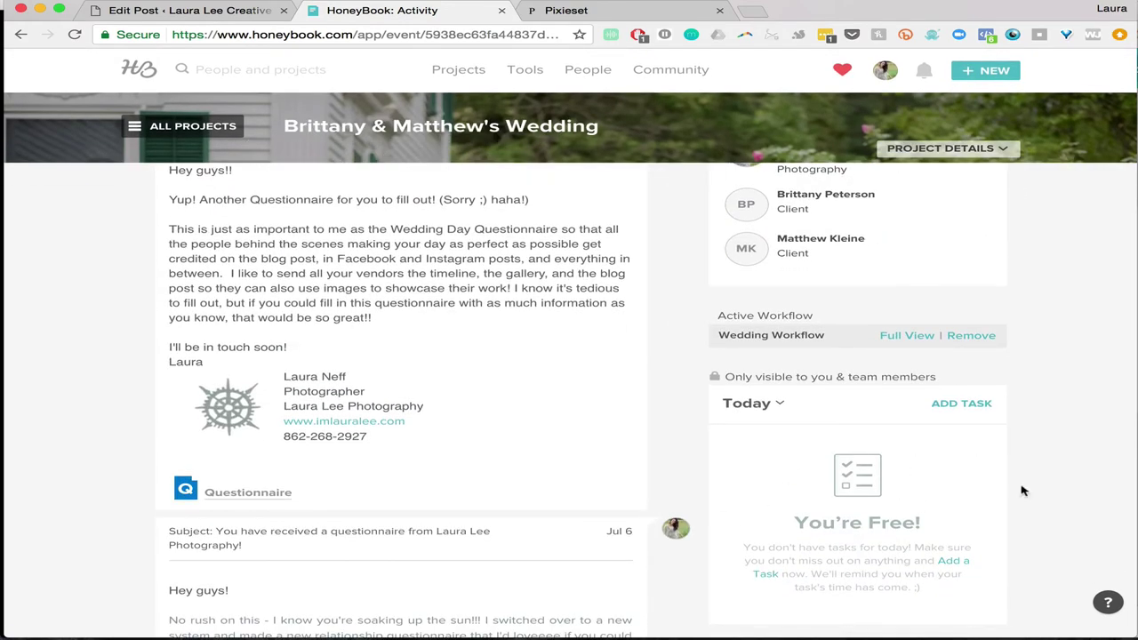
scroll(912, 488, "down", 2)
scroll(912, 488, "up", 8)
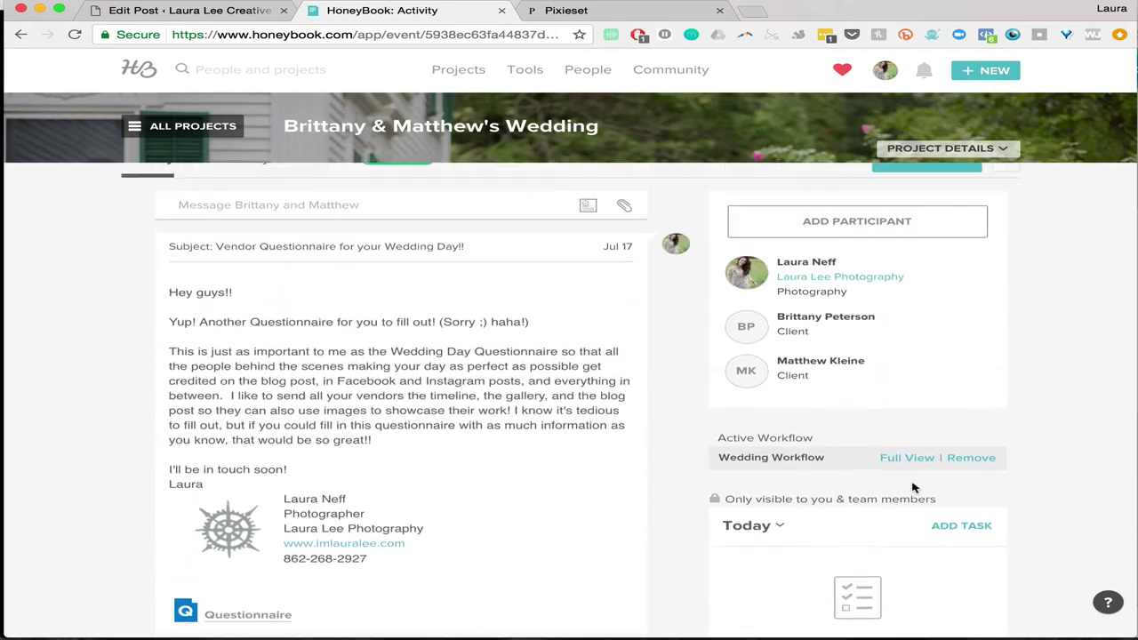
scroll(330, 454, "down", 1)
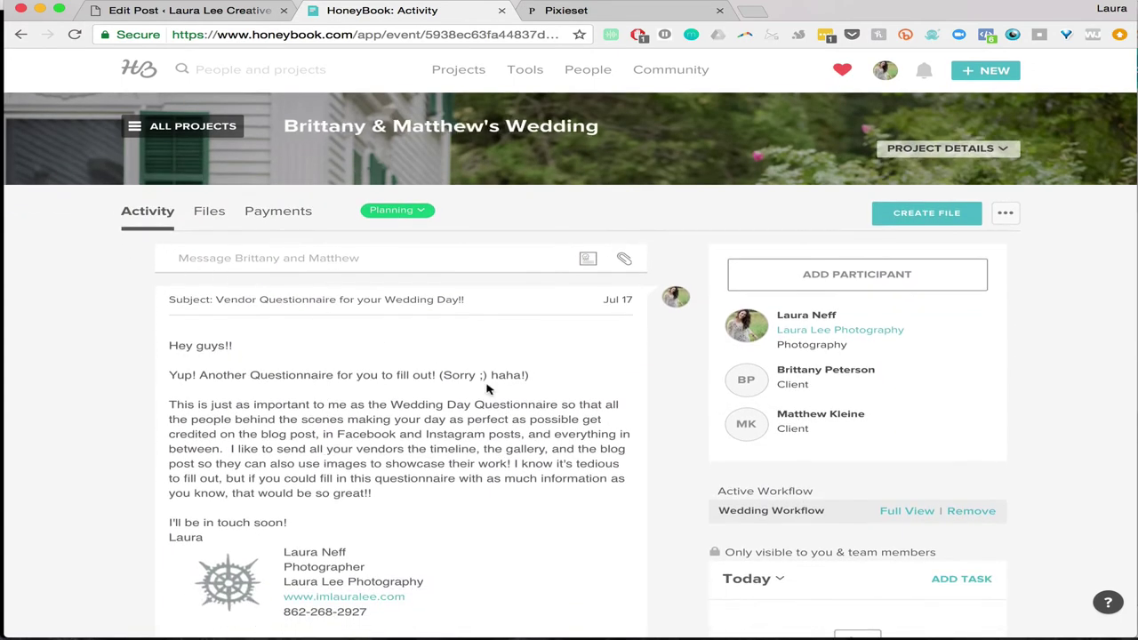
scroll(377, 442, "down", 20)
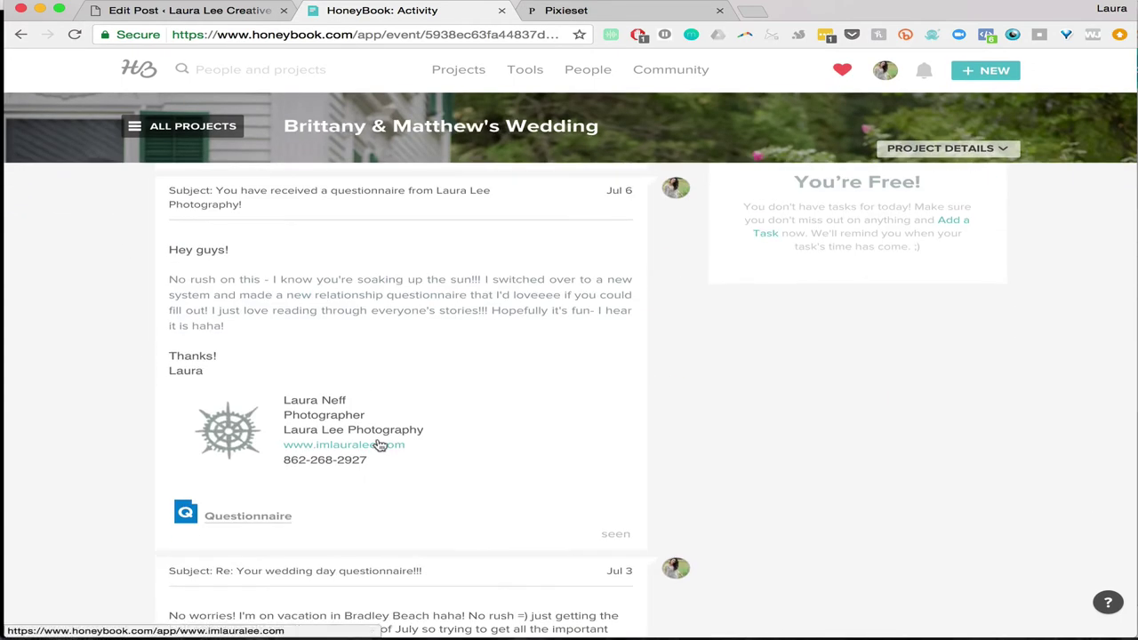
scroll(378, 442, "down", 5)
scroll(376, 438, "up", 10)
scroll(367, 453, "up", 15)
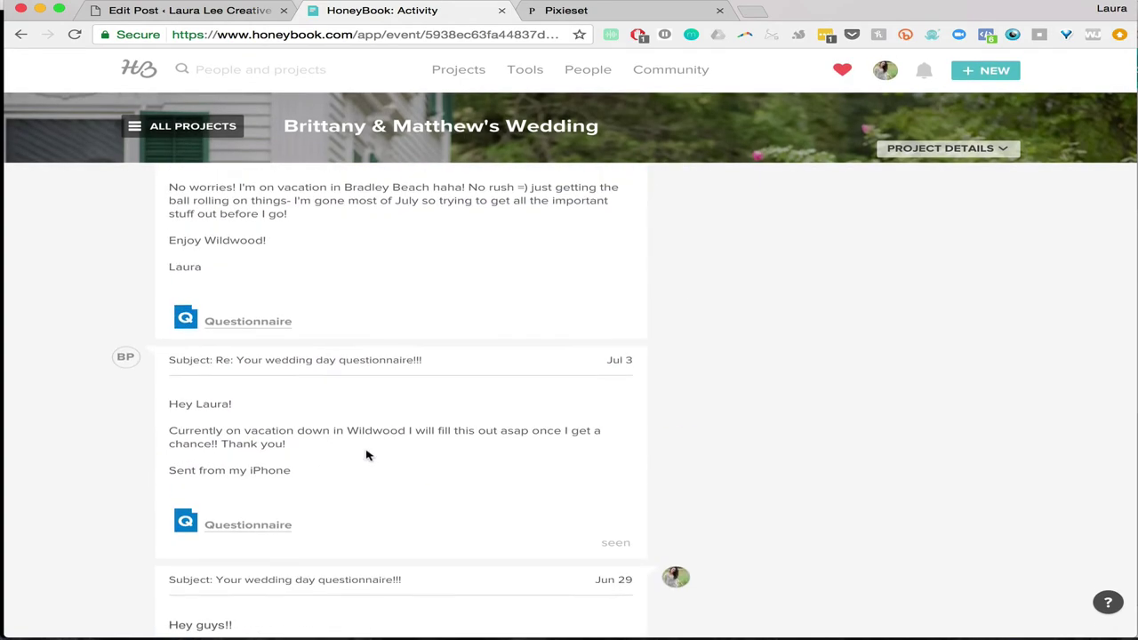
scroll(365, 451, "down", 1)
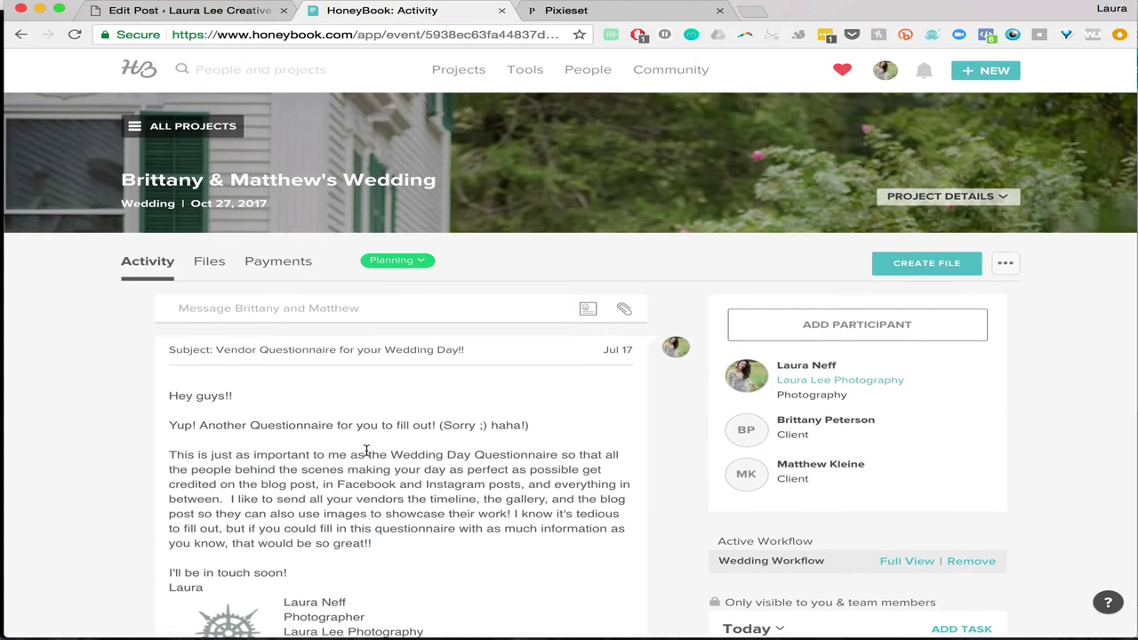
- Go to the Contact Form tool and show the form's style and automation options
left_click(537, 73)
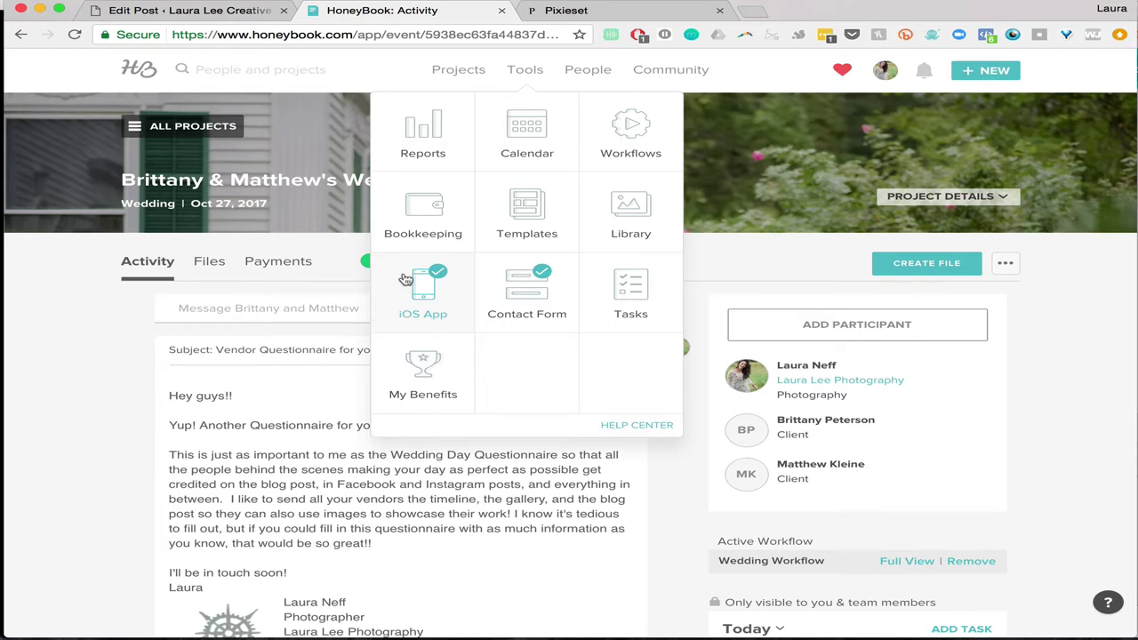
left_click(498, 293)
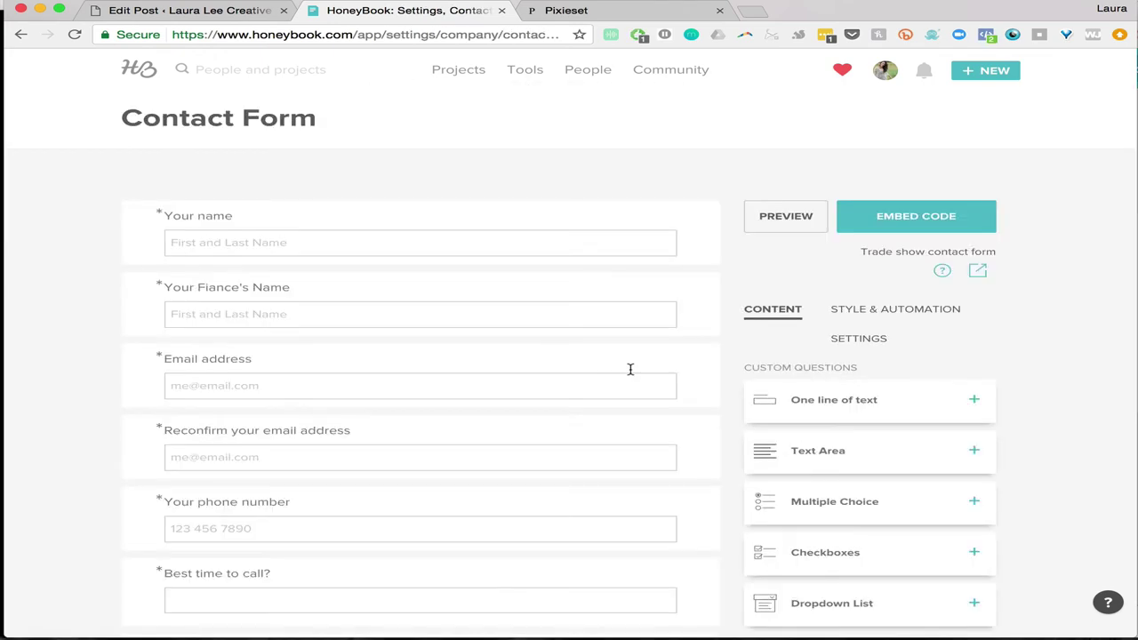
left_click(893, 310)
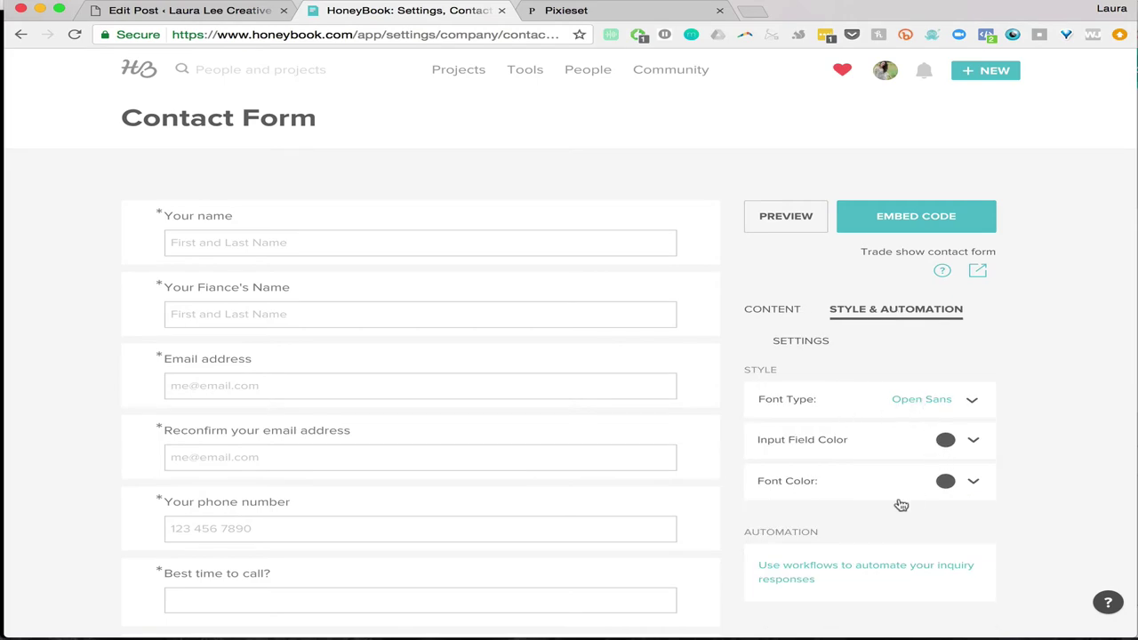
- Show the contact form's content options and look through all the questions on the form
left_click(763, 311)
scroll(438, 277, "down", 20)
scroll(435, 274, "up", 20)
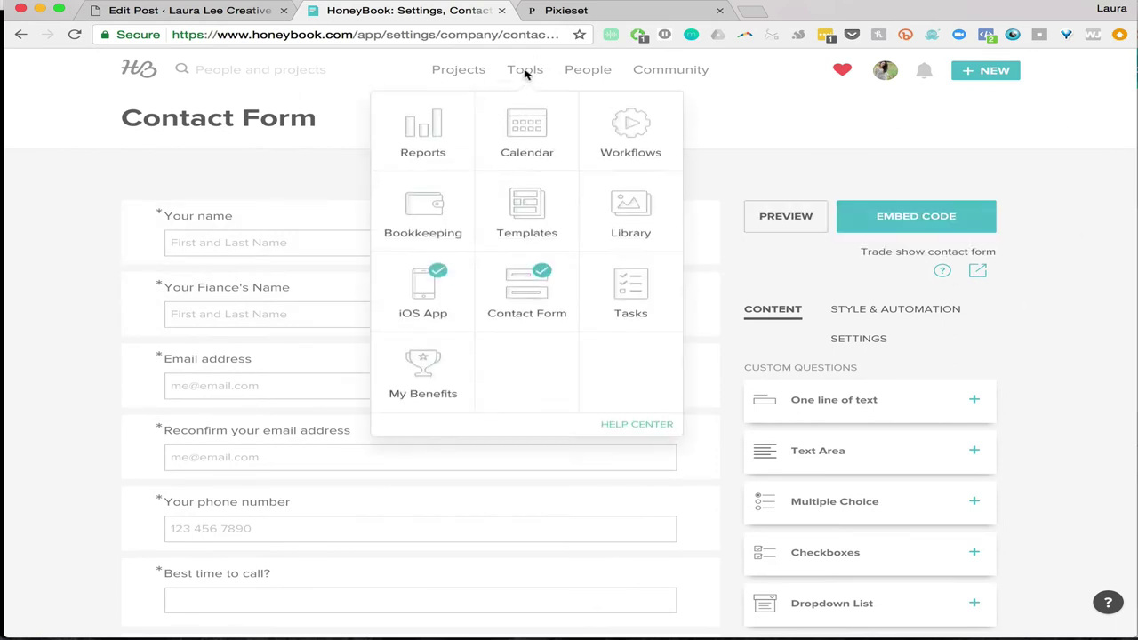
- Load imlauralee.com/contact in a new browser tab and go to the photography website's current contact page
left_click(751, 11)
type("imla")
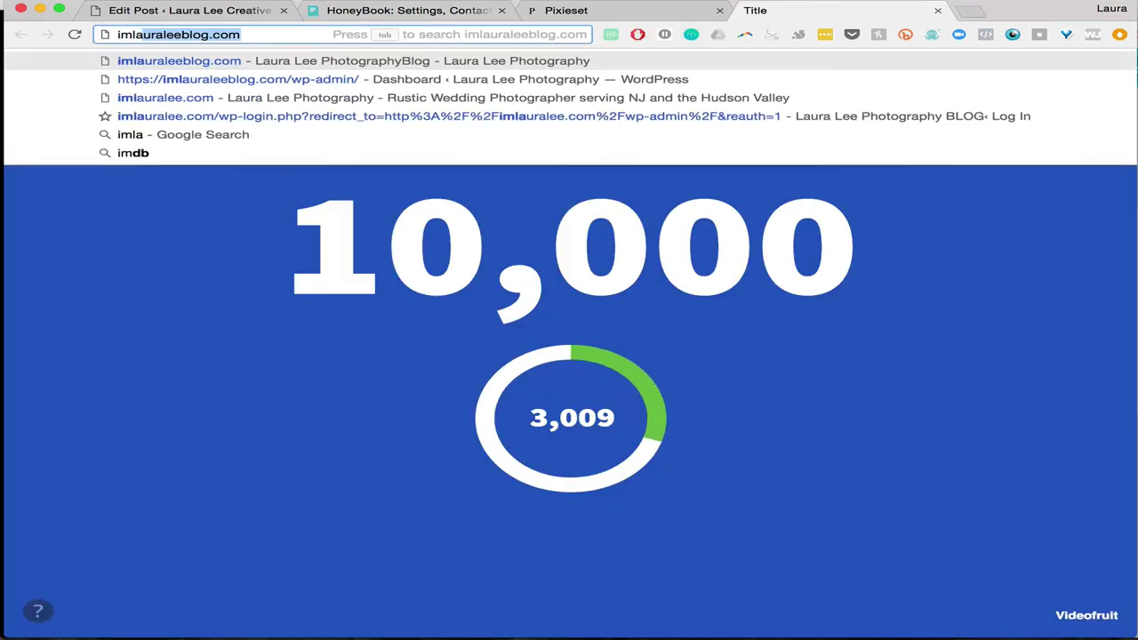
type("uralee.com/contact")
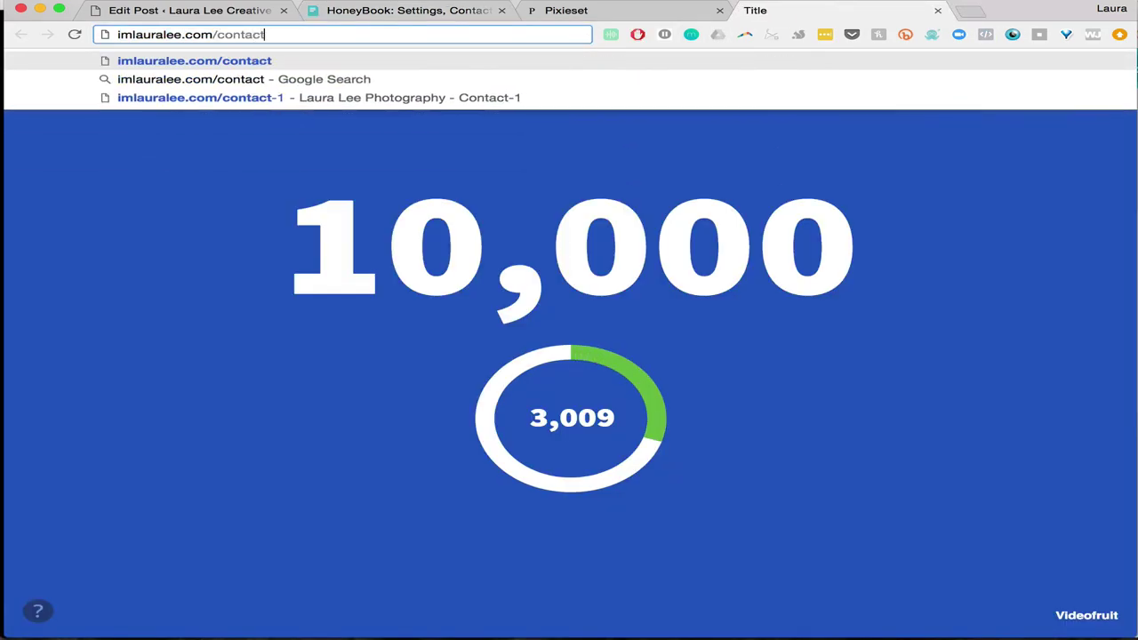
key("Return")
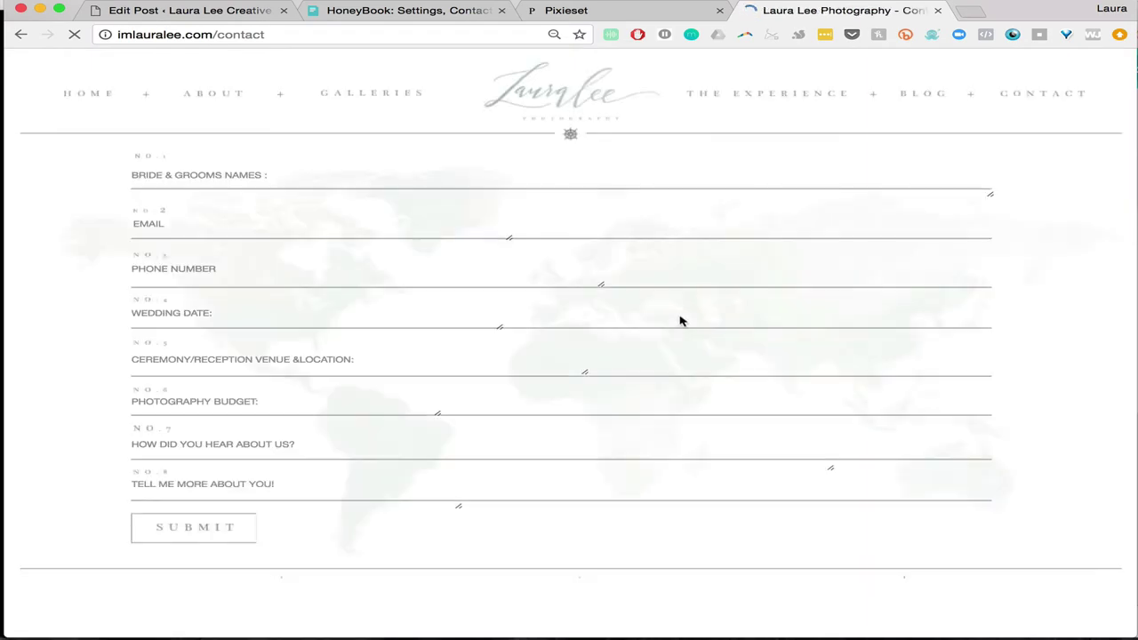
left_click(1021, 96)
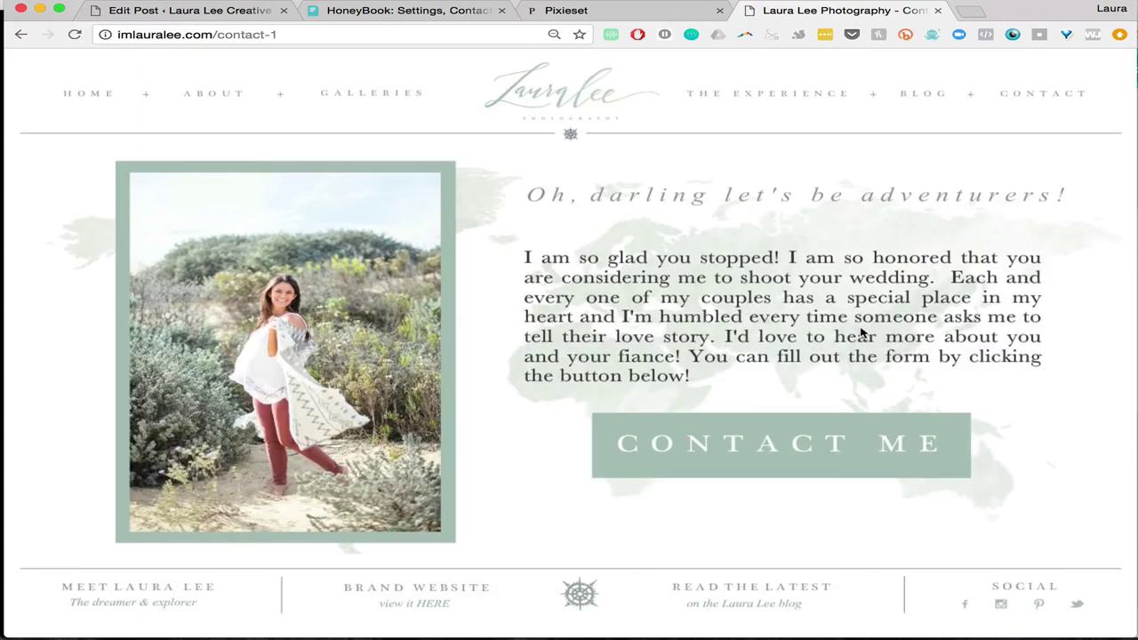
- Bring up the live inquiry form through the website's Contact Me link and review its questions down to the end
left_click(770, 442)
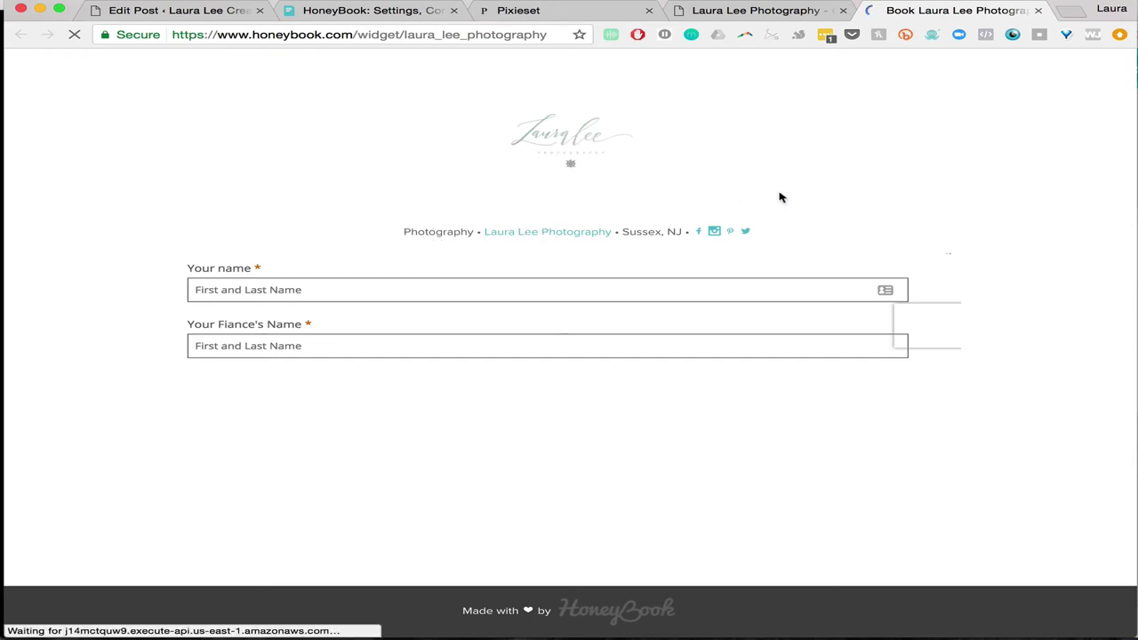
scroll(818, 297, "down", 3)
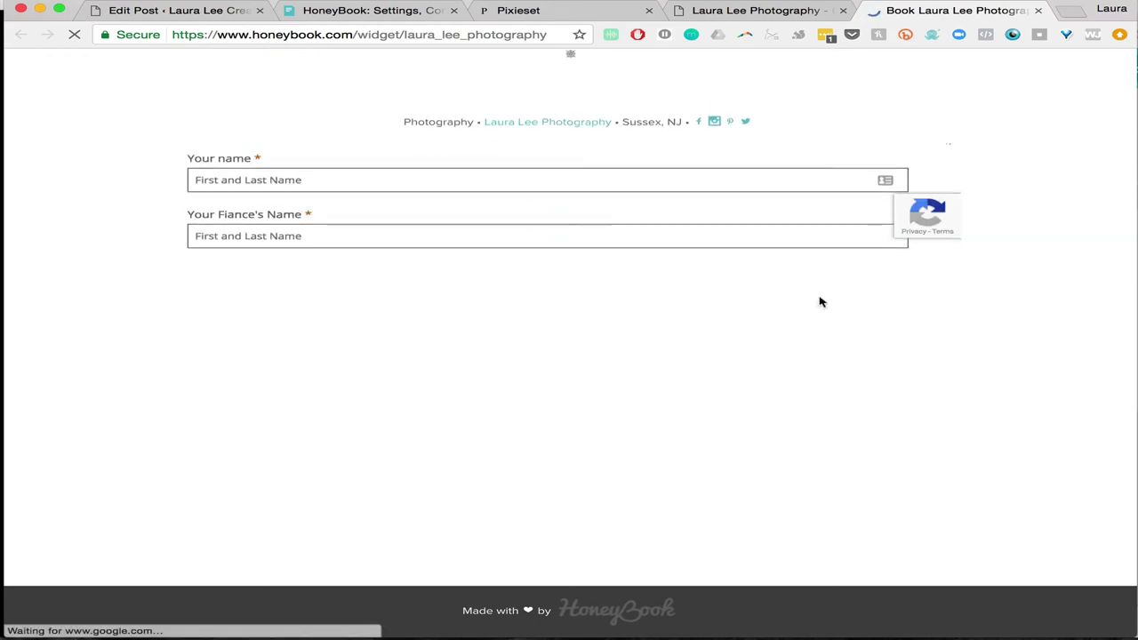
scroll(820, 297, "down", 15)
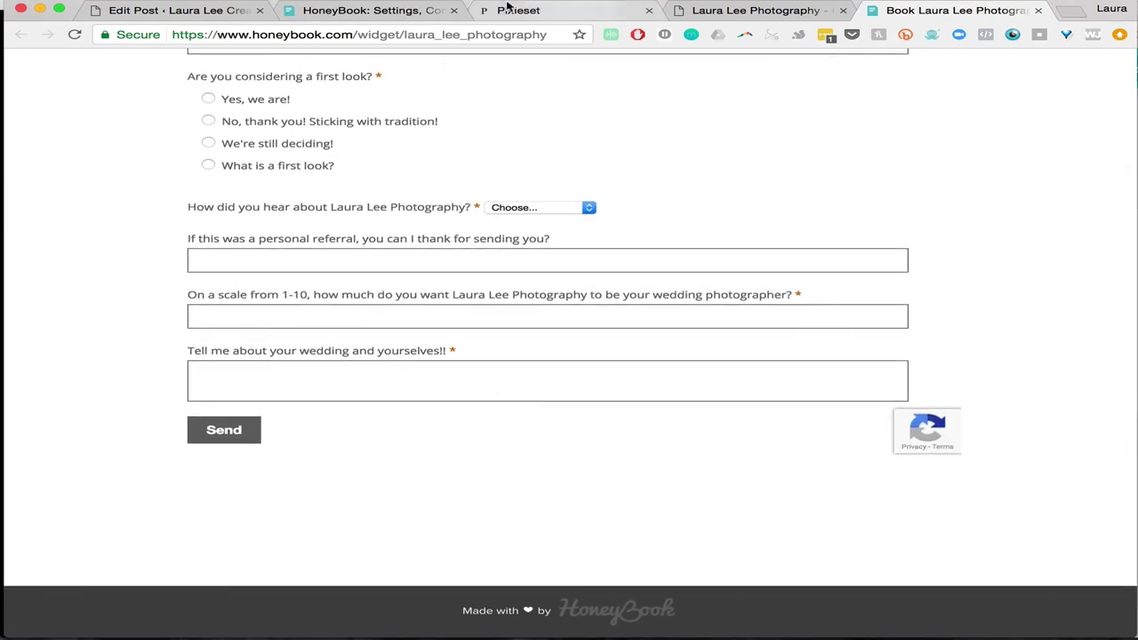
- Switch back to HoneyBook, go to the Library tool and look through the stored images and the files area
left_click(369, 11)
left_click(457, 69)
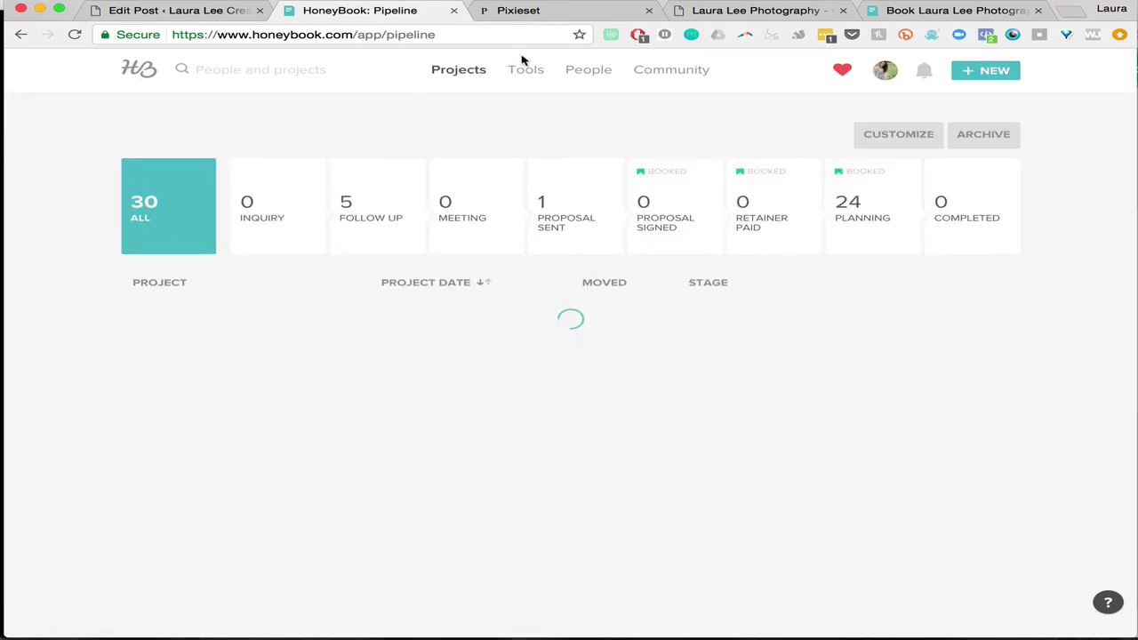
mouse_move(530, 75)
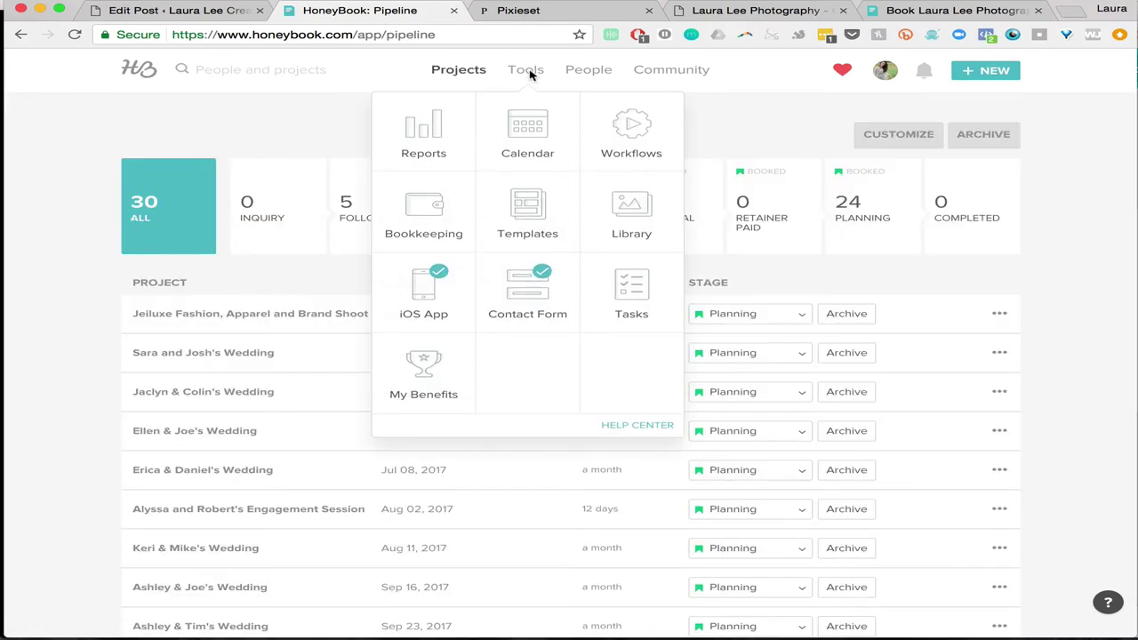
left_click(602, 219)
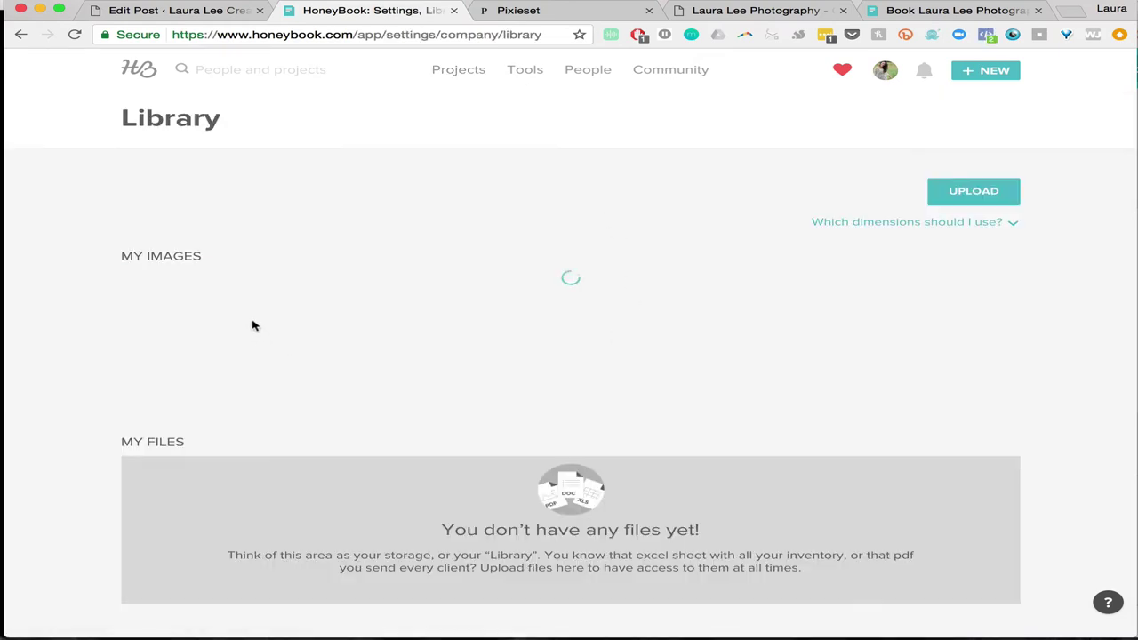
scroll(646, 352, "down", 2)
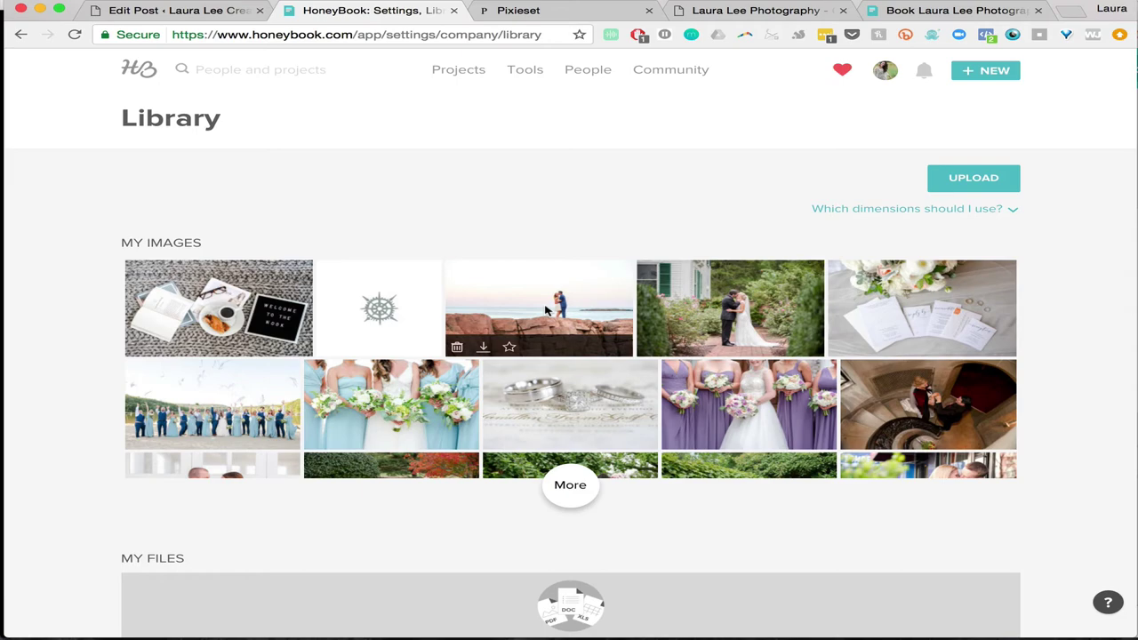
scroll(546, 308, "down", 5)
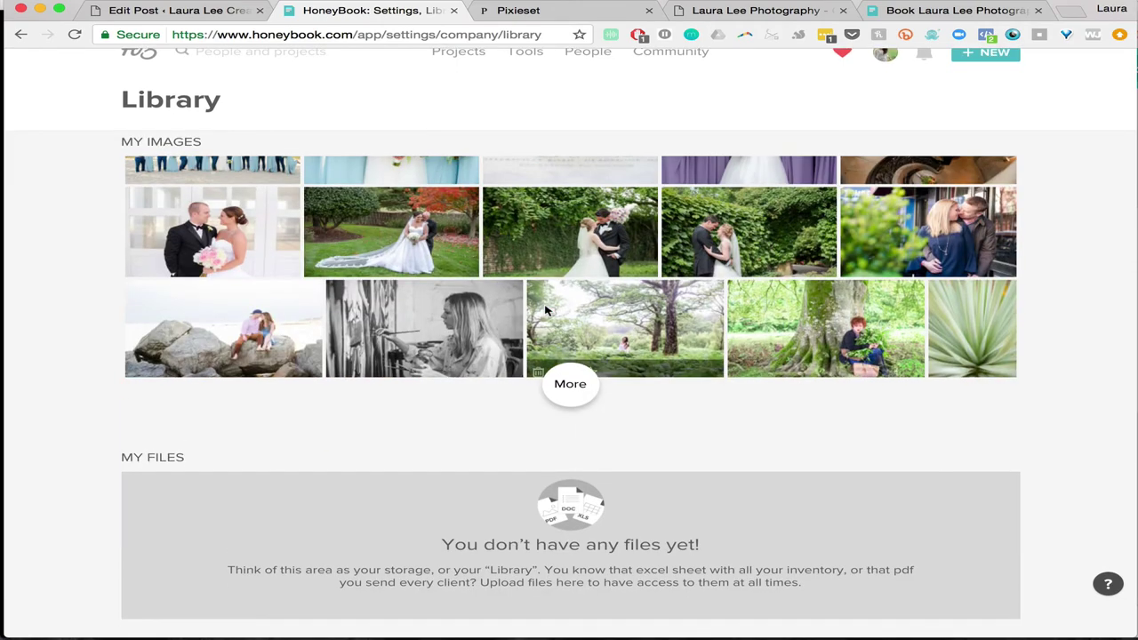
scroll(546, 308, "up", 1)
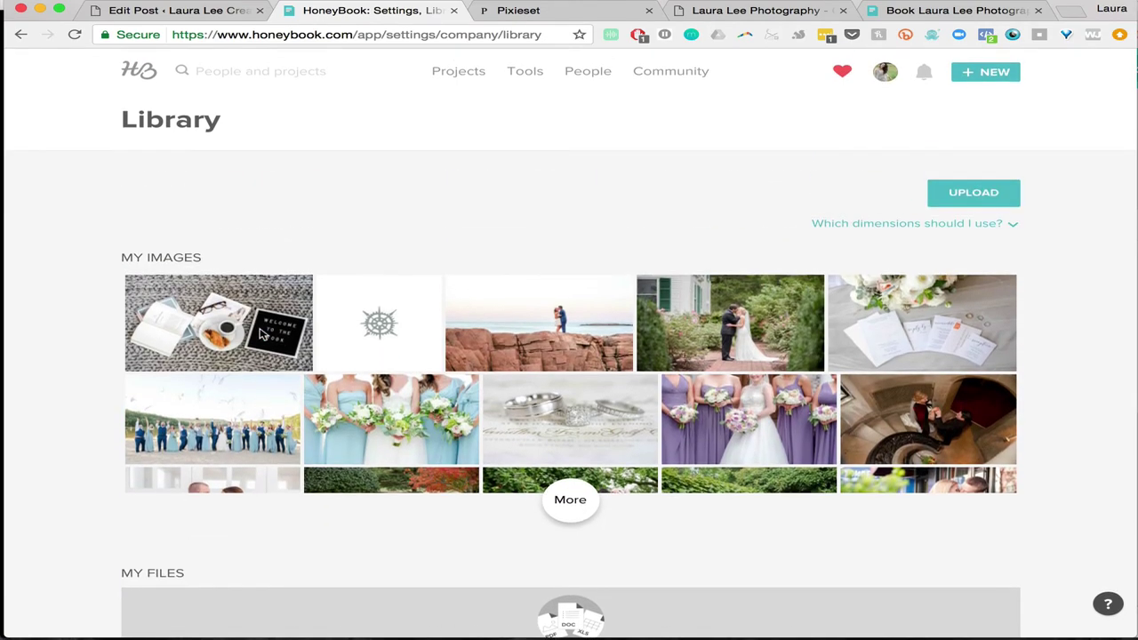
mouse_move(538, 80)
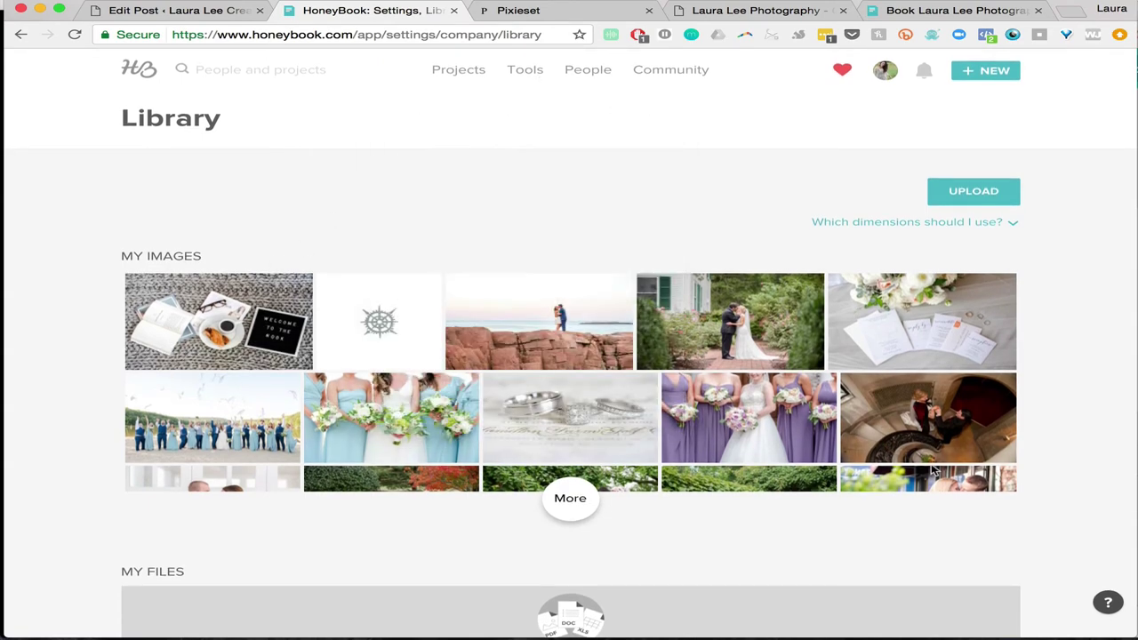
scroll(894, 478, "down", 1)
scroll(895, 477, "up", 1)
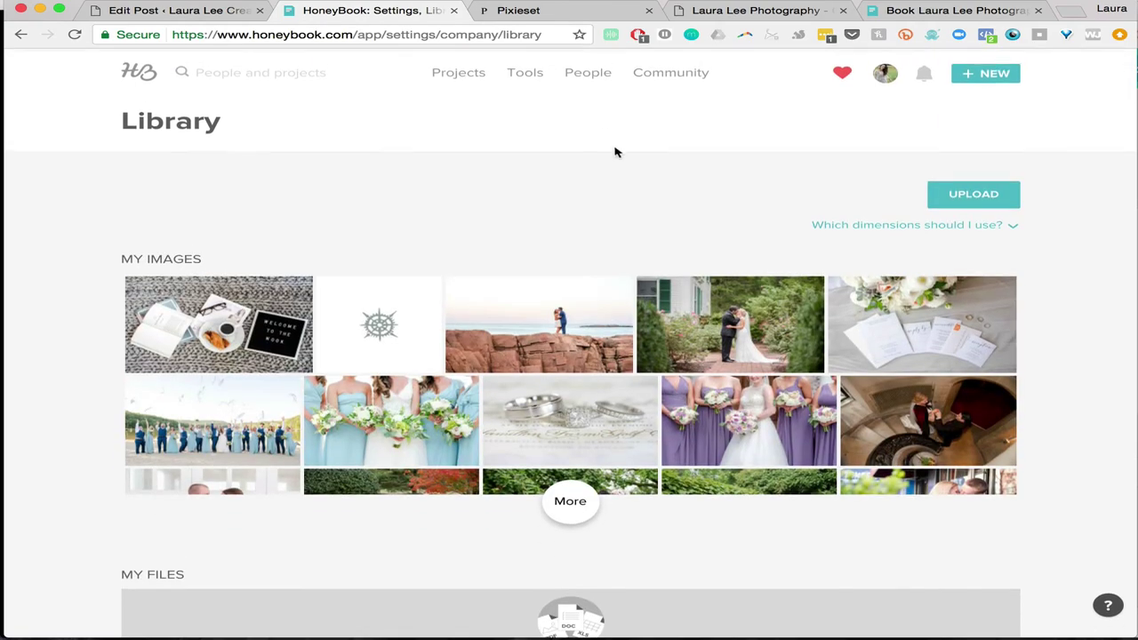
- Open the Email templates collection and browse the template list down to the Wedding entries
left_click(559, 217)
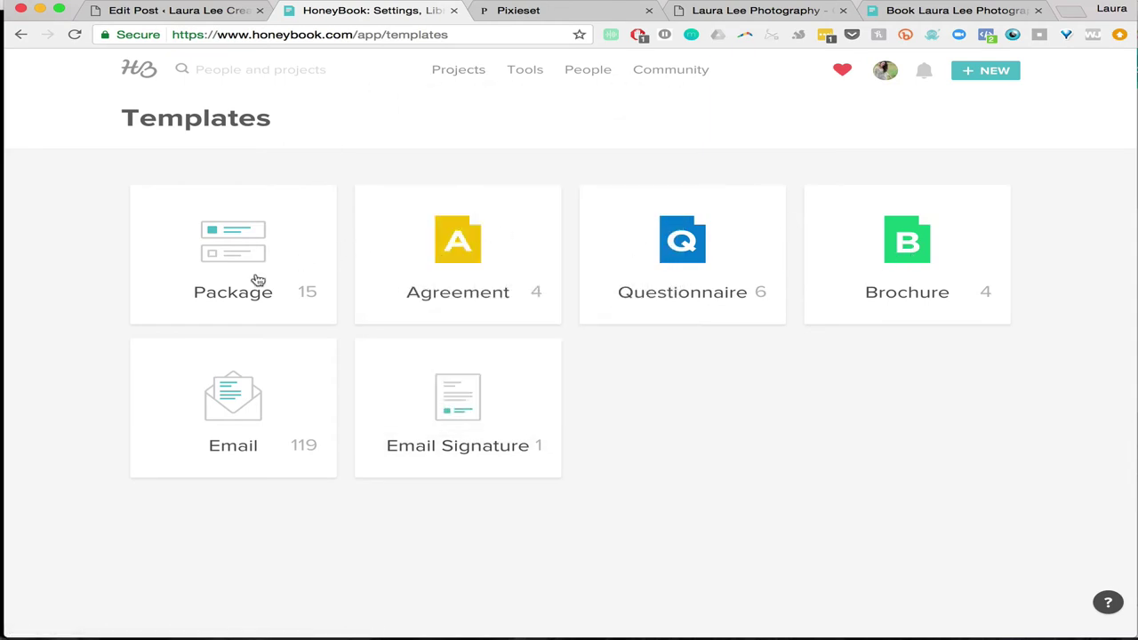
left_click(295, 388)
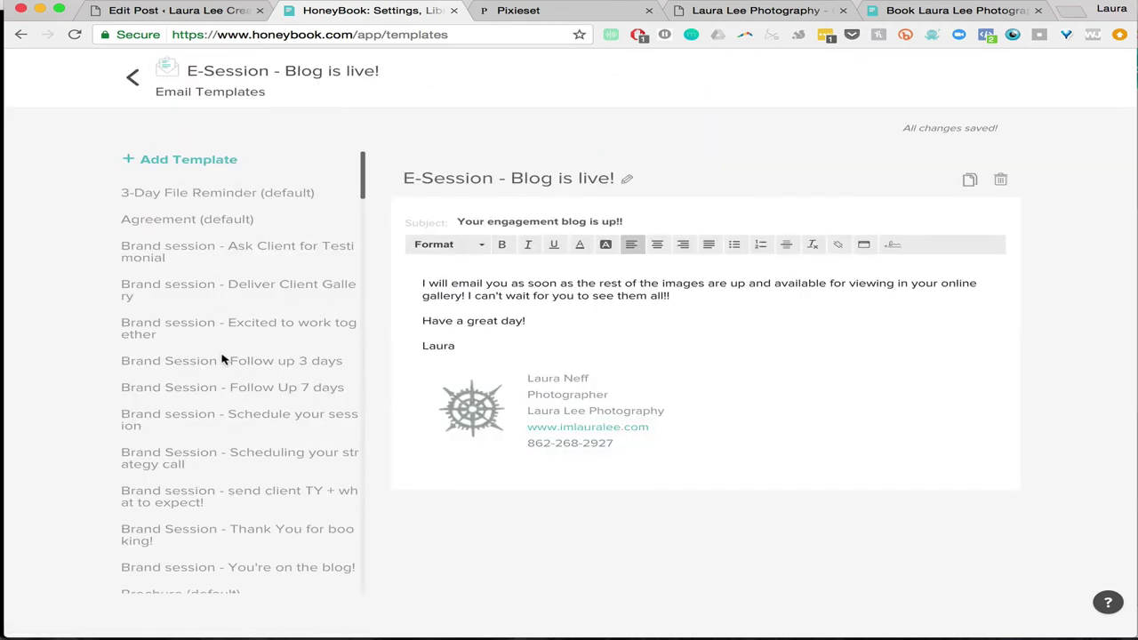
scroll(158, 524, "down", 10)
scroll(160, 520, "down", 5)
scroll(160, 521, "up", 15)
scroll(161, 521, "down", 12)
scroll(161, 520, "down", 15)
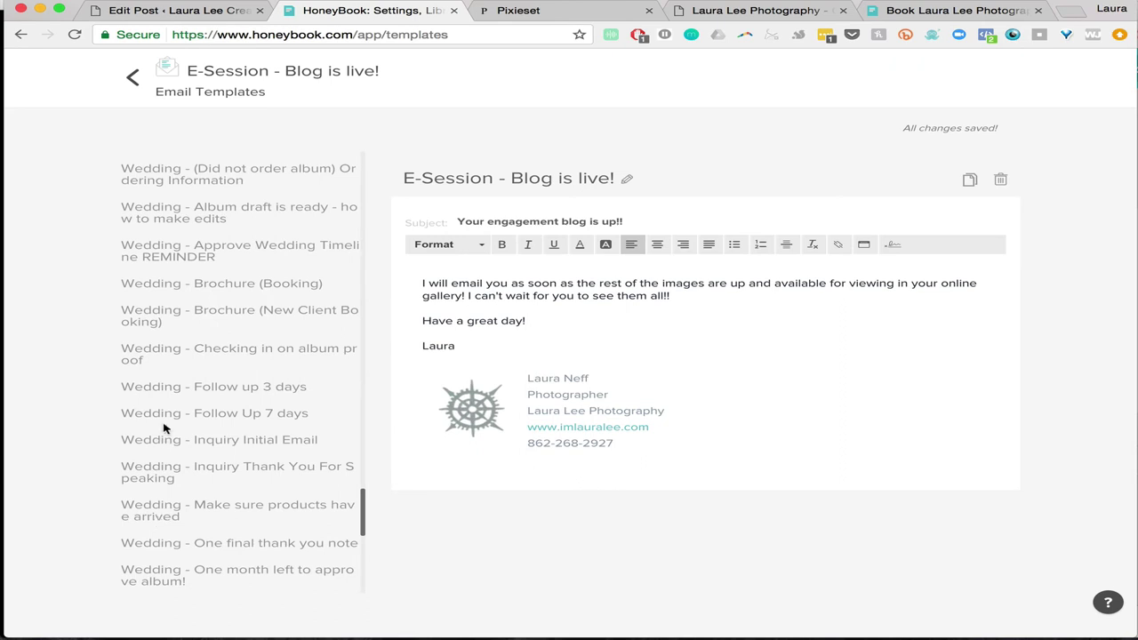
- Open the "Wedding - Inquiry Initial Email" template and read through its text, including the highlighted blanks to fill in
left_click(216, 442)
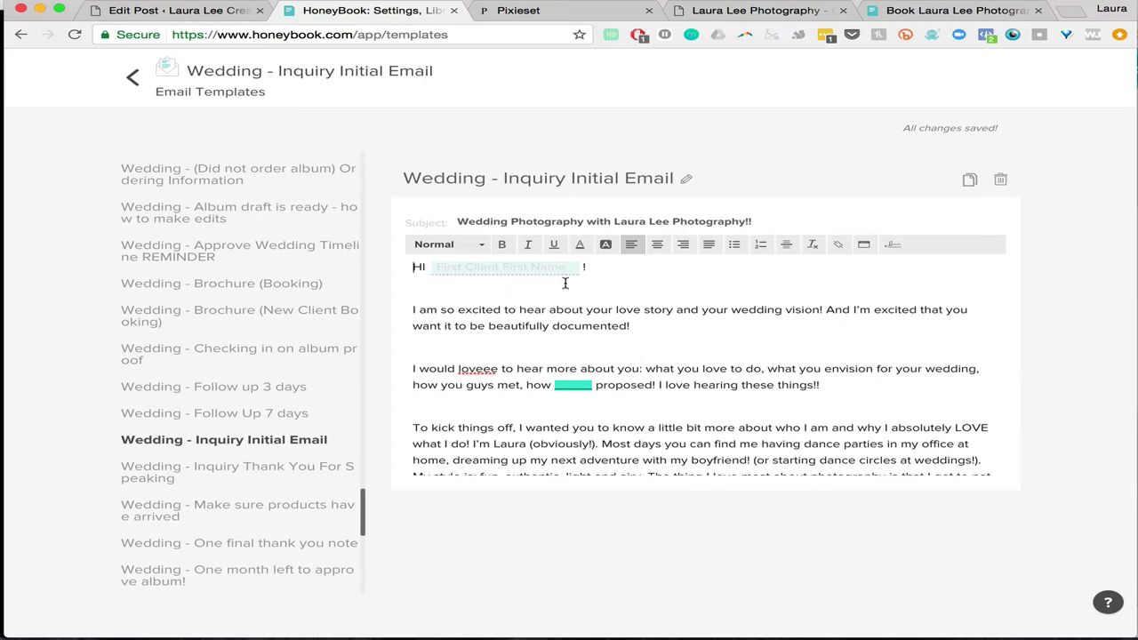
scroll(624, 375, "down", 1)
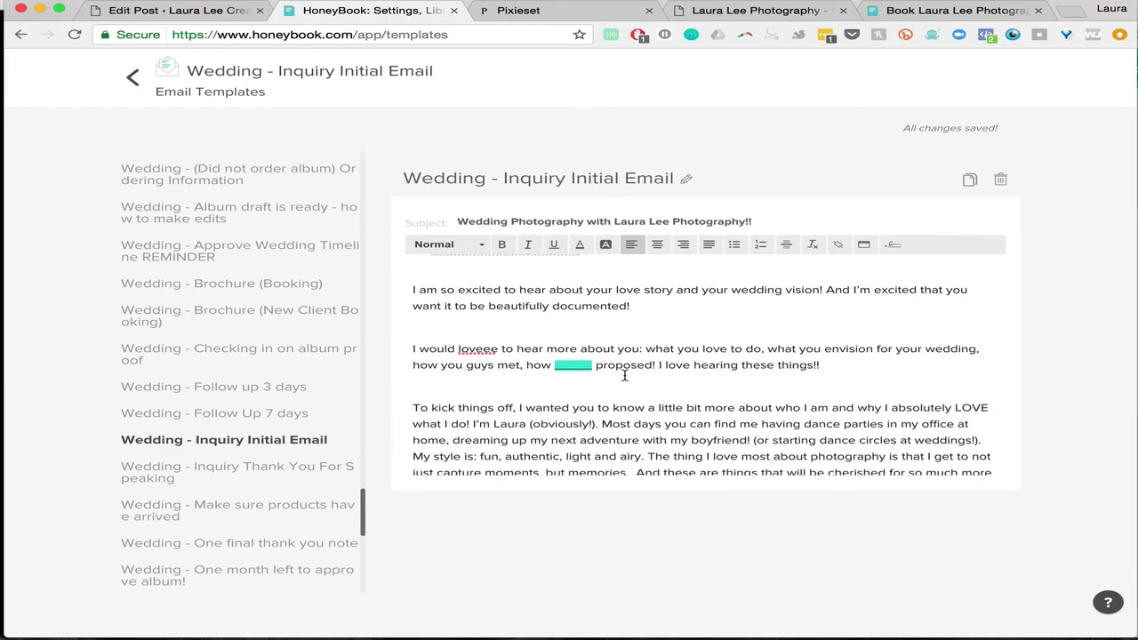
scroll(623, 375, "down", 1)
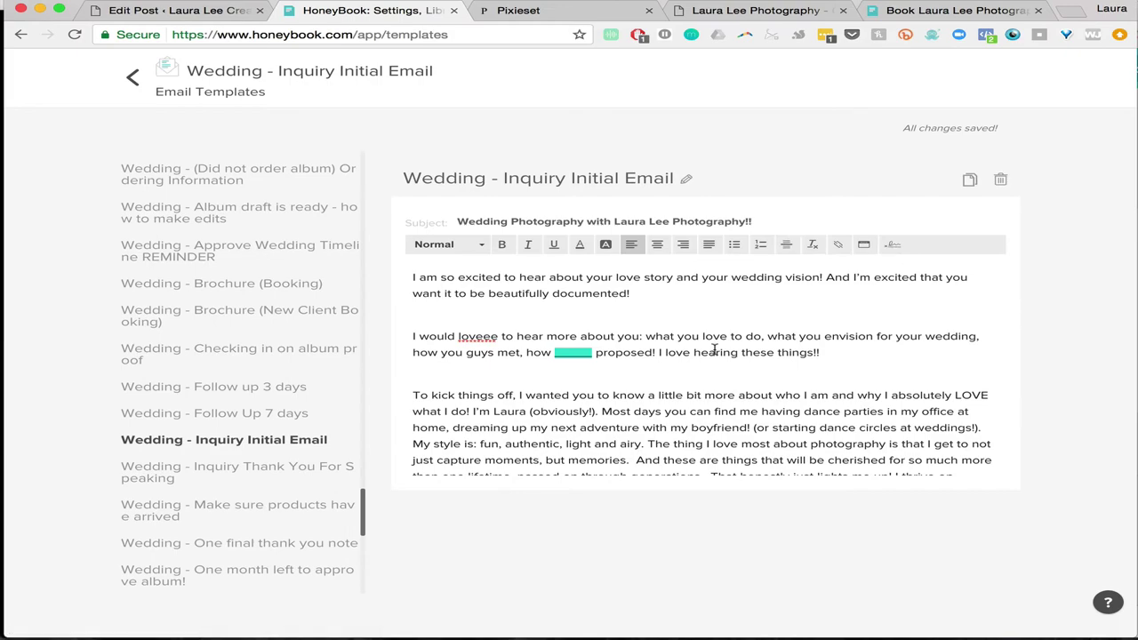
scroll(715, 349, "down", 10)
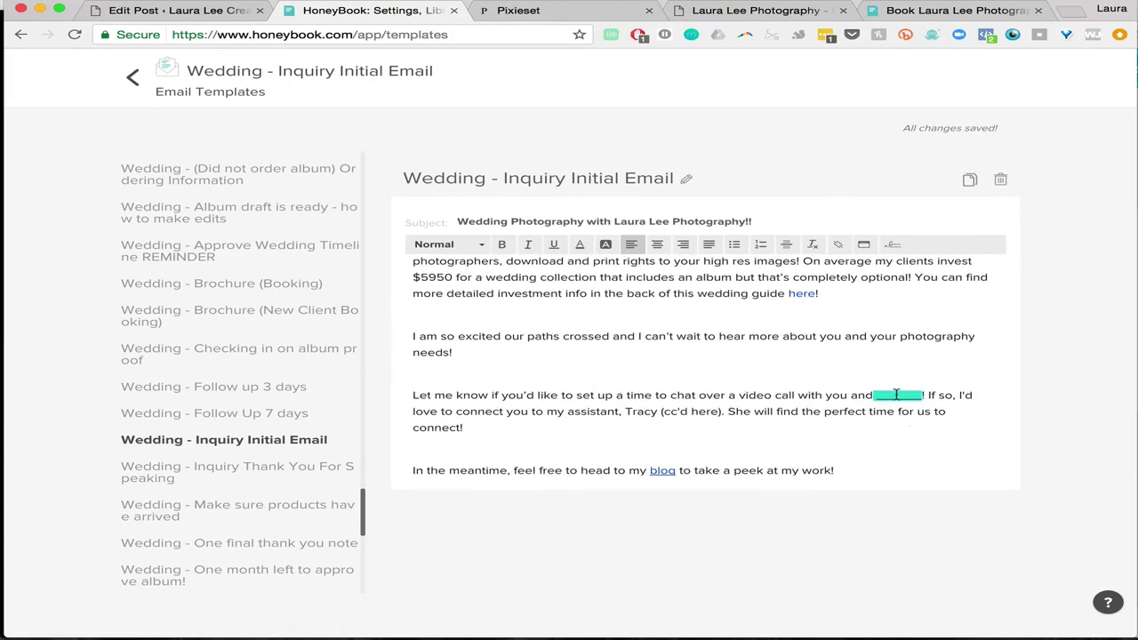
scroll(873, 391, "up", 10)
scroll(873, 391, "down", 15)
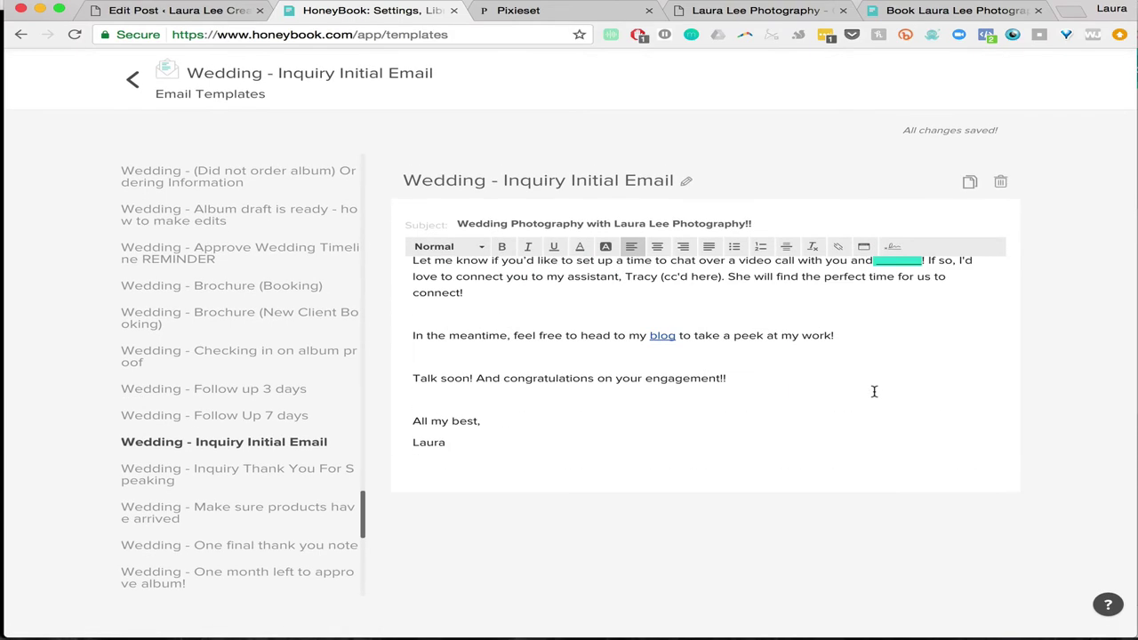
scroll(874, 391, "up", 15)
- Open the "Wedding - Follow Up 7 days" template and browse the other email templates, from Wedding back up to E-Session and Contract
left_click(204, 415)
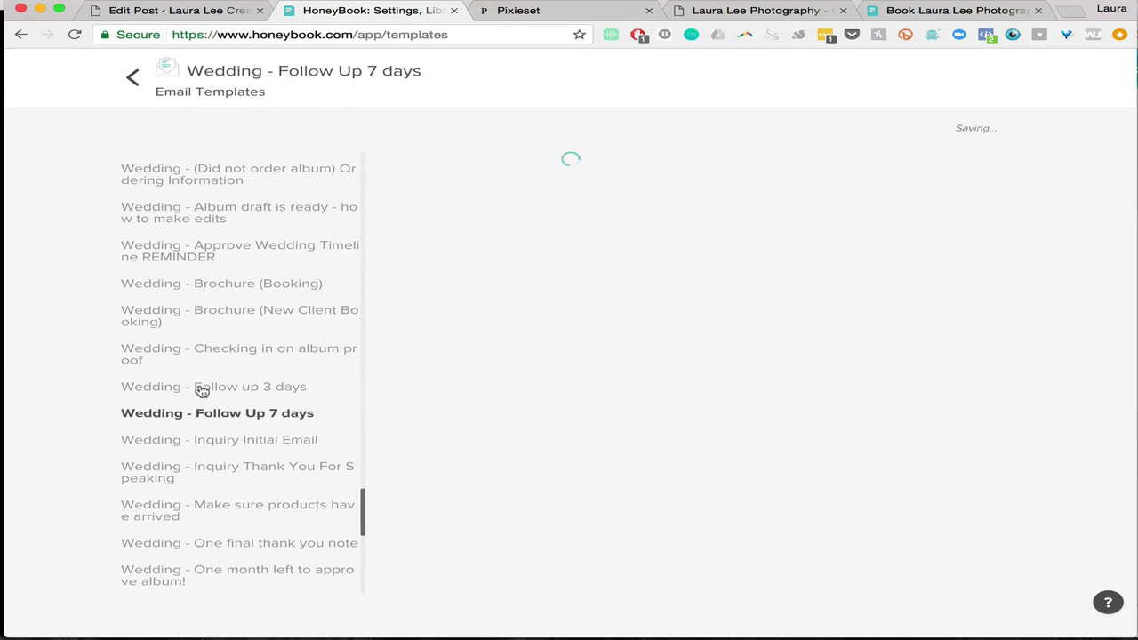
scroll(211, 520, "down", 10)
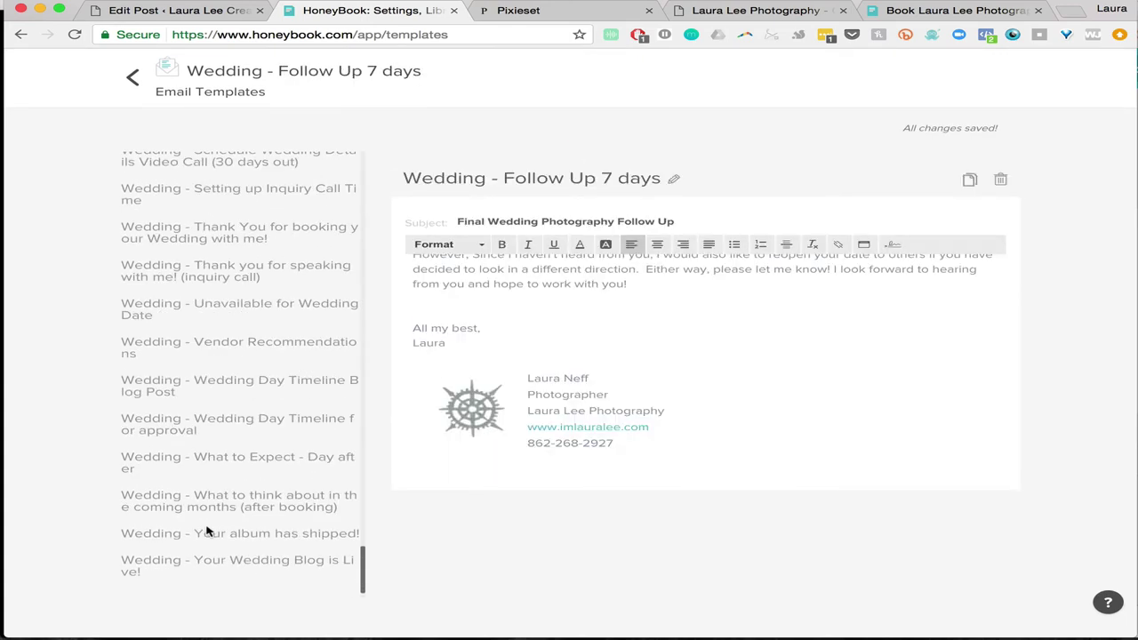
scroll(249, 361, "up", 15)
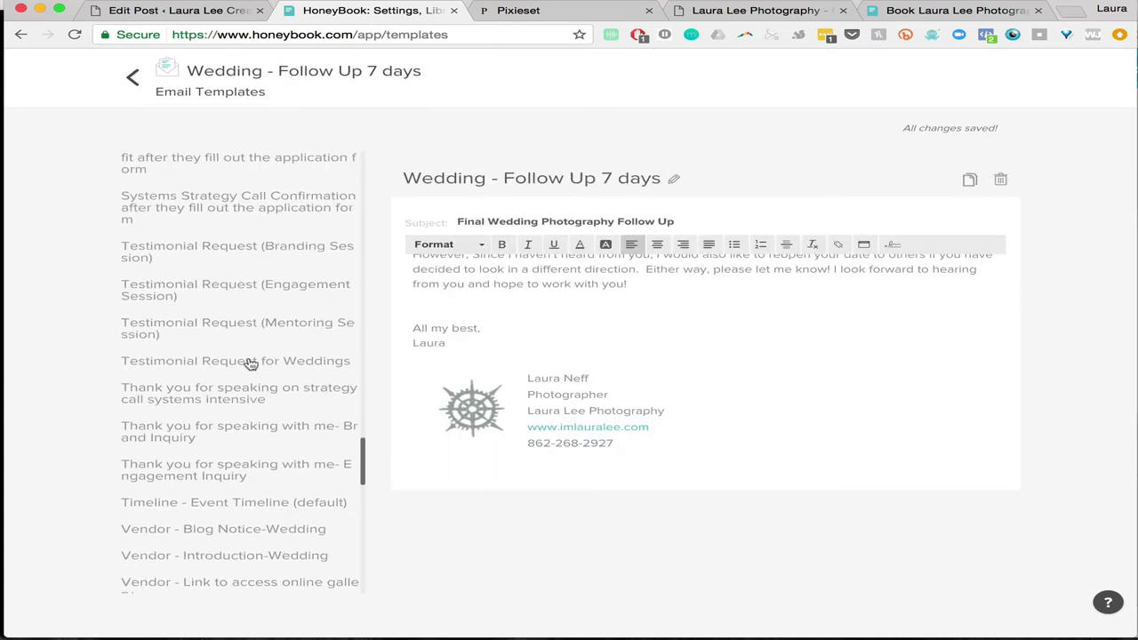
scroll(222, 391, "down", 5)
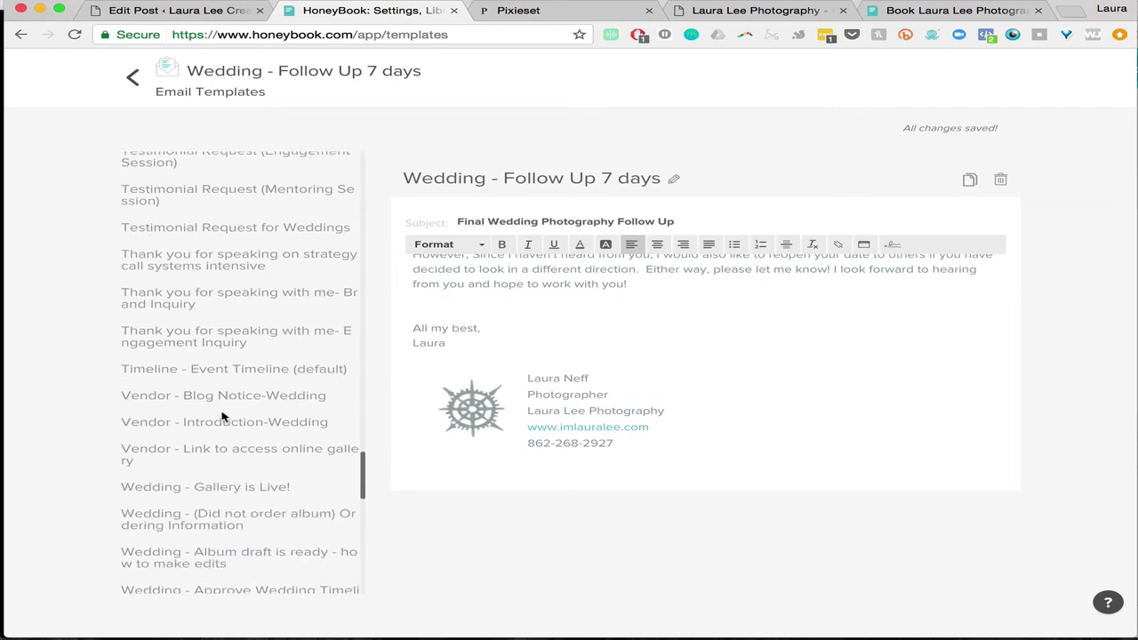
scroll(218, 400, "up", 6)
scroll(212, 361, "up", 15)
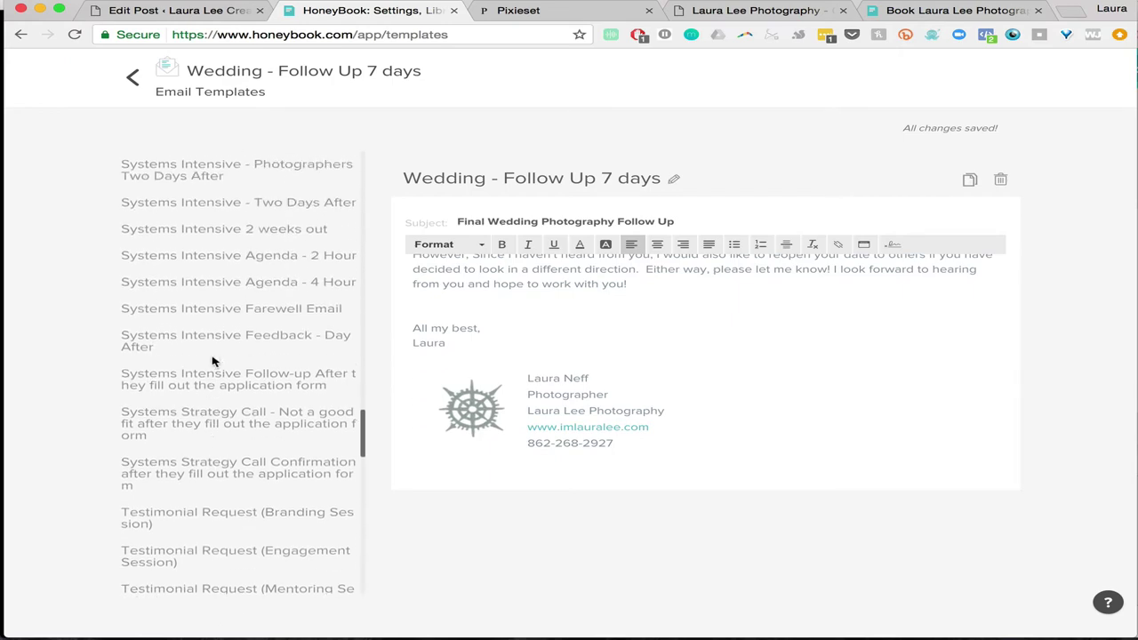
scroll(153, 400, "up", 10)
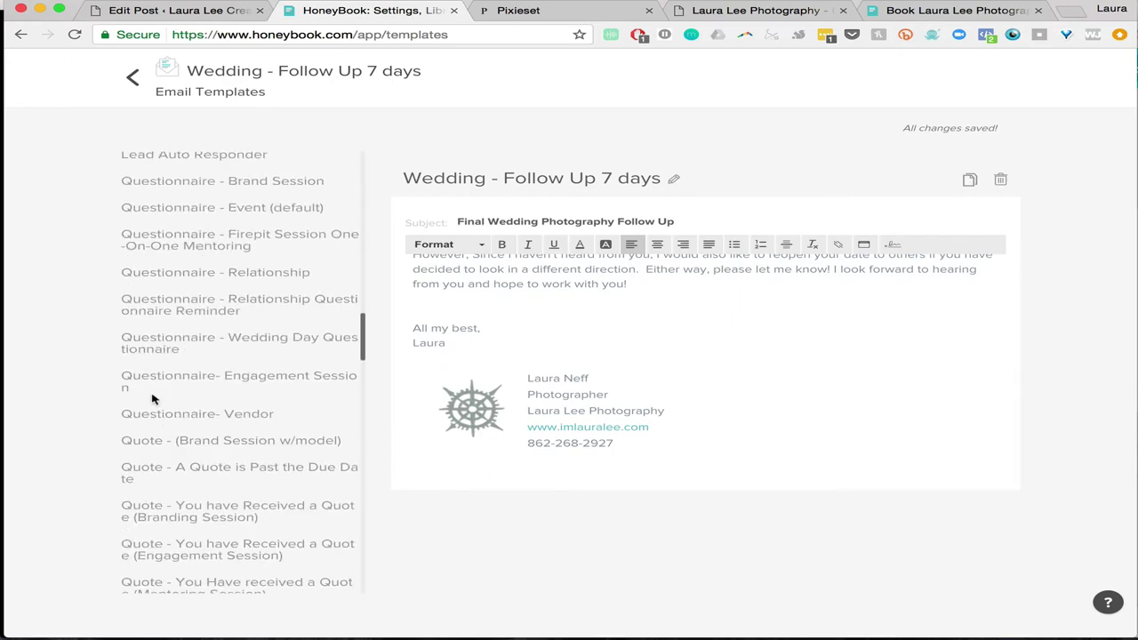
scroll(153, 400, "up", 10)
scroll(153, 394, "up", 20)
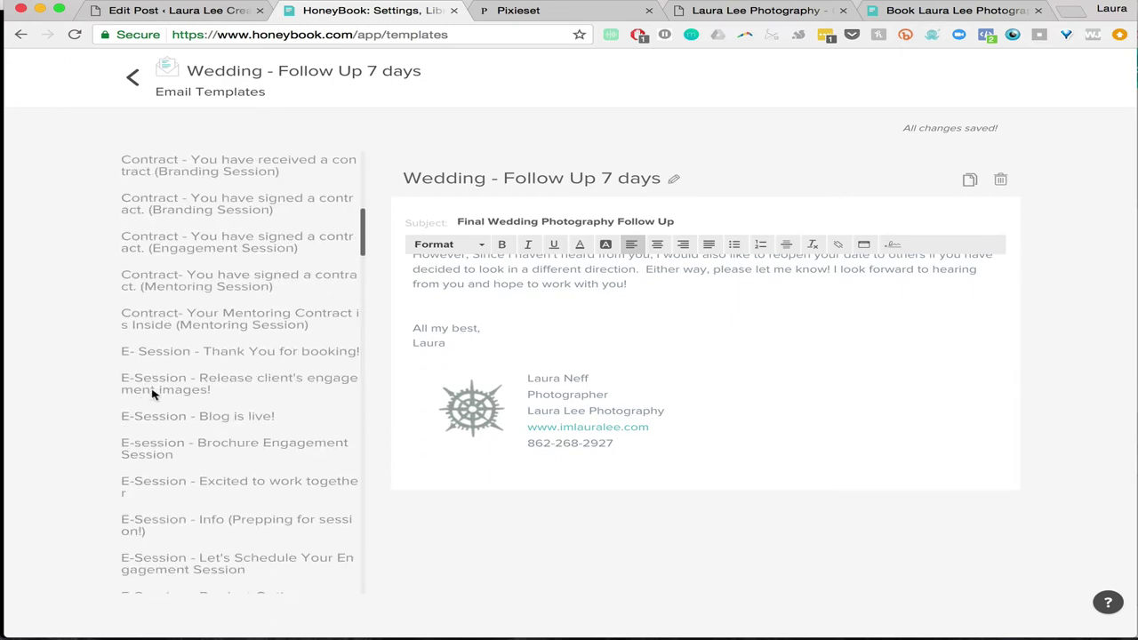
- Leave the email templates, open the Brochure templates and view the Wedding Investment Guide for Laura Lee Photography
left_click(134, 80)
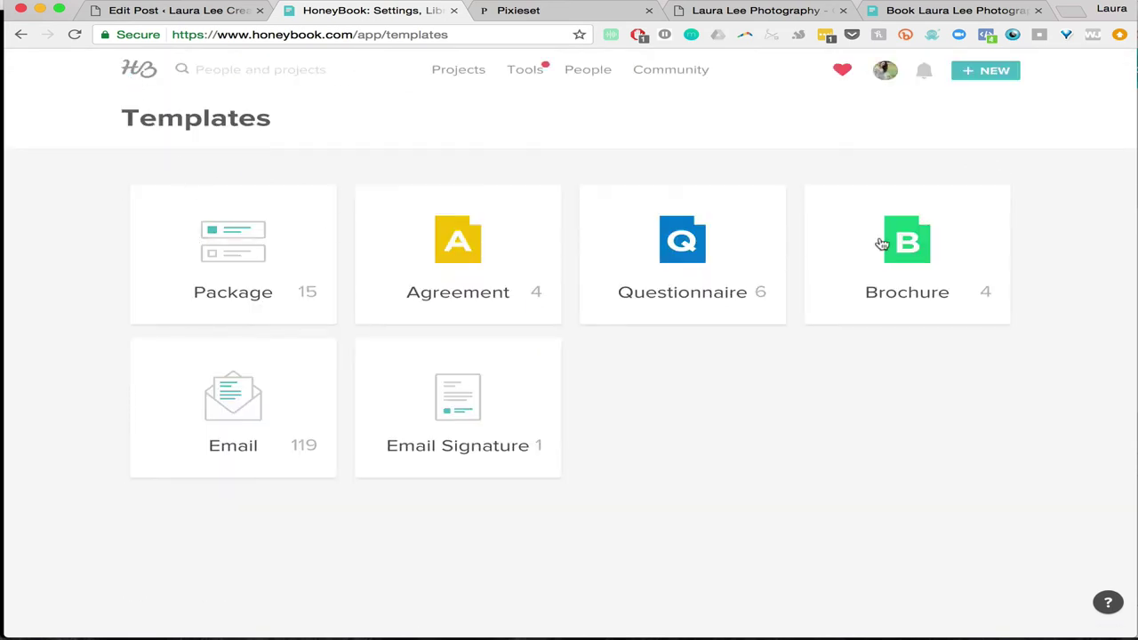
left_click(961, 248)
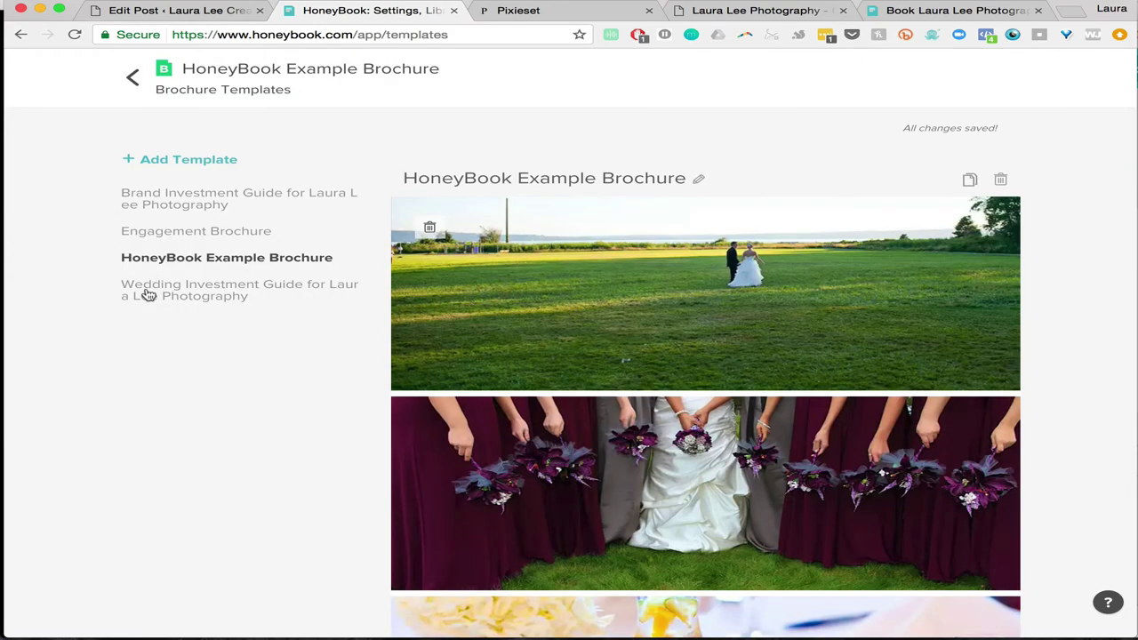
left_click(147, 295)
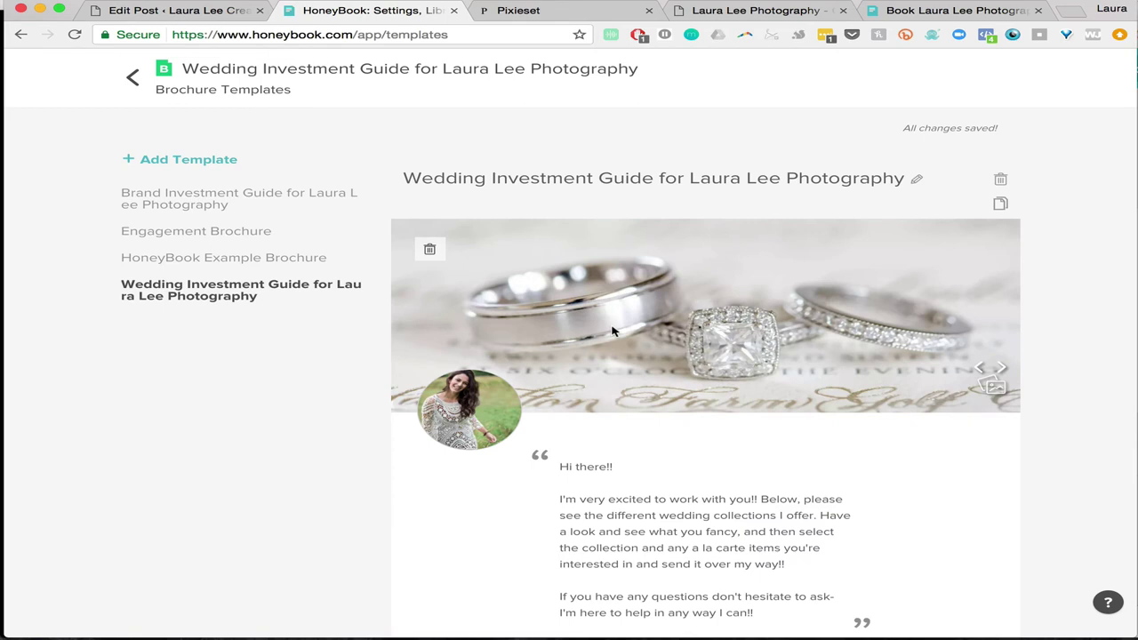
scroll(611, 330, "down", 4)
scroll(611, 330, "up", 3)
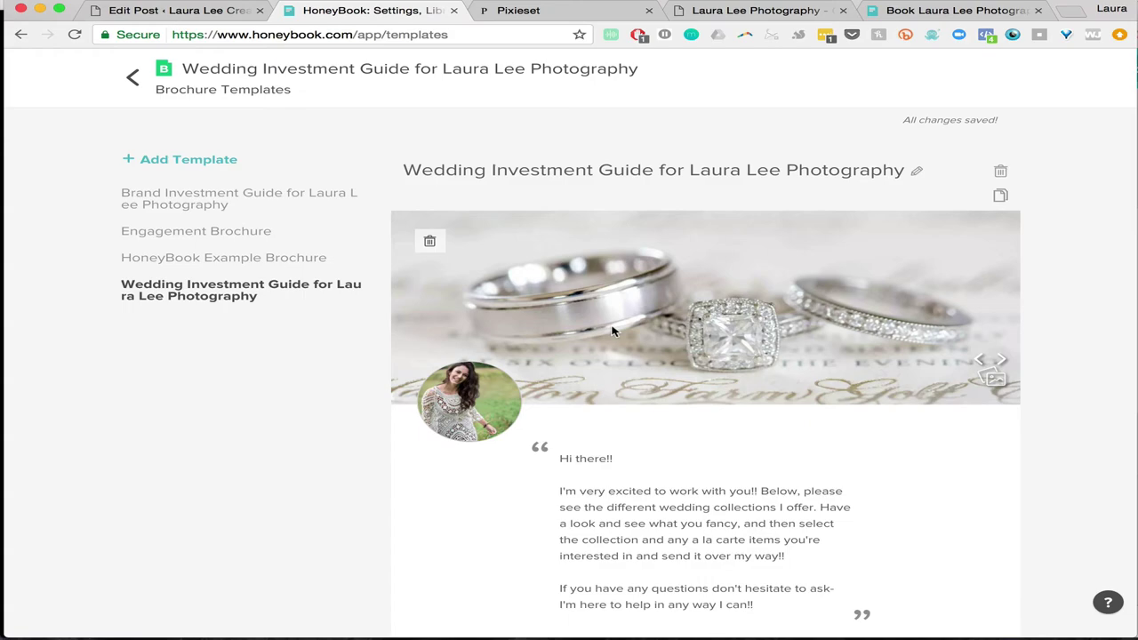
- Read through the Wedding Investment Guide's collections and A La Carte items, then return to Wedding Collection 2
scroll(612, 331, "down", 10)
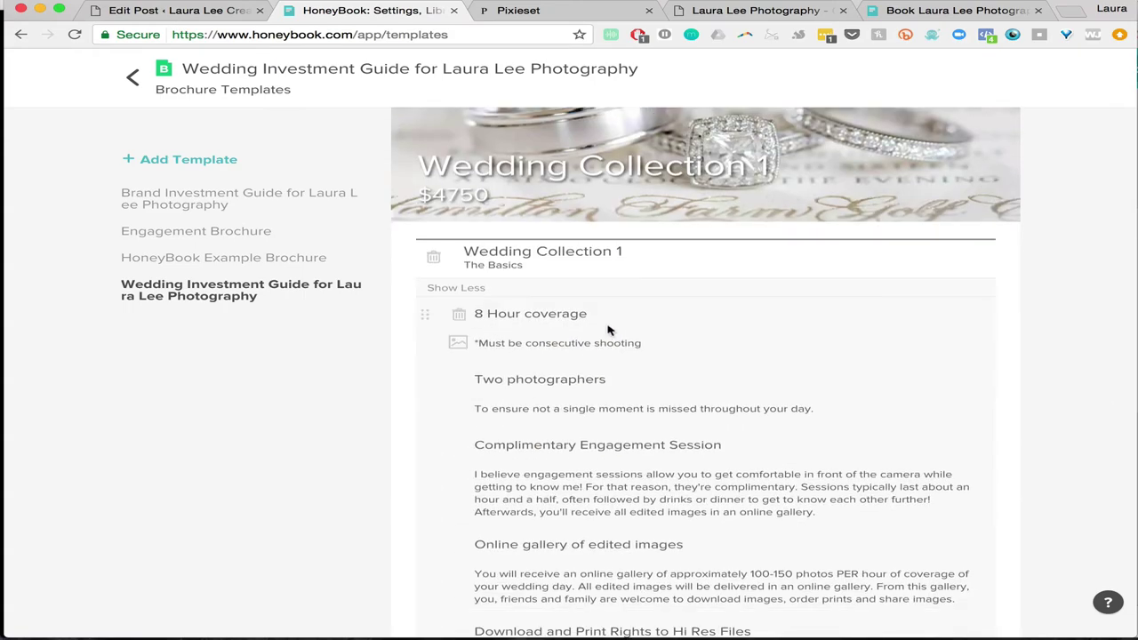
scroll(676, 490, "down", 20)
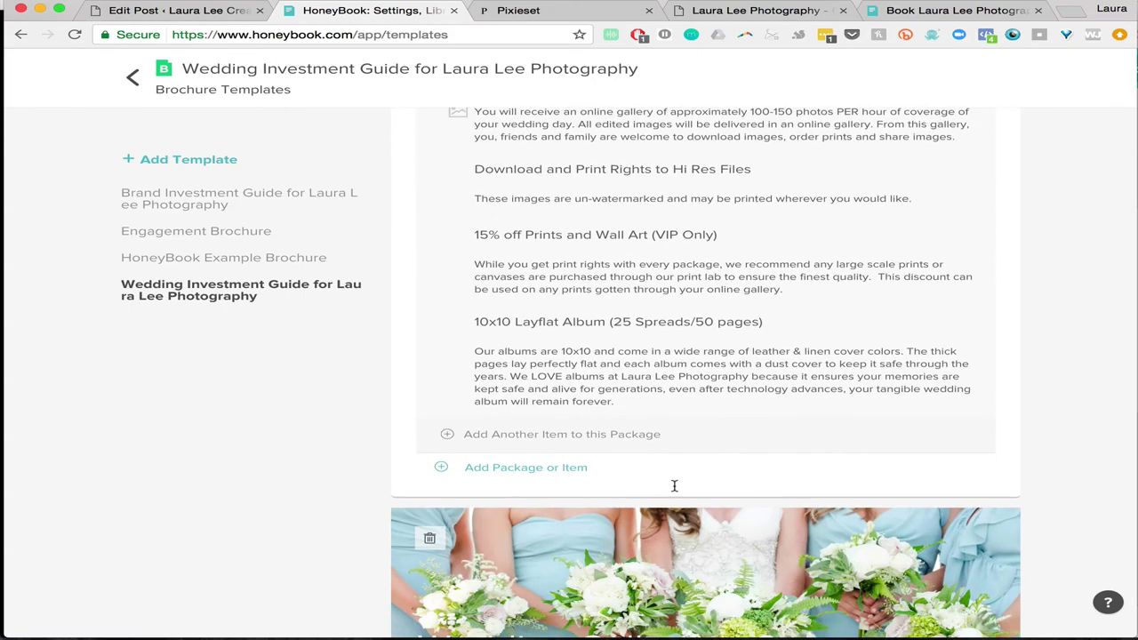
scroll(675, 490, "up", 4)
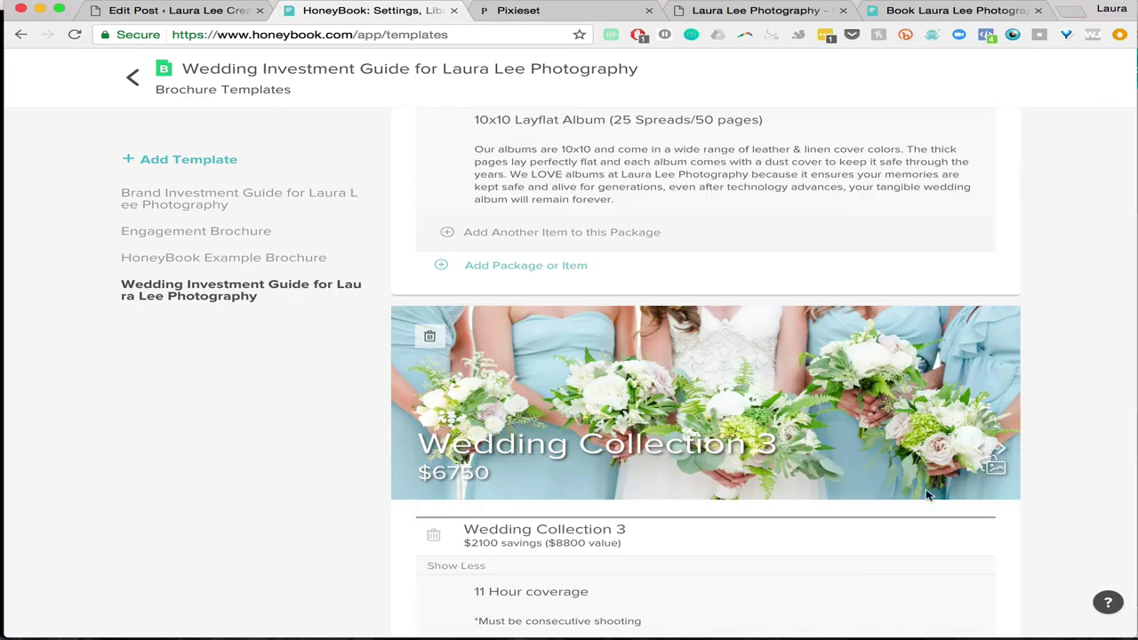
scroll(898, 485, "down", 3)
scroll(896, 480, "up", 3)
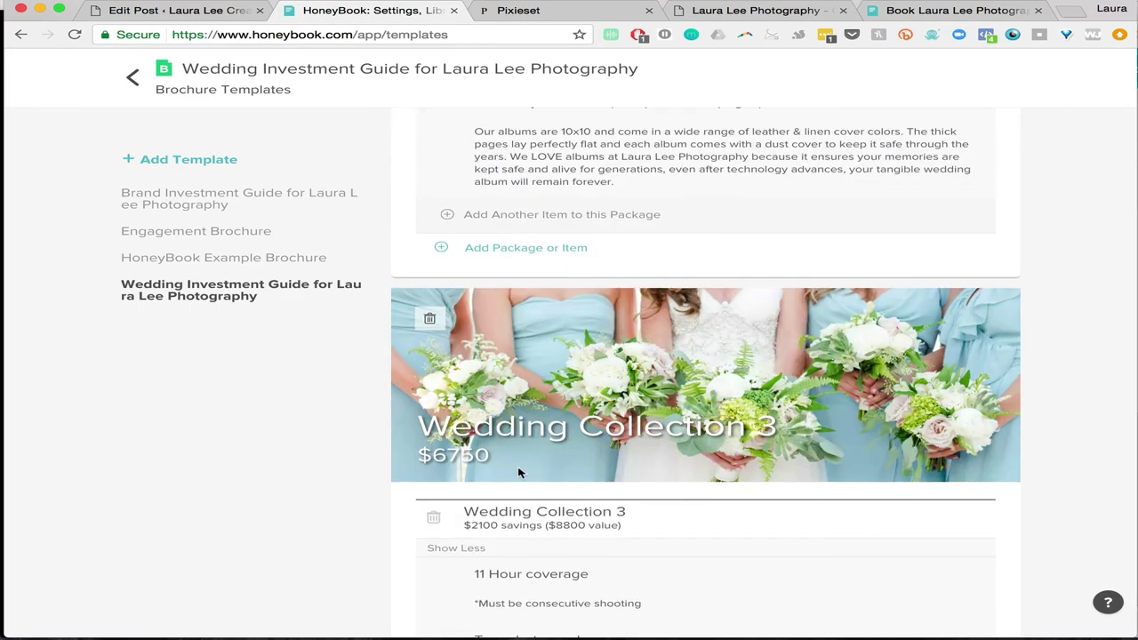
scroll(669, 507, "down", 5)
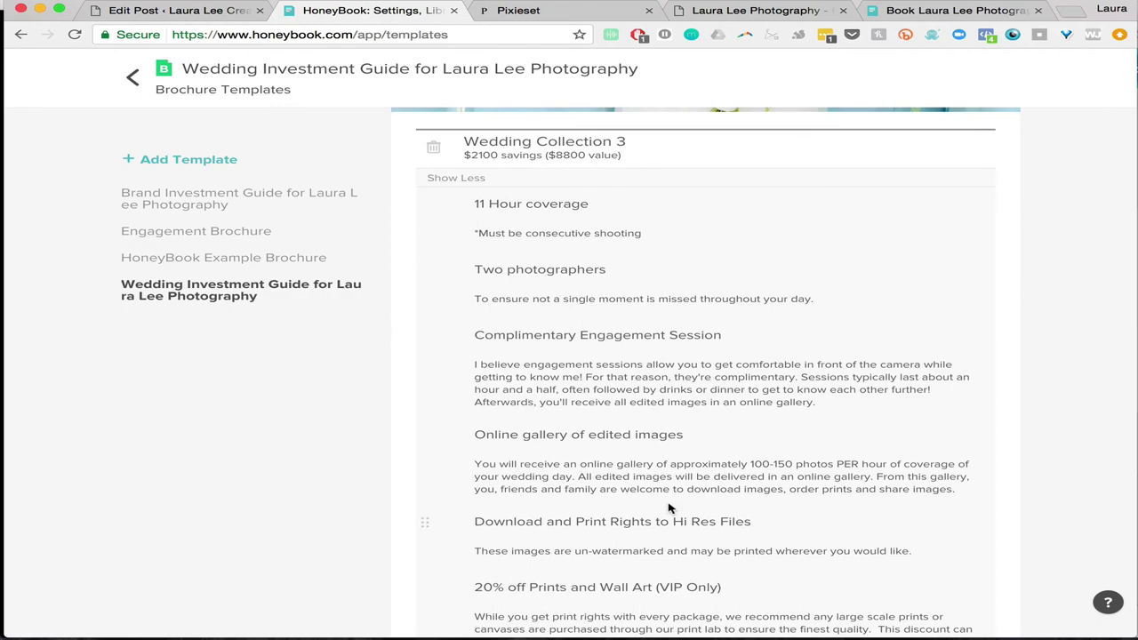
scroll(669, 508, "up", 4)
scroll(669, 505, "down", 4)
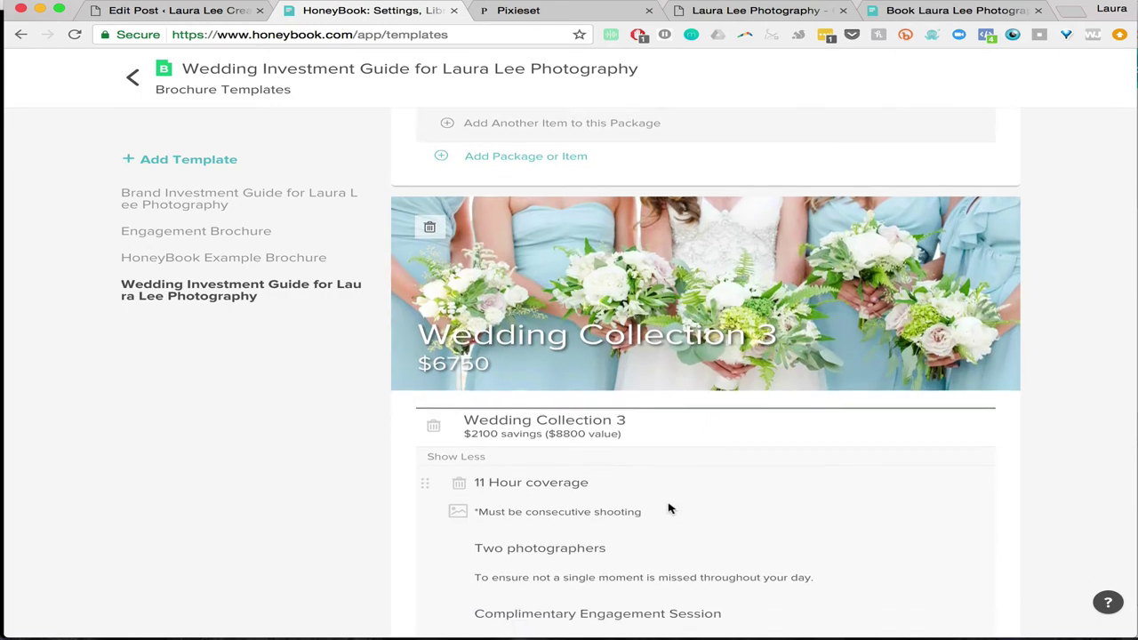
scroll(686, 539, "down", 12)
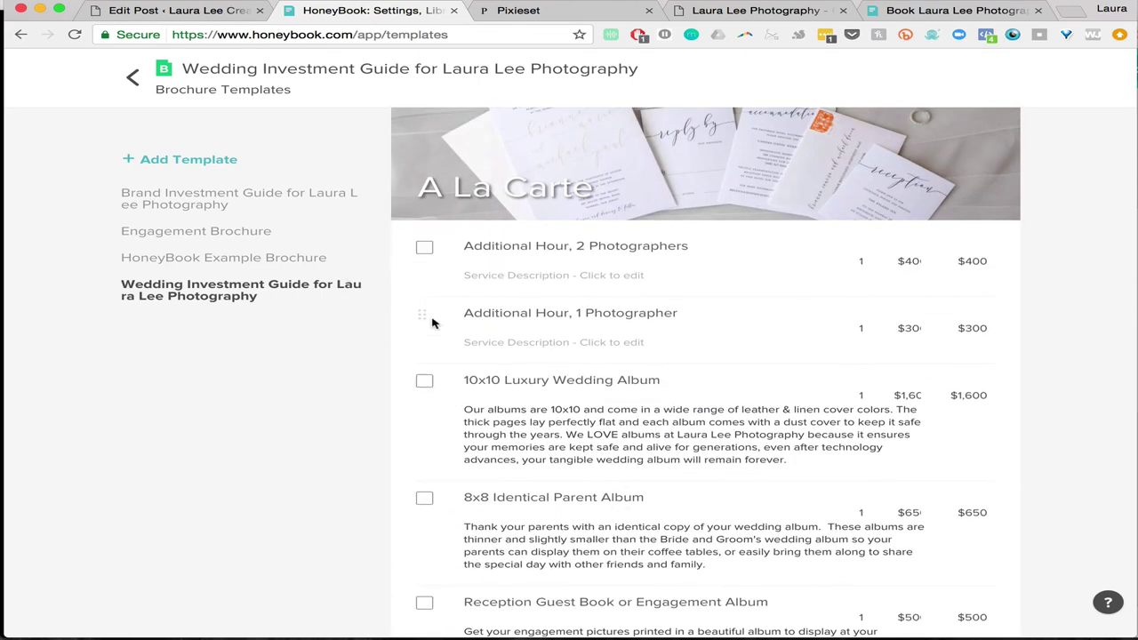
scroll(433, 524, "down", 5)
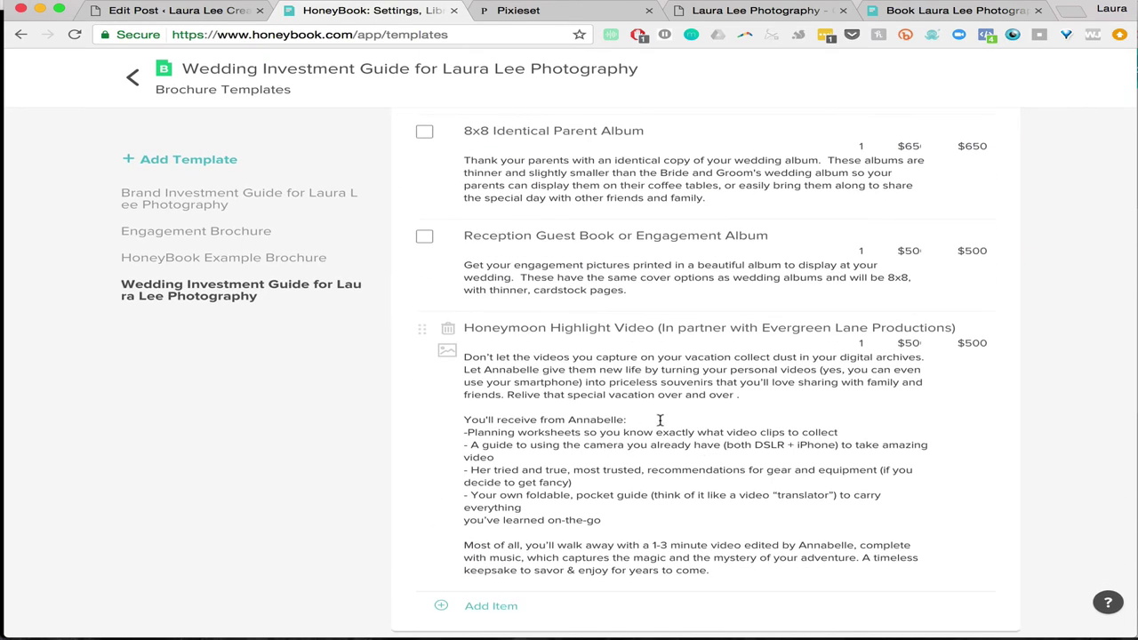
scroll(660, 419, "up", 20)
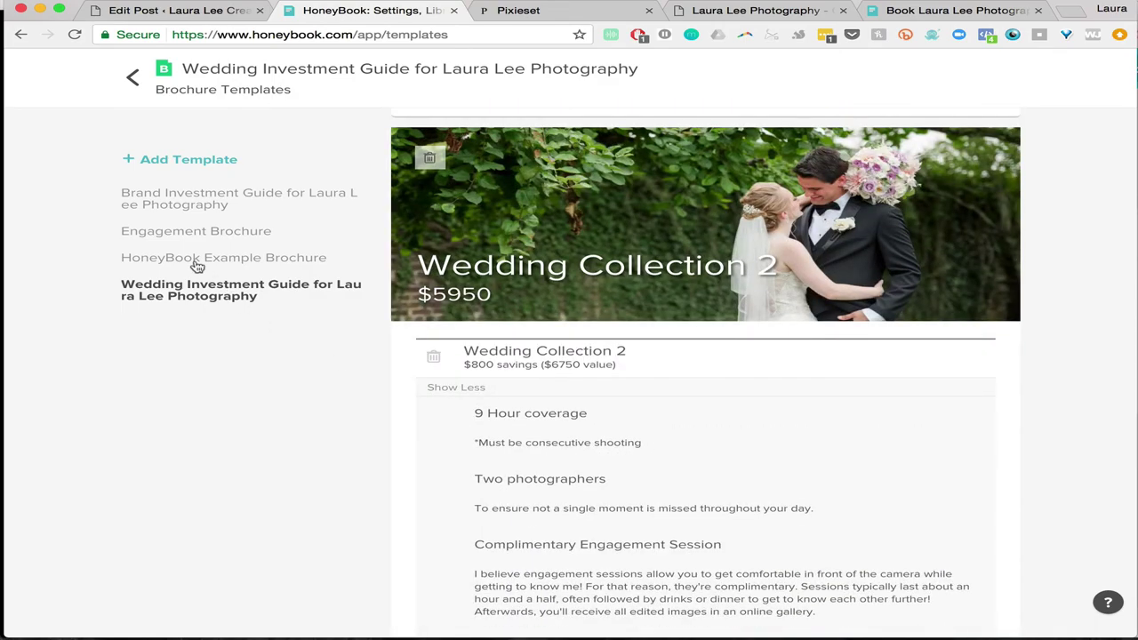
- View the Engagement Brochure template from start to end and return to the Templates overview
left_click(162, 233)
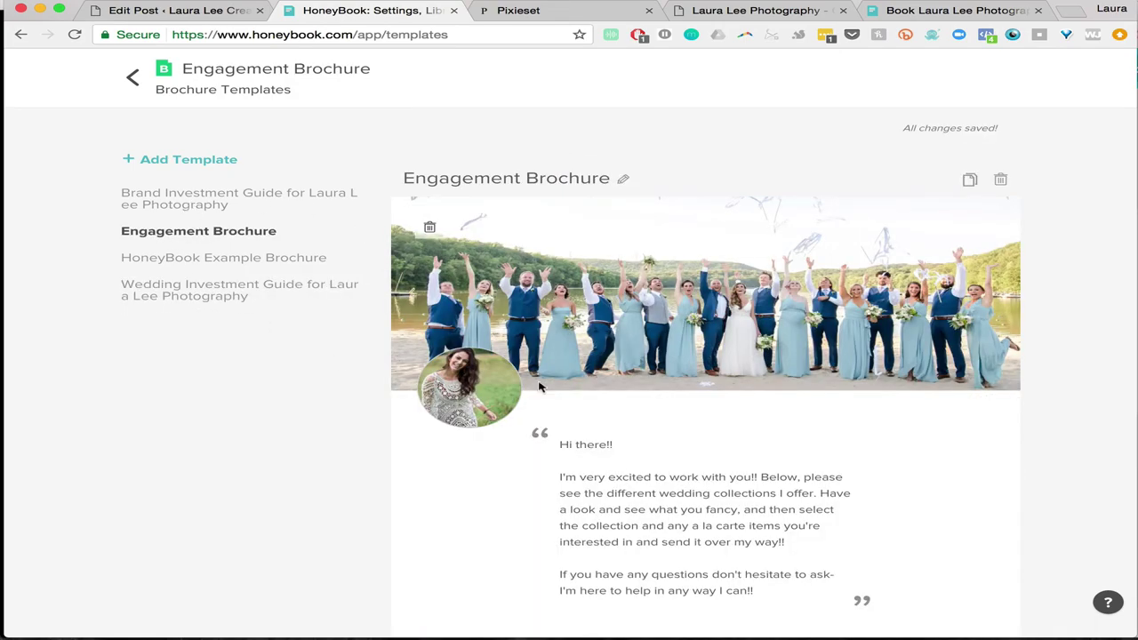
scroll(329, 253, "down", 20)
scroll(163, 209, "up", 20)
left_click(133, 83)
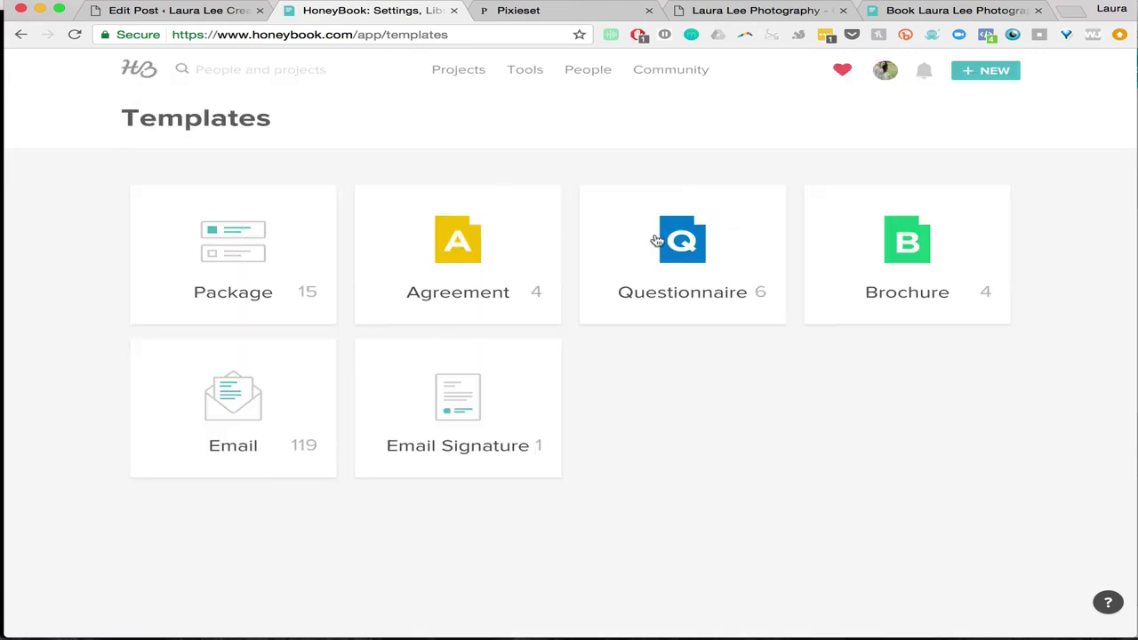
- Open the Questionnaire templates, look through the Wedding Day Questionnaire and return to the Templates overview
left_click(741, 259)
scroll(785, 373, "down", 6)
scroll(785, 373, "up", 6)
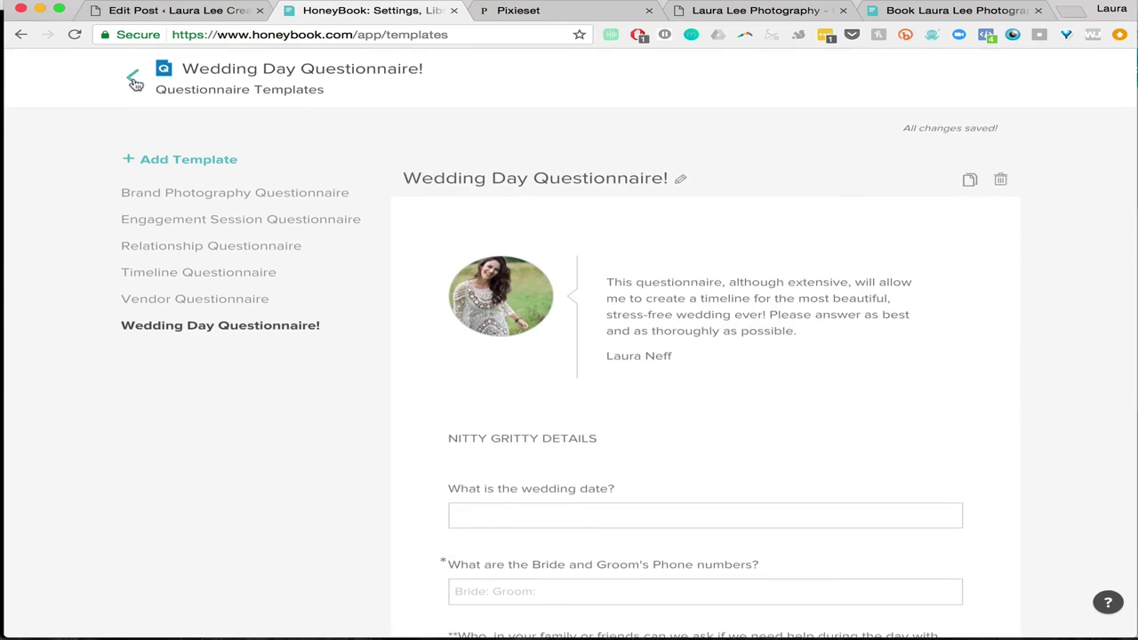
left_click(133, 81)
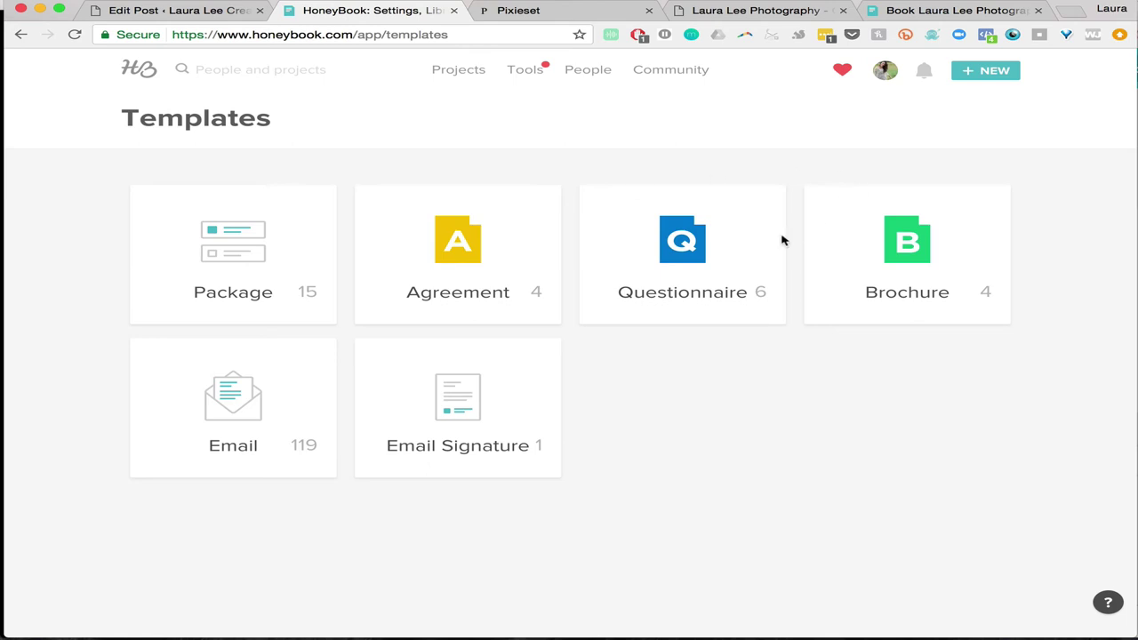
- Open the Agreement templates, look through the Wedding Contract and return to the Templates overview
left_click(507, 243)
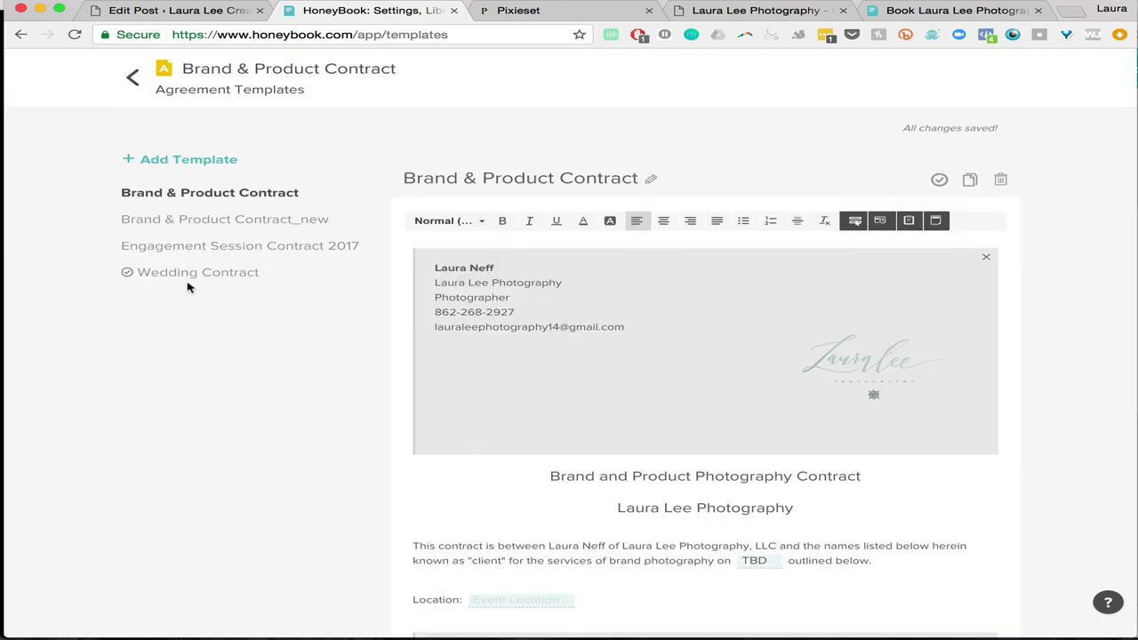
left_click(169, 274)
scroll(566, 487, "down", 5)
scroll(567, 488, "up", 5)
scroll(546, 471, "up", 2)
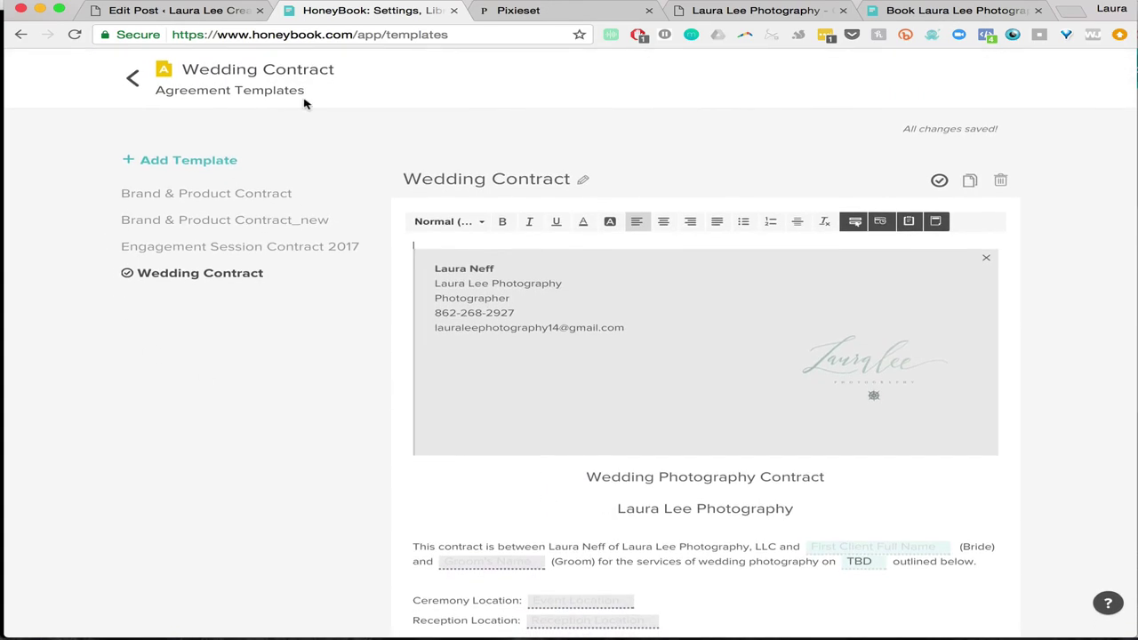
left_click(134, 78)
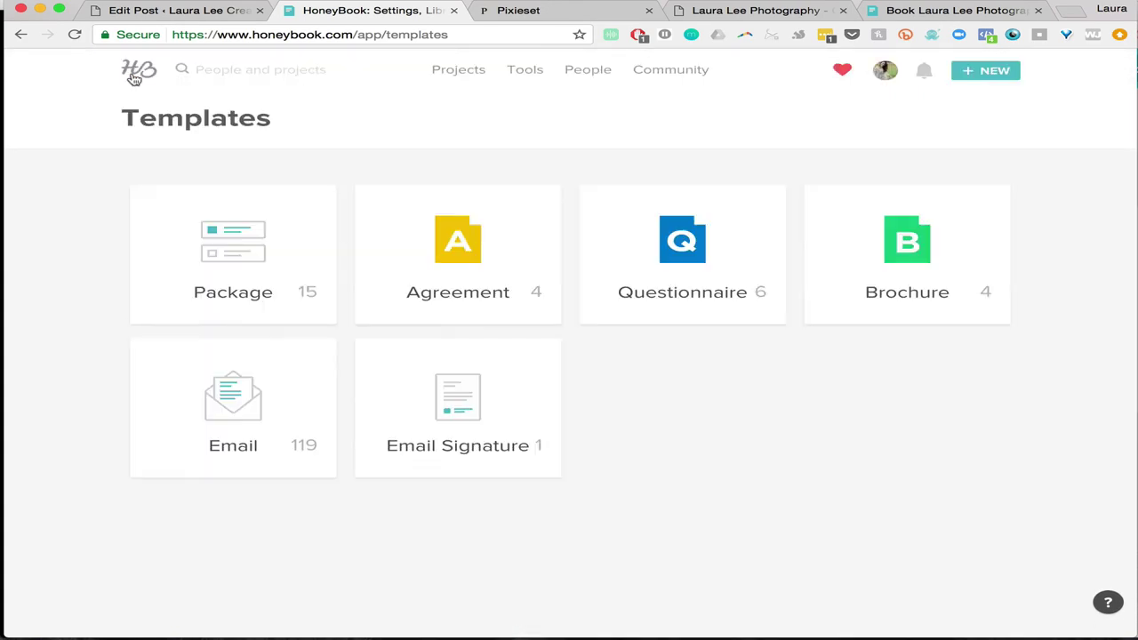
- Open Bookkeeping and review the outstanding payments and the Profit & Loss report, ending on Payments
left_click(531, 77)
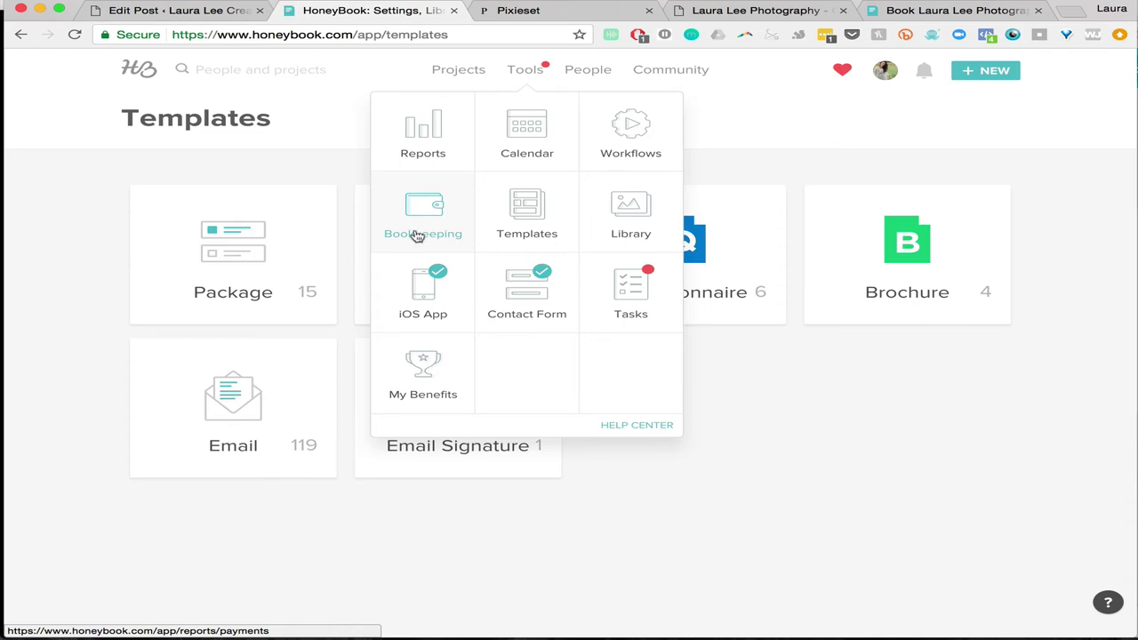
left_click(455, 216)
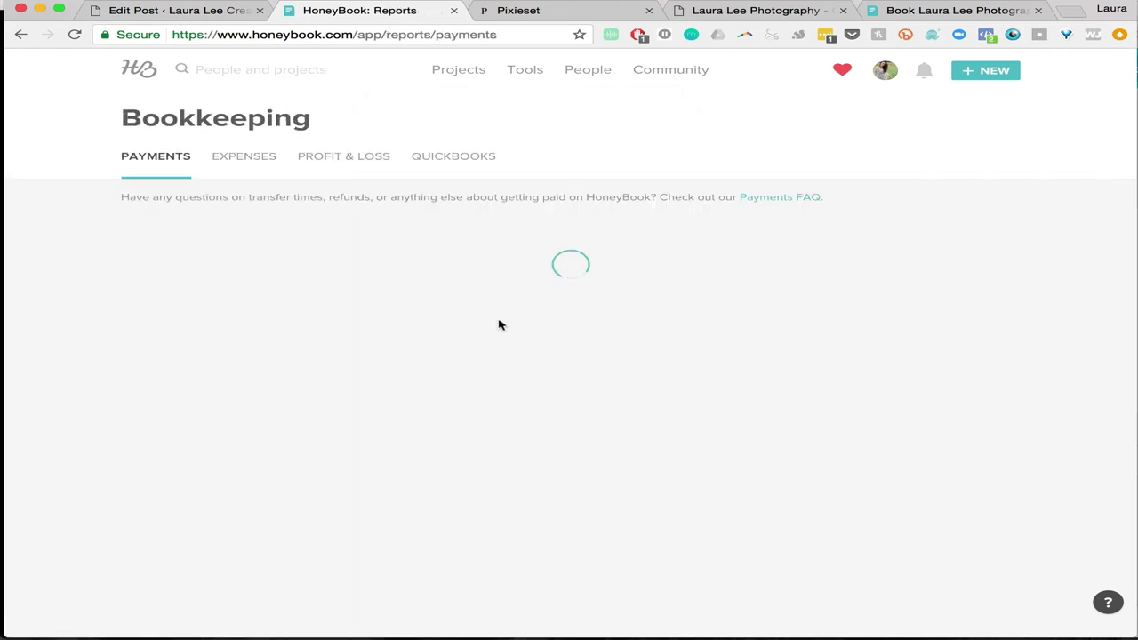
scroll(327, 407, "down", 6)
scroll(331, 409, "up", 6)
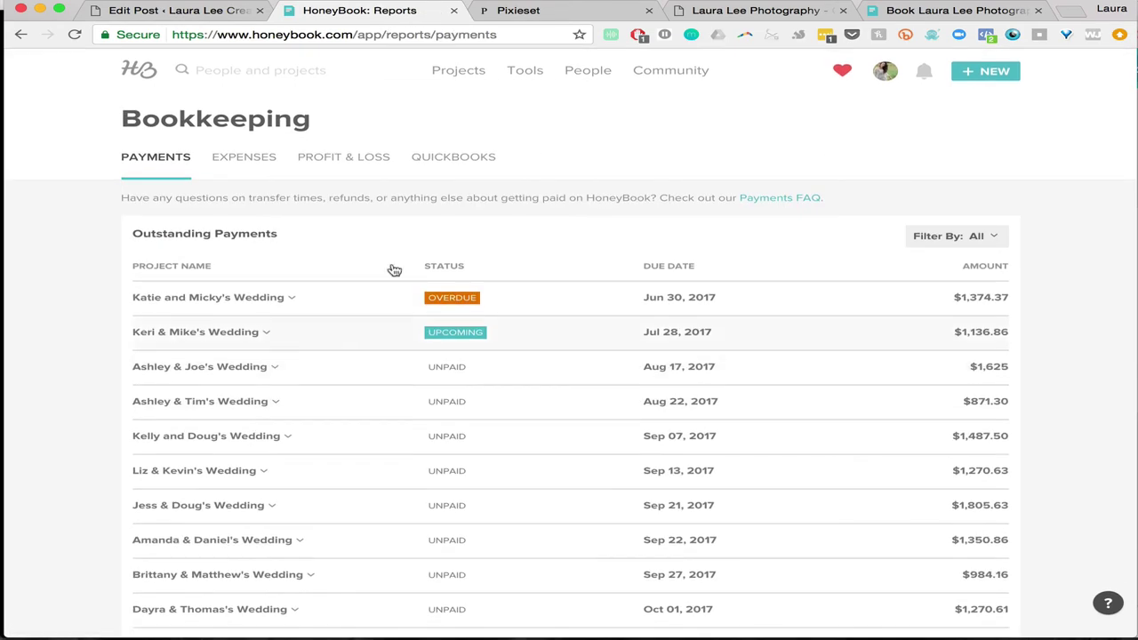
left_click(343, 156)
left_click(152, 156)
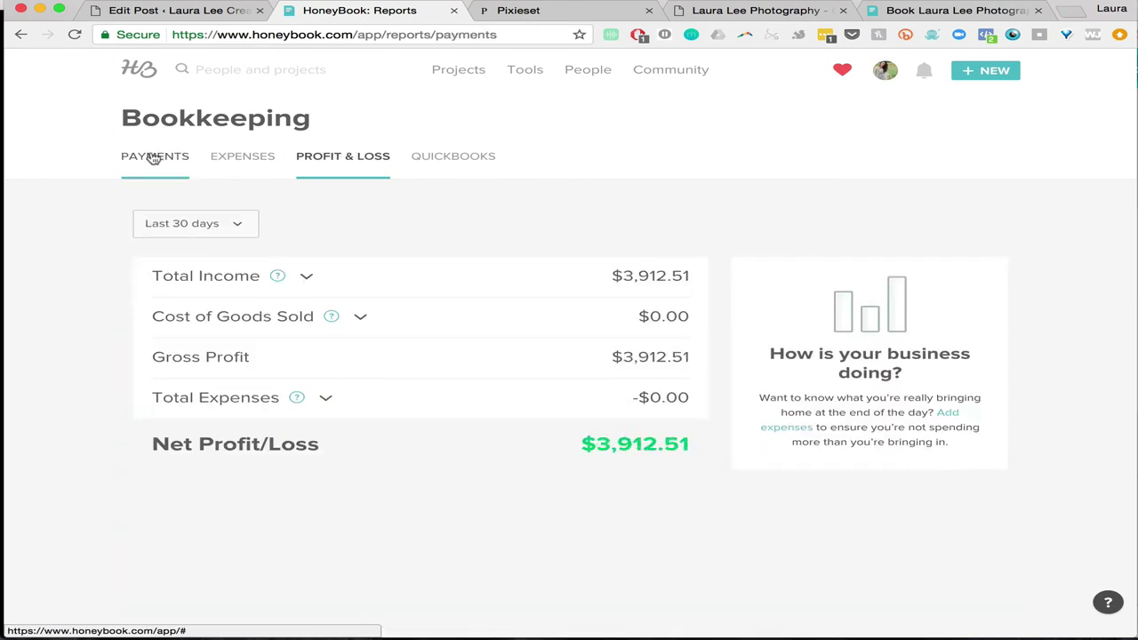
- Open the Calendar, browse the months from July to October 2017 and return to July
left_click(534, 79)
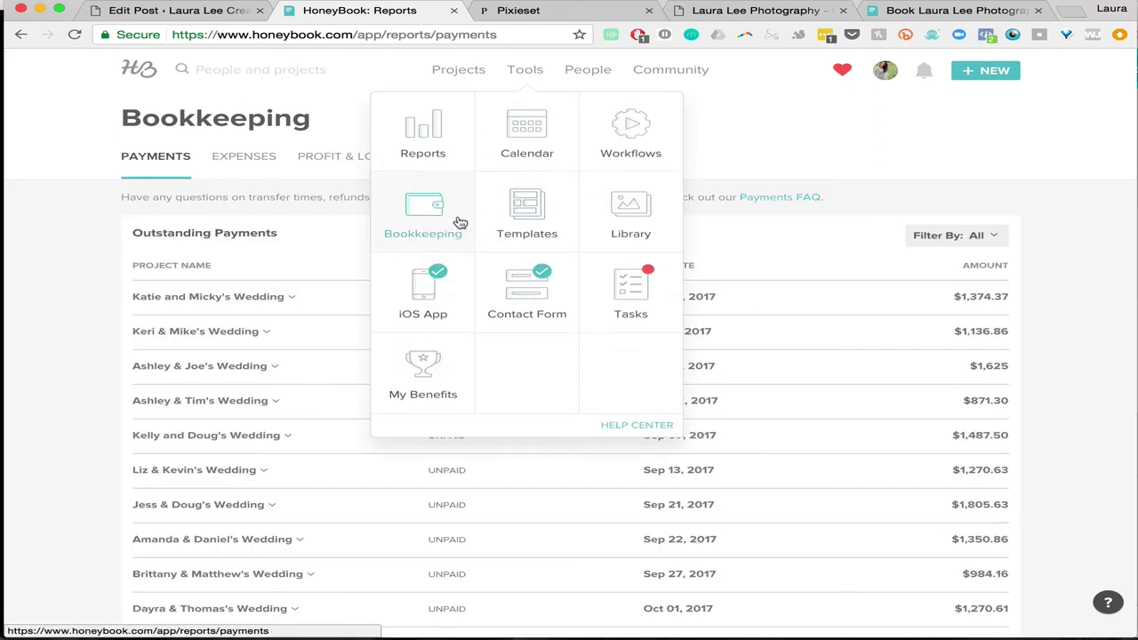
left_click(526, 124)
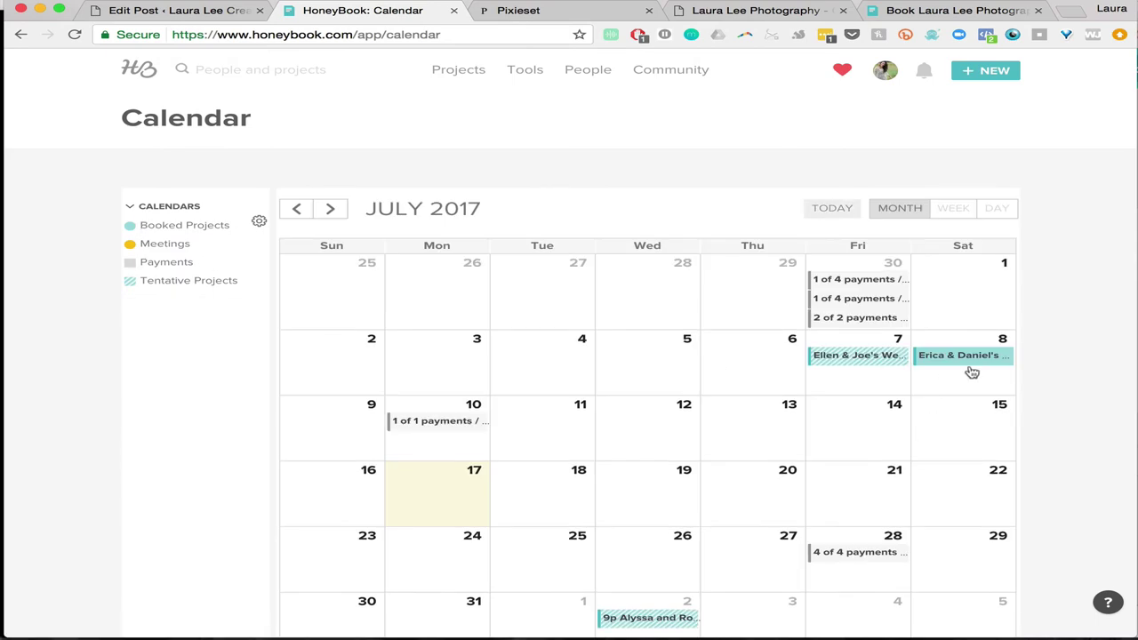
left_click(329, 209)
left_click(332, 210)
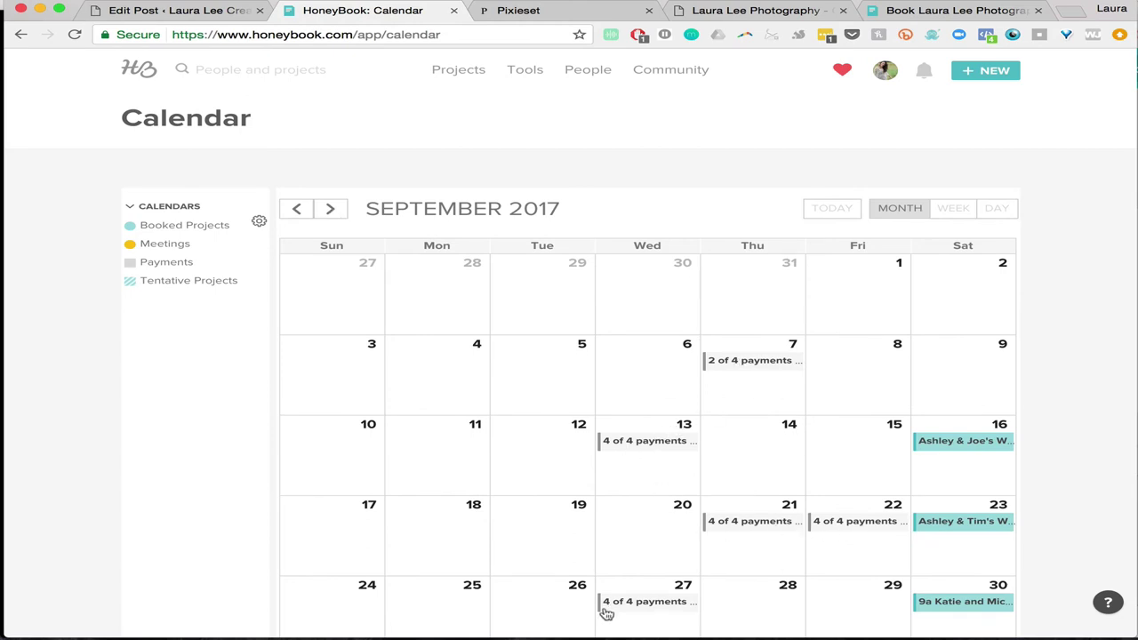
left_click(332, 209)
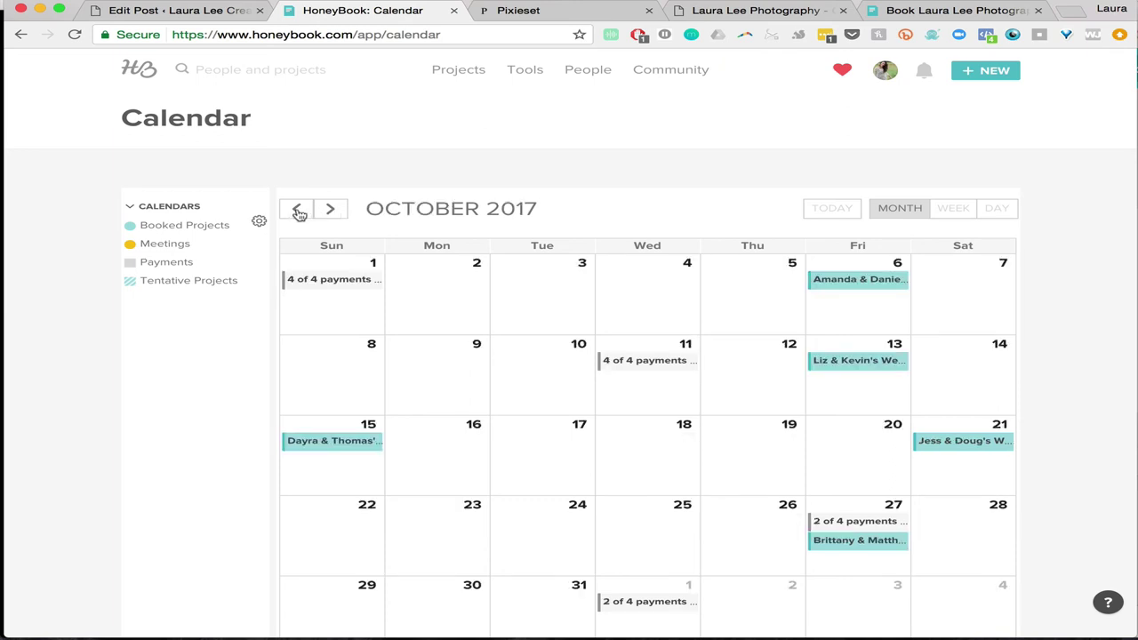
left_click(298, 210)
left_click(297, 209)
left_click(298, 210)
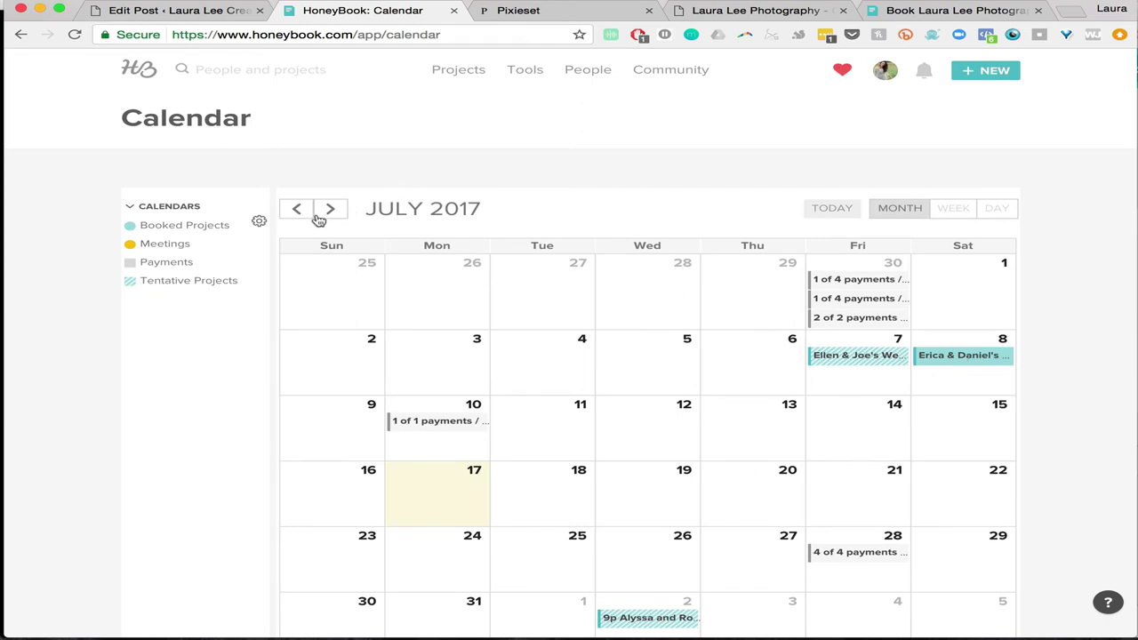
left_click(525, 71)
mouse_move(538, 73)
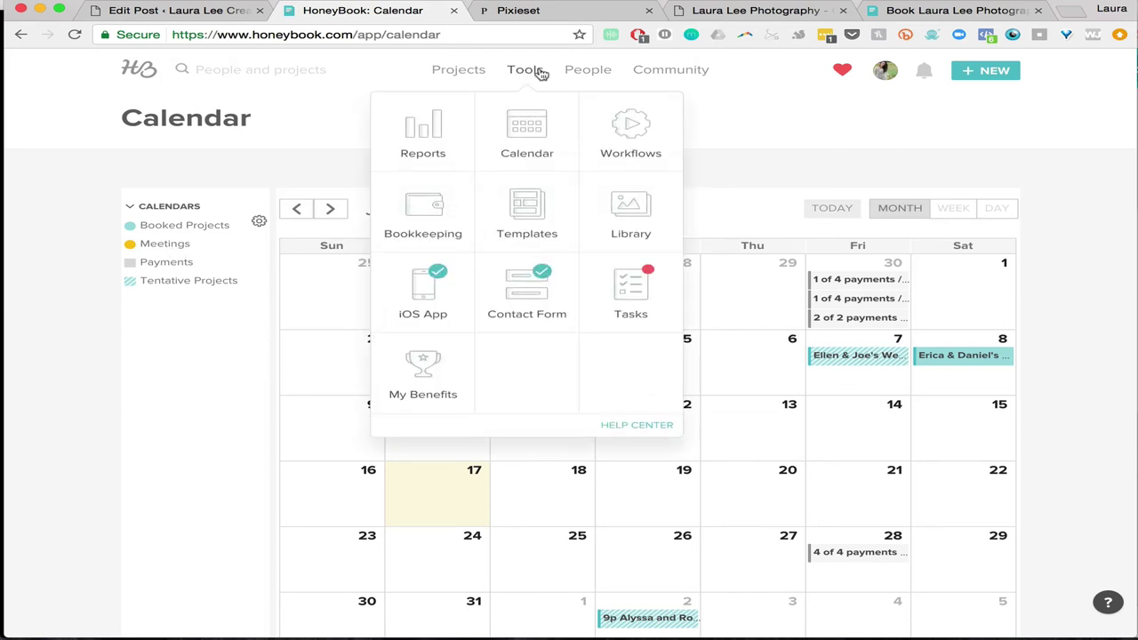
left_click(456, 72)
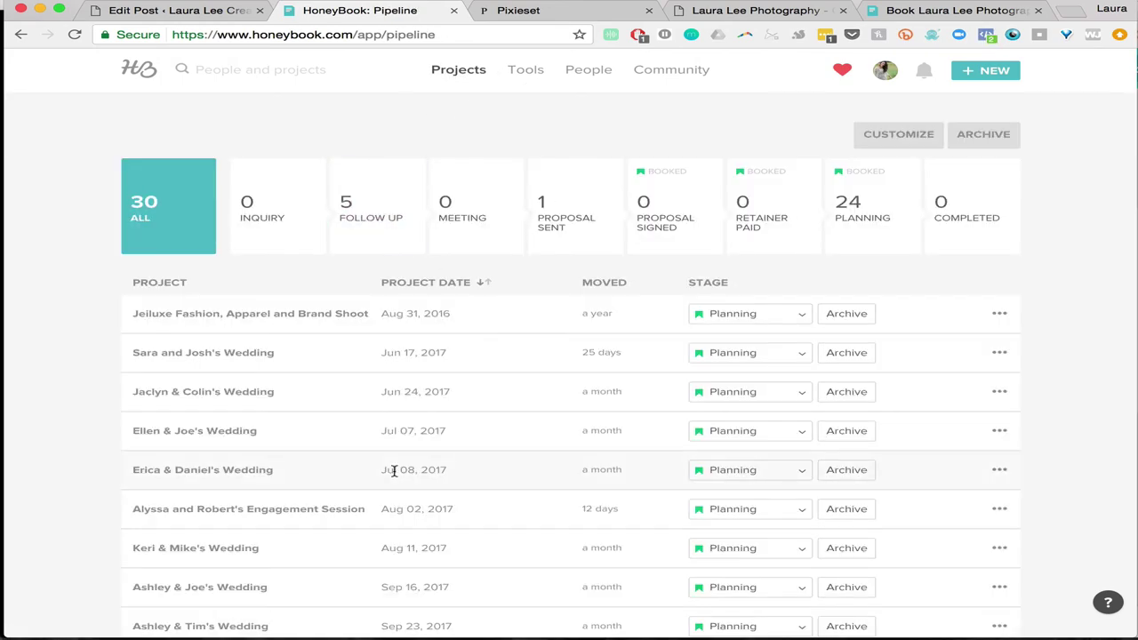
scroll(393, 469, "down", 2)
scroll(148, 522, "down", 15)
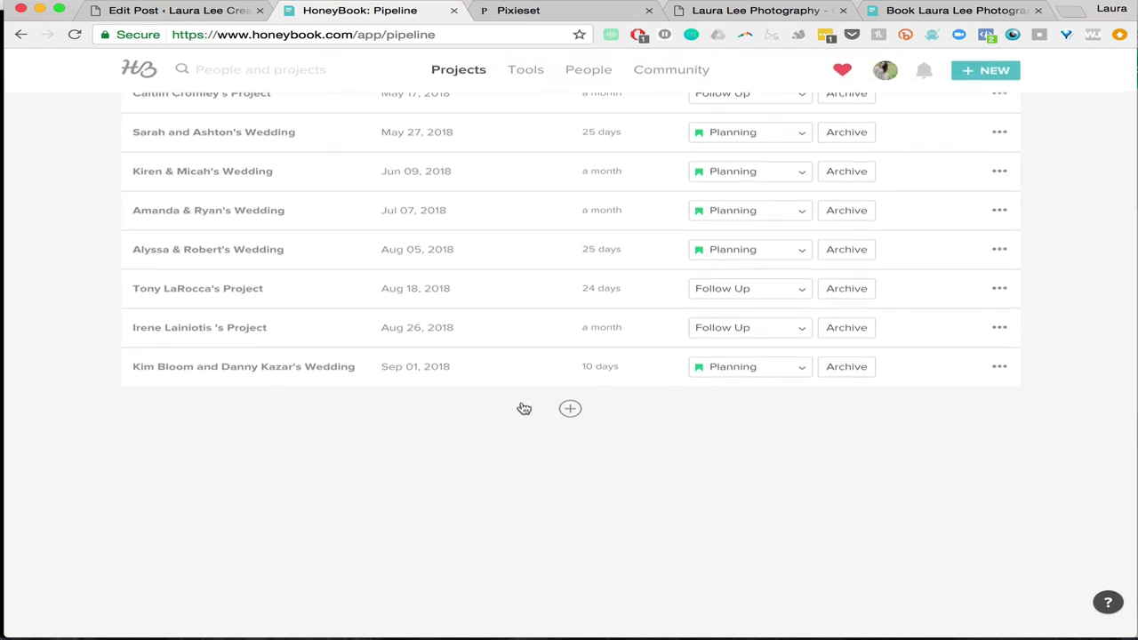
left_click(569, 408)
scroll(293, 475, "down", 1)
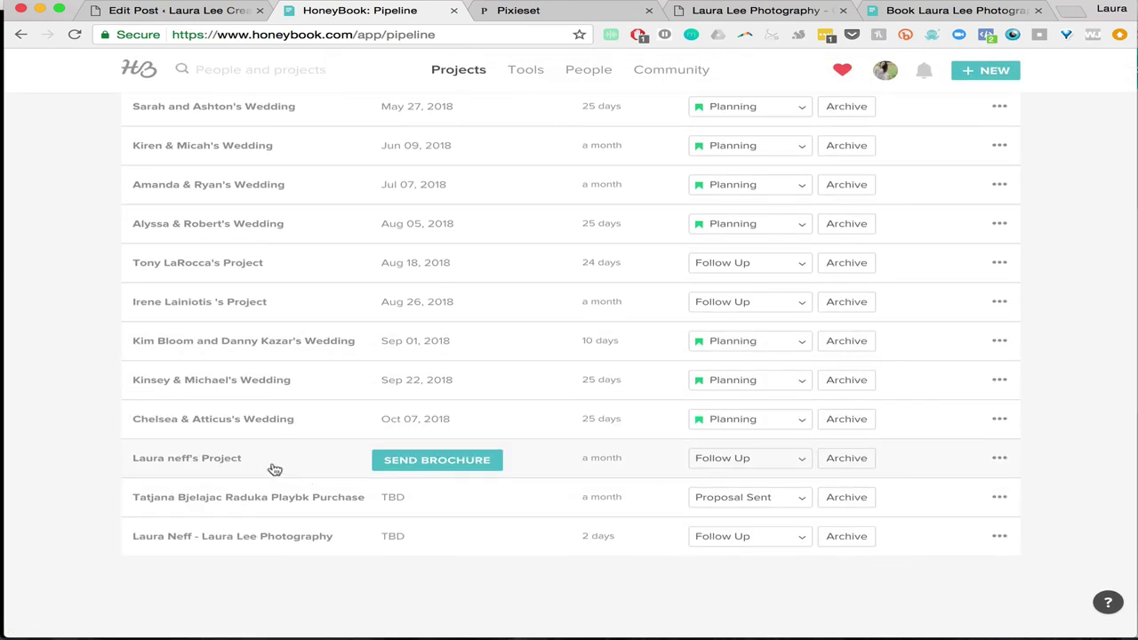
left_click(255, 542)
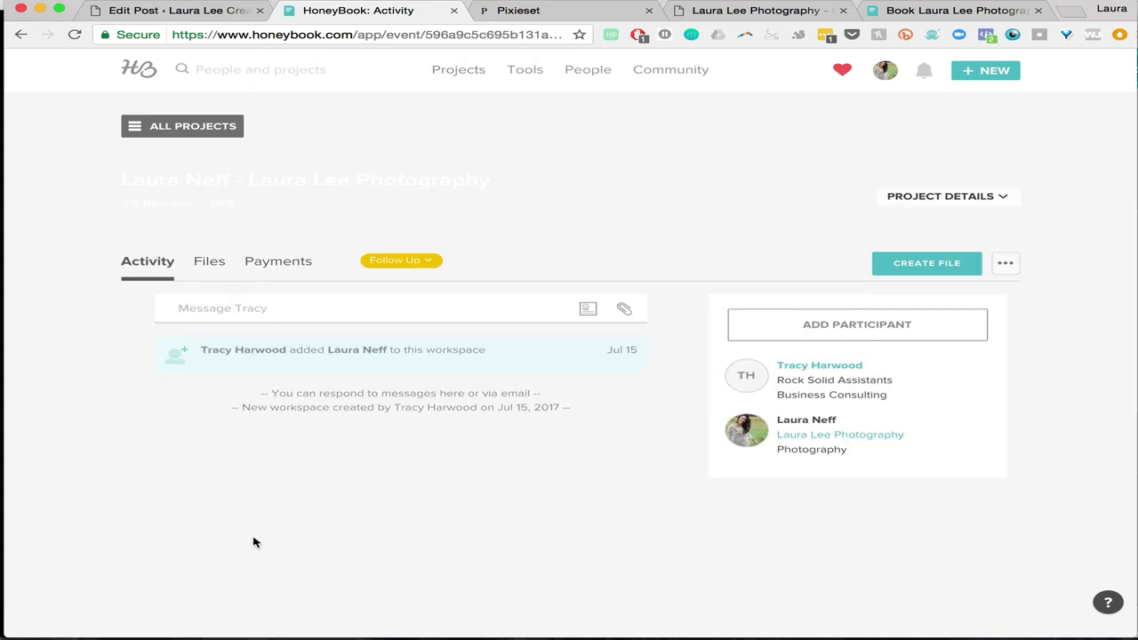
- In the project's files, show all file types and create a proposal based on the previous one sent on Jun 22
left_click(211, 264)
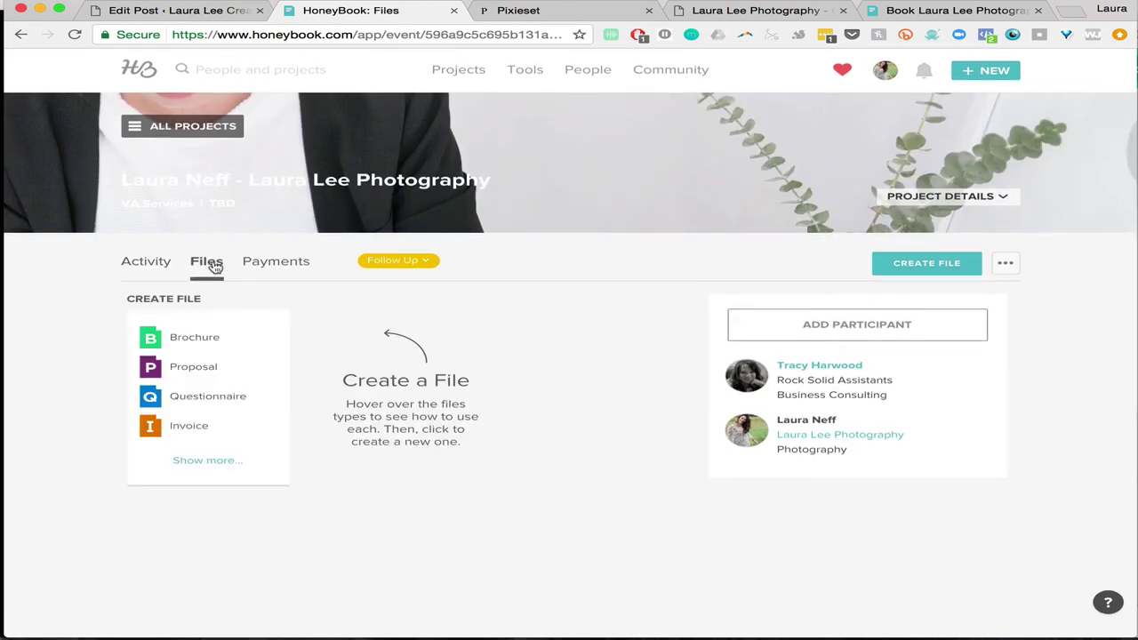
mouse_move(201, 339)
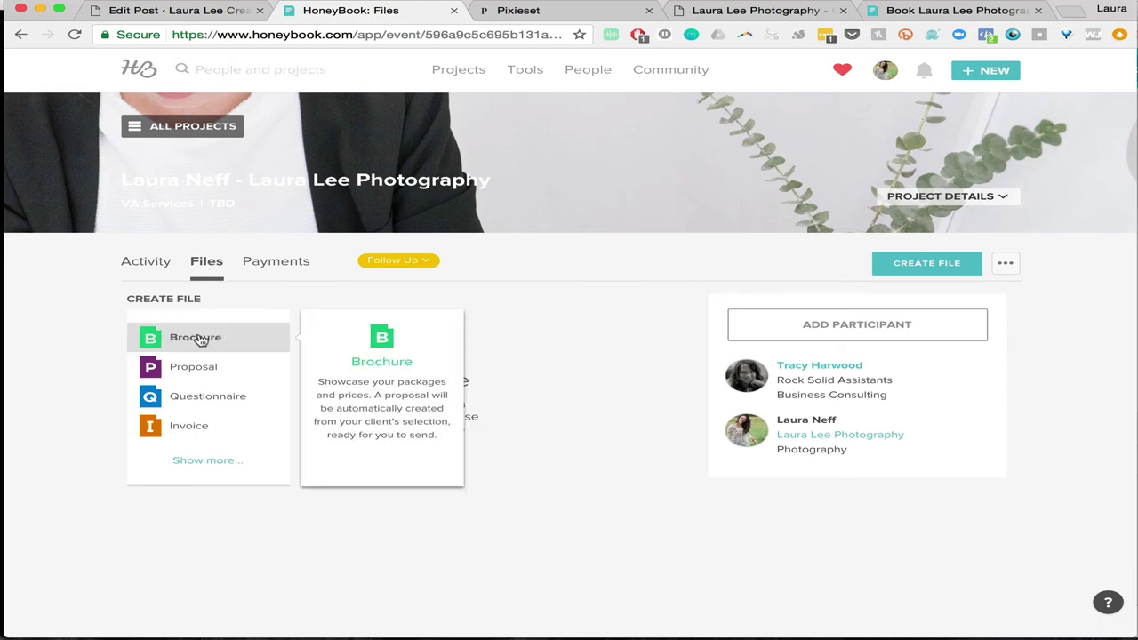
left_click(213, 462)
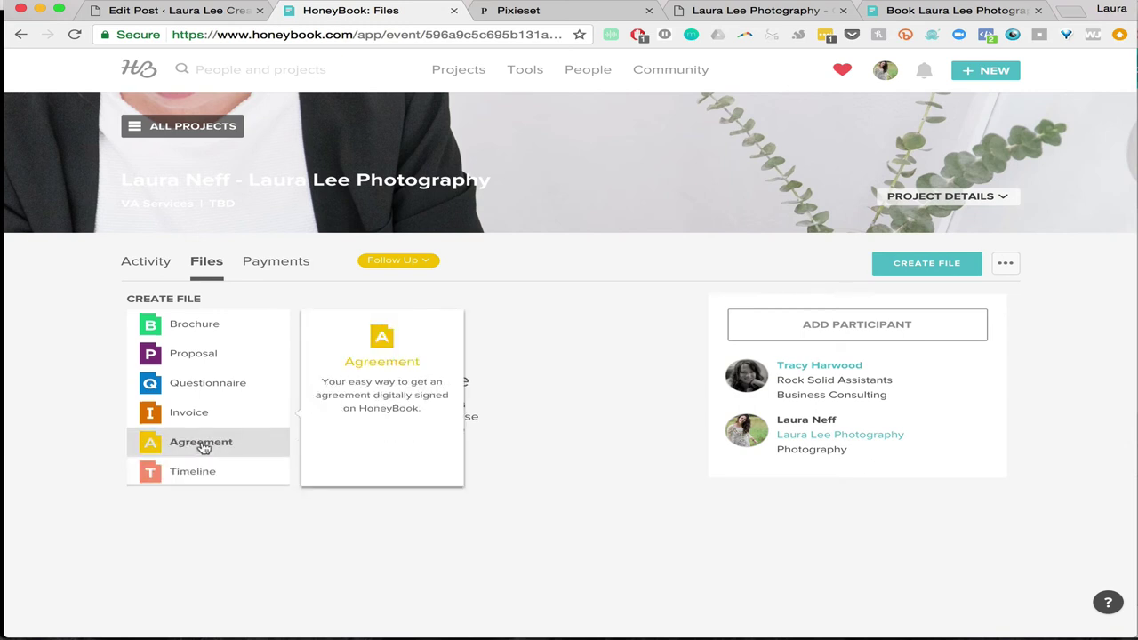
left_click(195, 354)
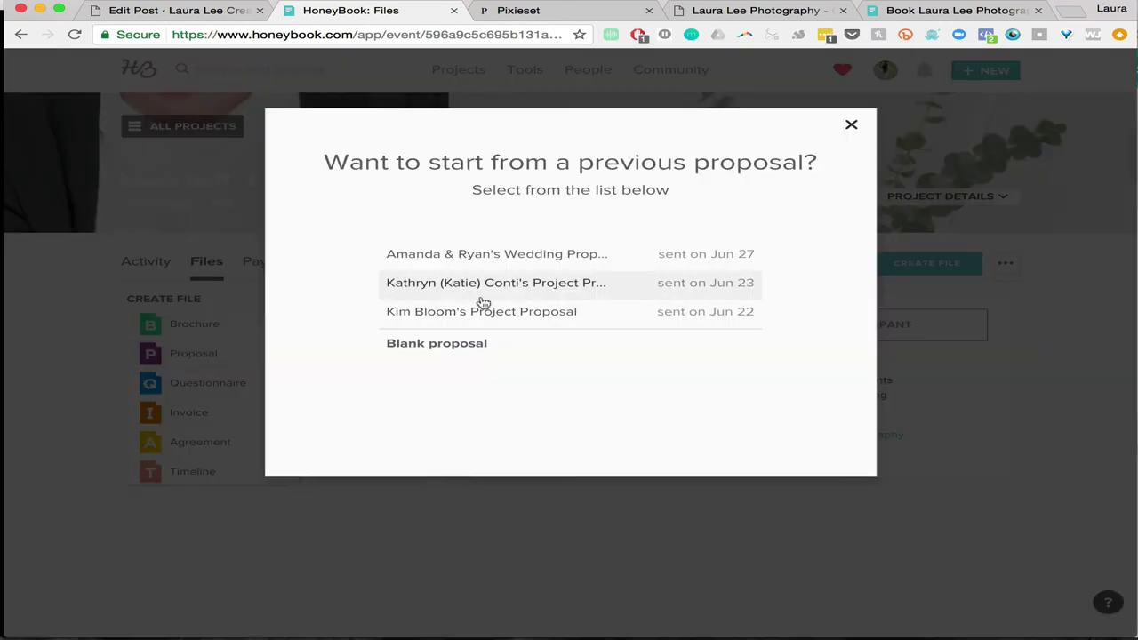
left_click(427, 313)
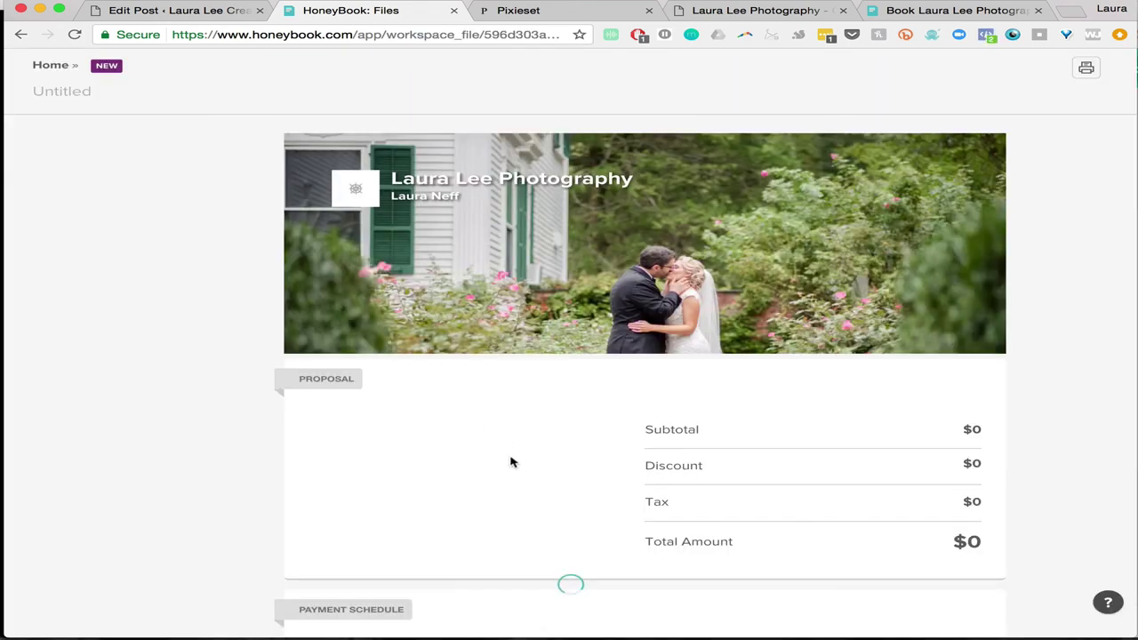
- Review the new proposal's Wedding Collection 2 package, its additional items and totals, and the payment schedule
scroll(512, 462, "down", 10)
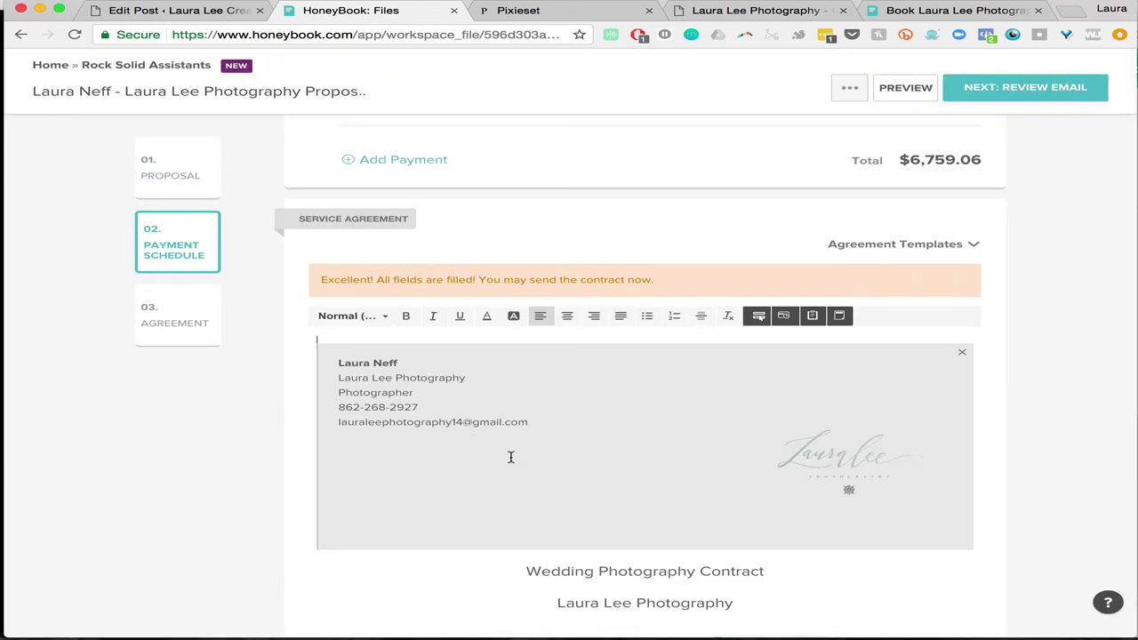
left_click(180, 171)
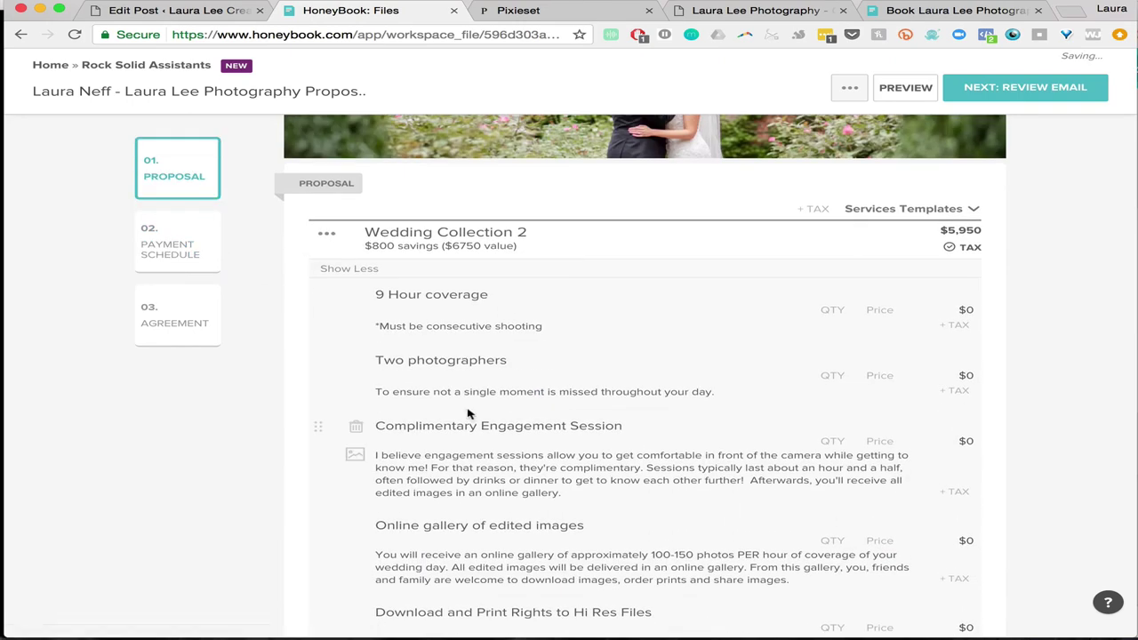
scroll(523, 447, "down", 2)
scroll(522, 447, "up", 3)
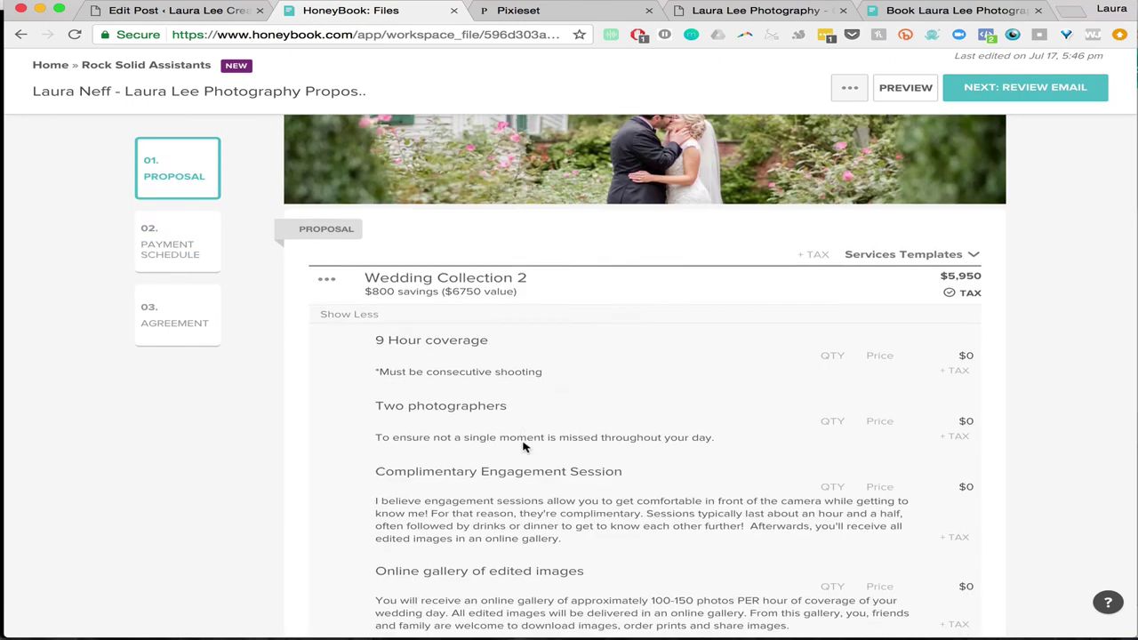
scroll(523, 447, "down", 5)
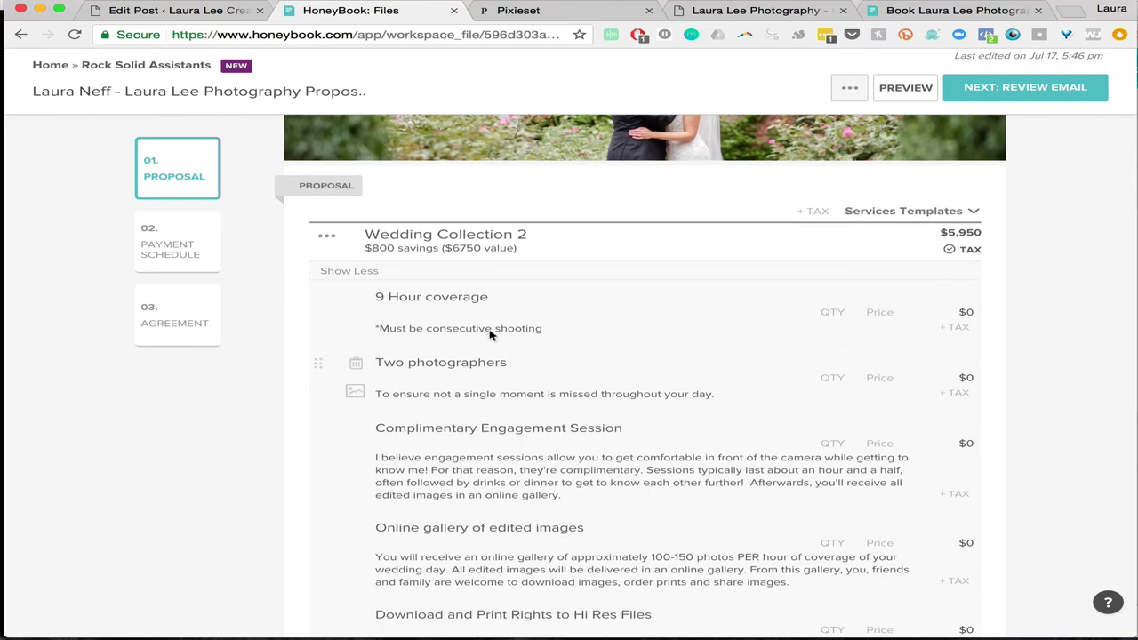
scroll(555, 466, "down", 4)
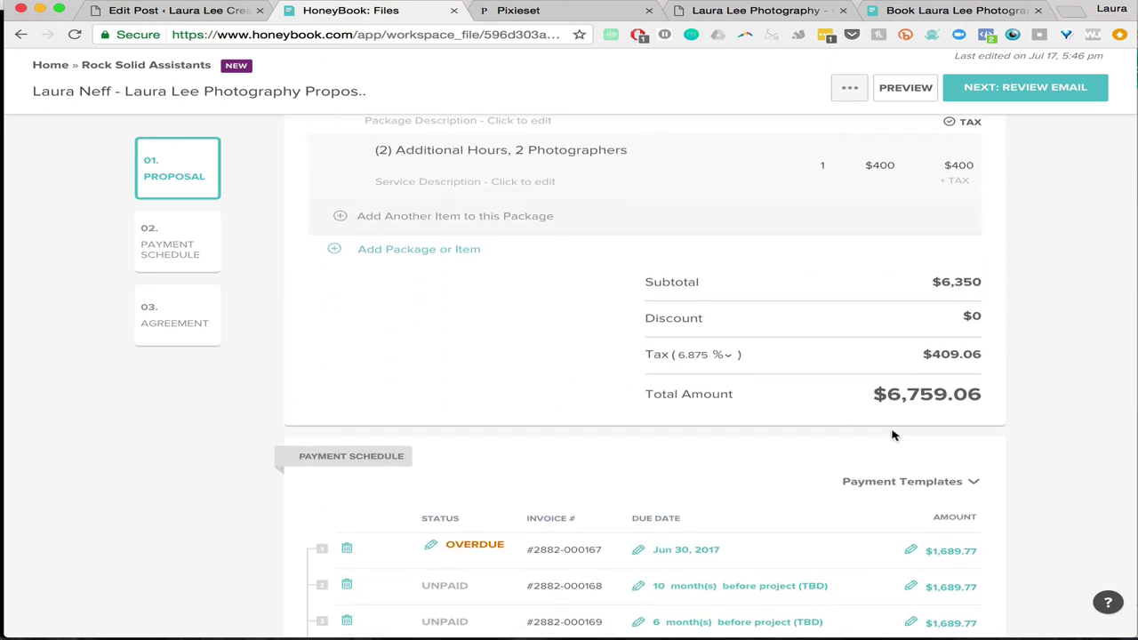
scroll(894, 435, "down", 3)
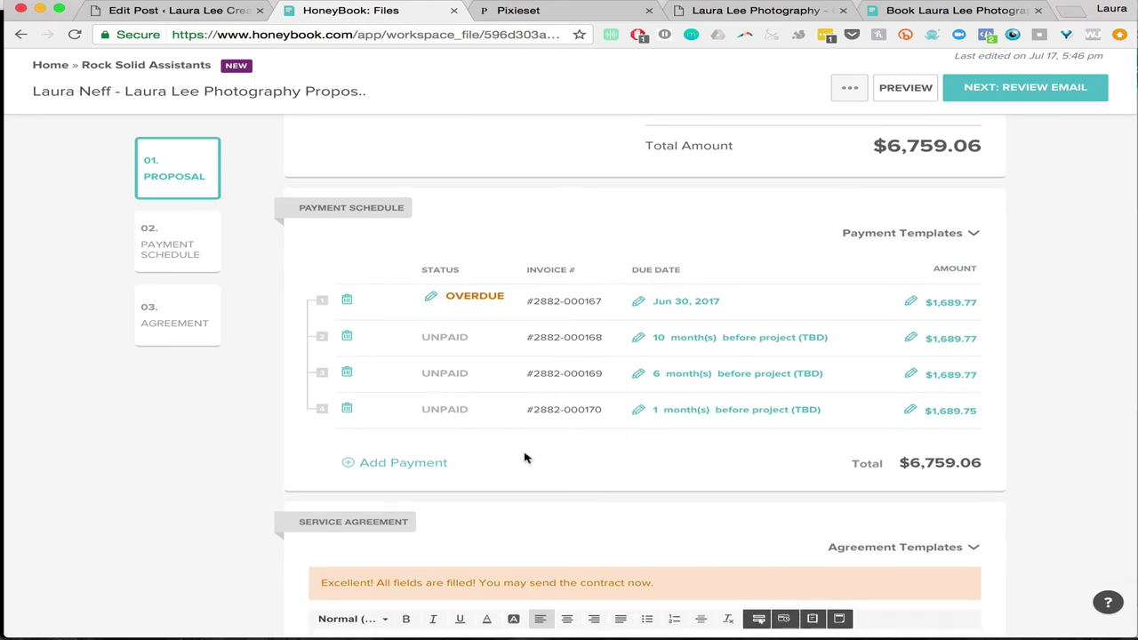
- Open the second payment's due date settings and view the available date options without choosing another one
left_click(639, 341)
left_click(433, 384)
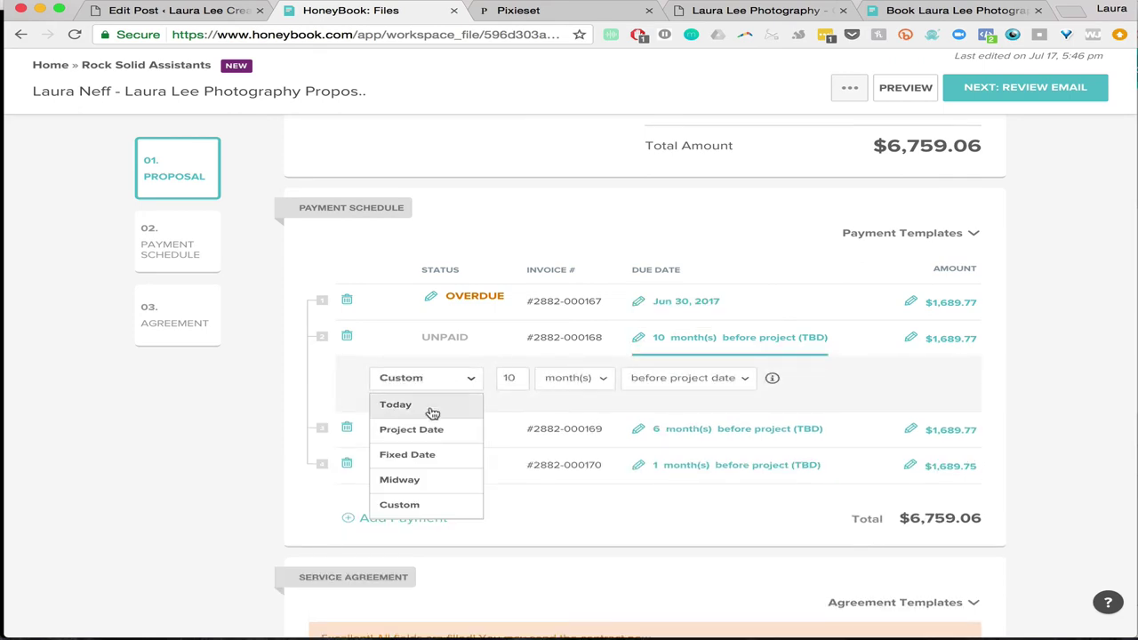
left_click(213, 490)
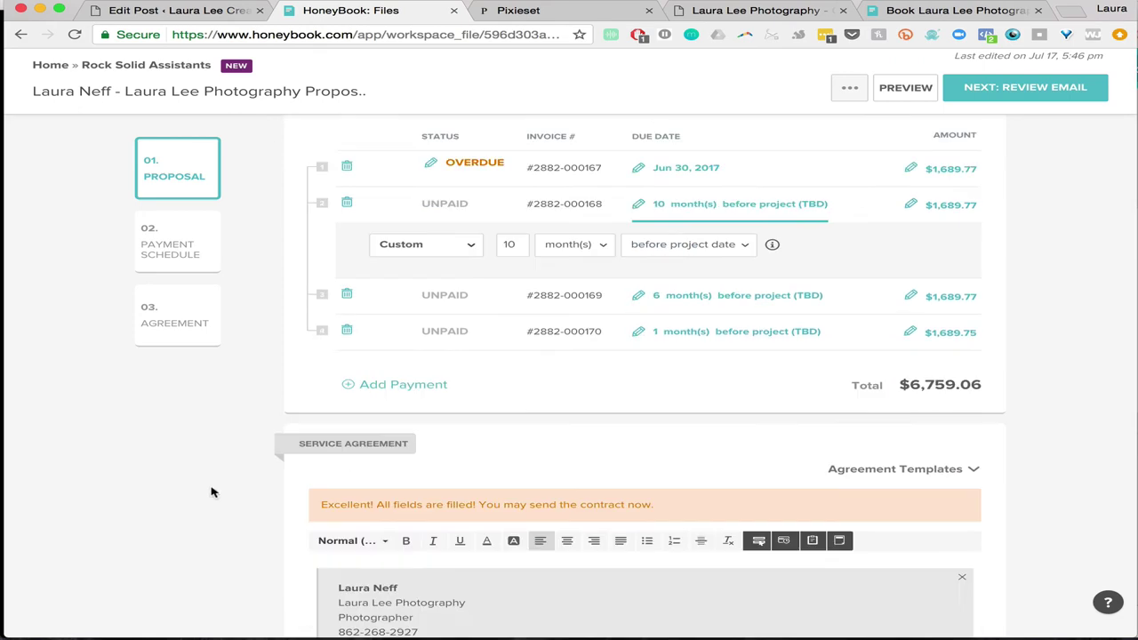
- Review the service agreement from the contract header through the clauses and signature lines, then return to the start of the proposal
scroll(212, 492, "down", 5)
scroll(558, 539, "down", 1)
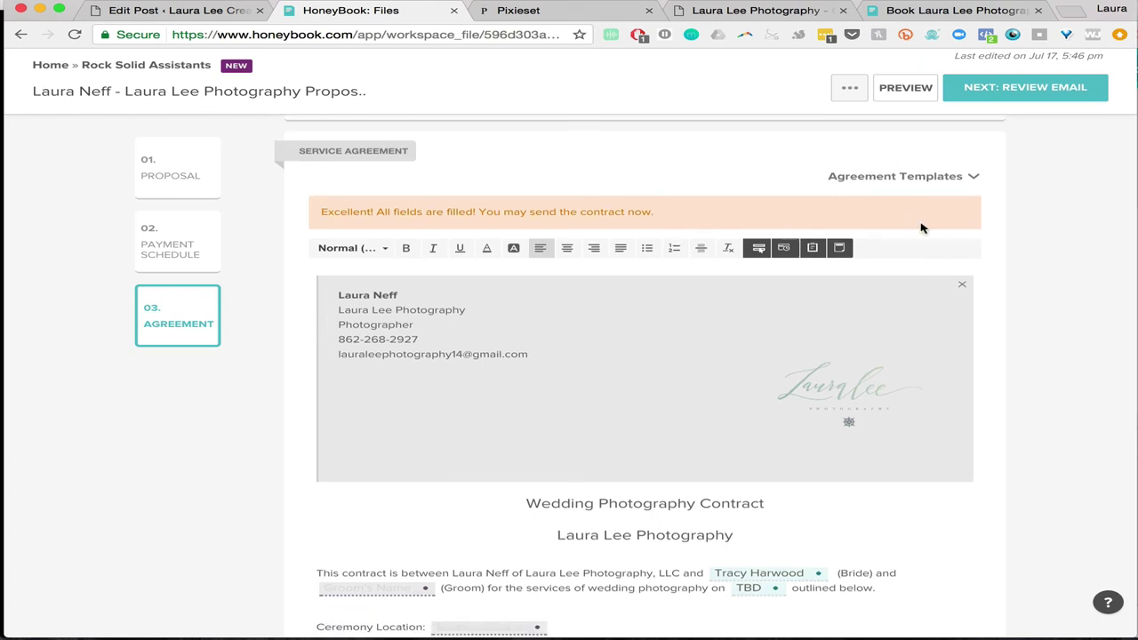
scroll(579, 554, "down", 5)
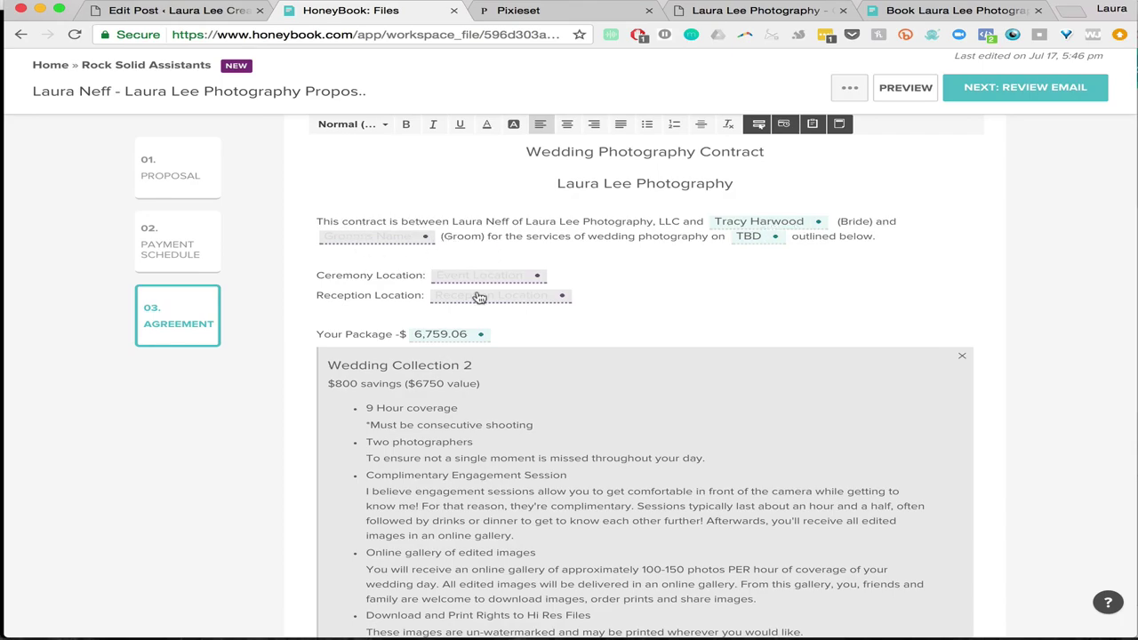
scroll(478, 297, "down", 20)
scroll(478, 297, "down", 10)
scroll(476, 297, "up", 8)
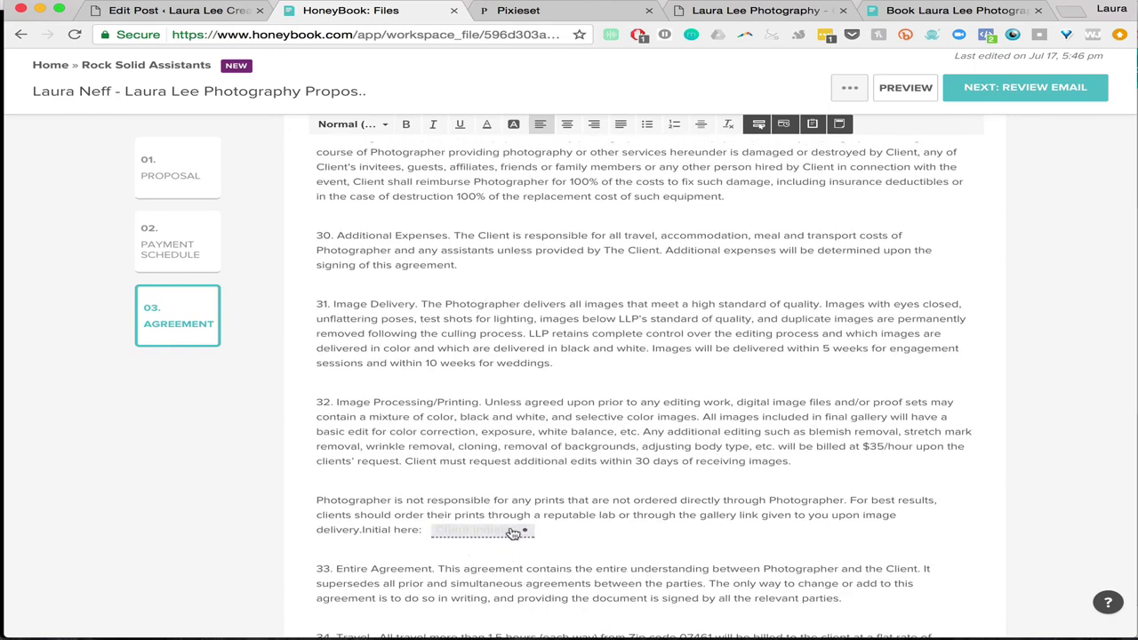
scroll(513, 531, "down", 10)
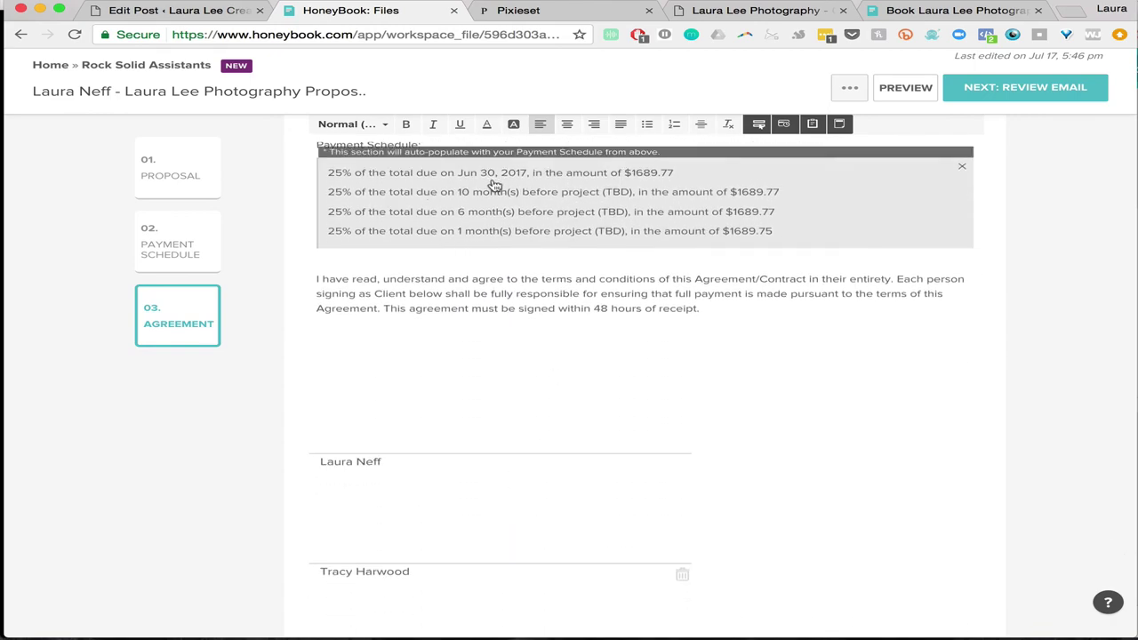
scroll(379, 472, "up", 2)
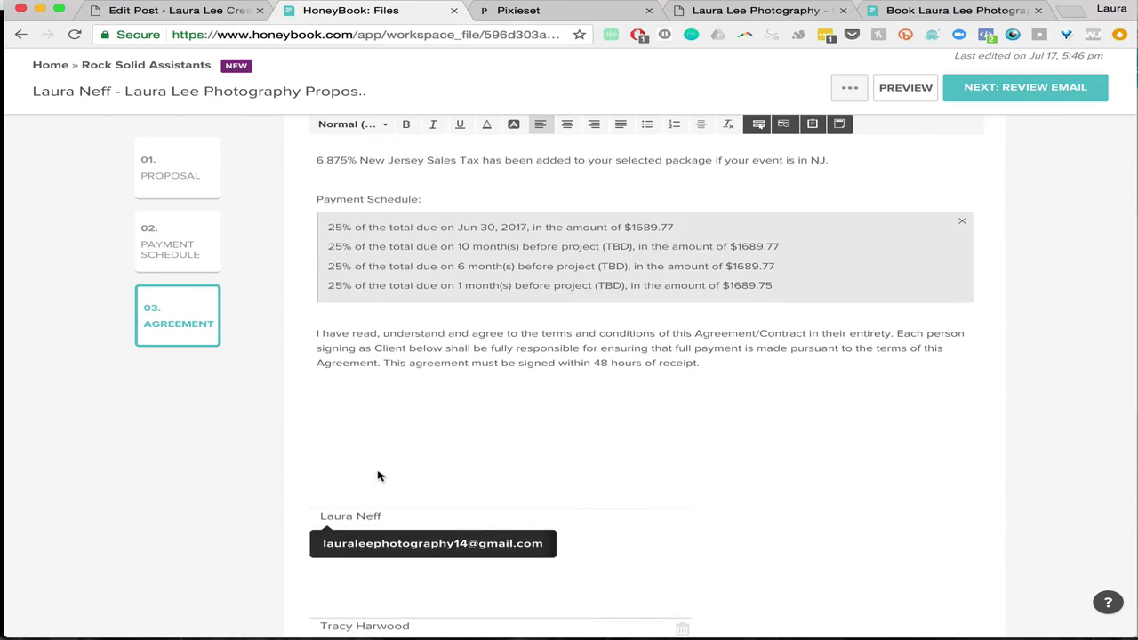
scroll(399, 528, "down", 5)
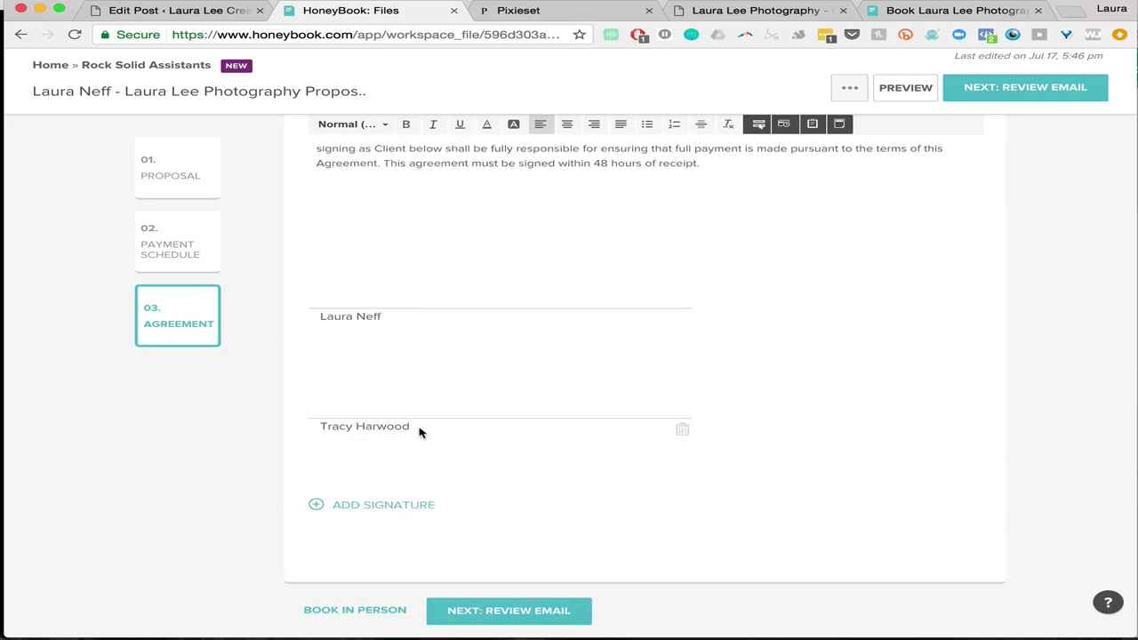
scroll(418, 435, "up", 15)
scroll(431, 408, "up", 20)
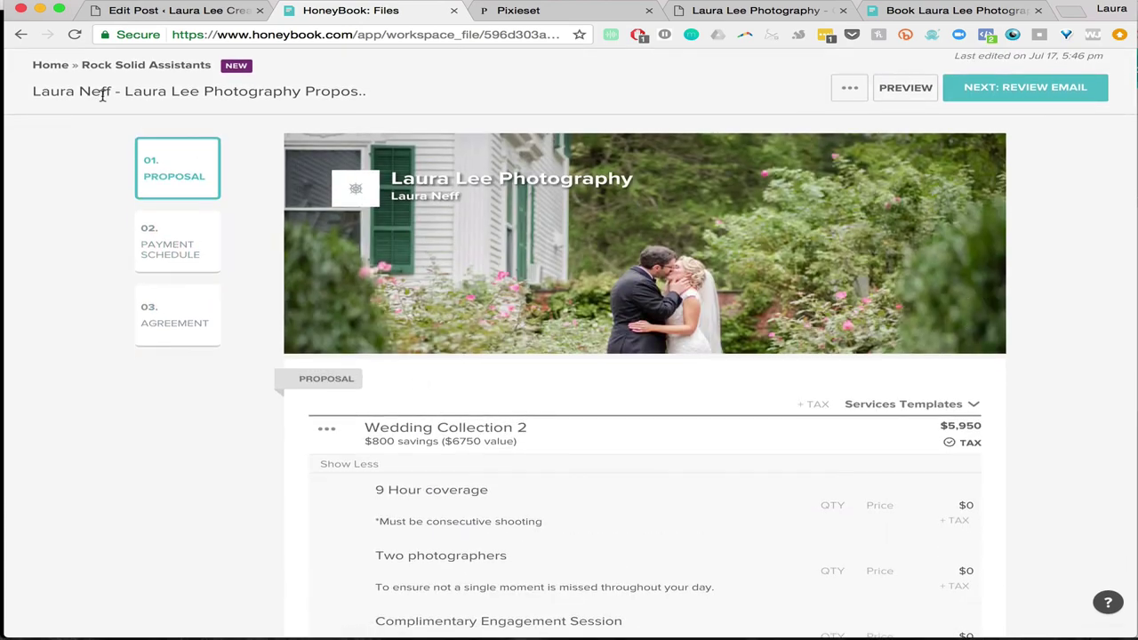
- Return to the project pipeline, open the Follow Up project dated Dec 12, 2018 and show its files
left_click(53, 67)
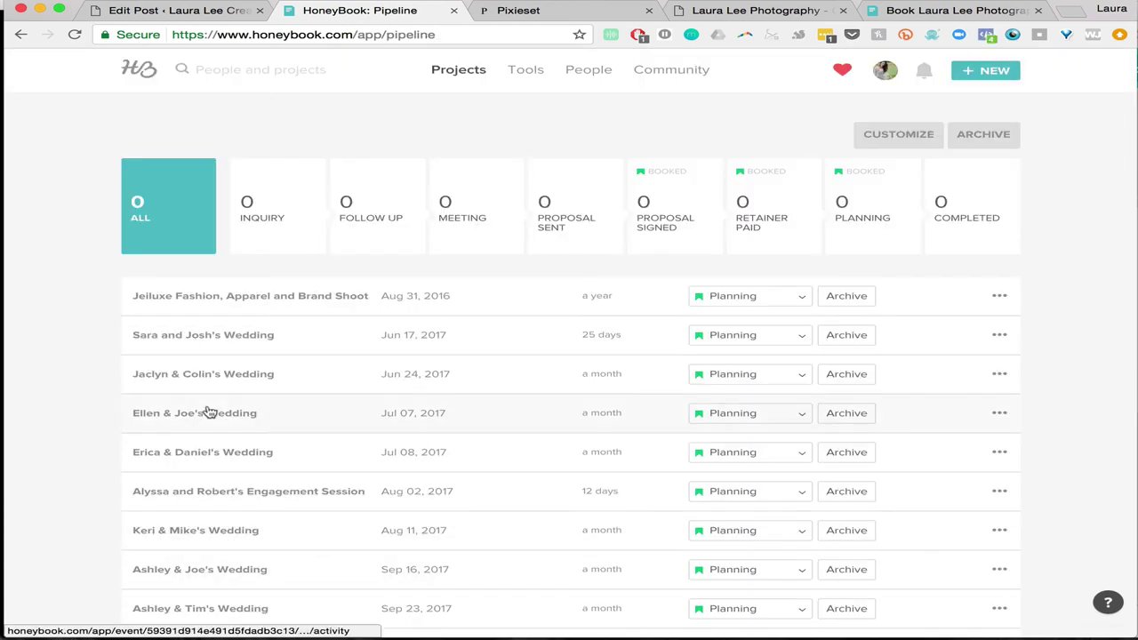
scroll(213, 410, "down", 15)
left_click(226, 290)
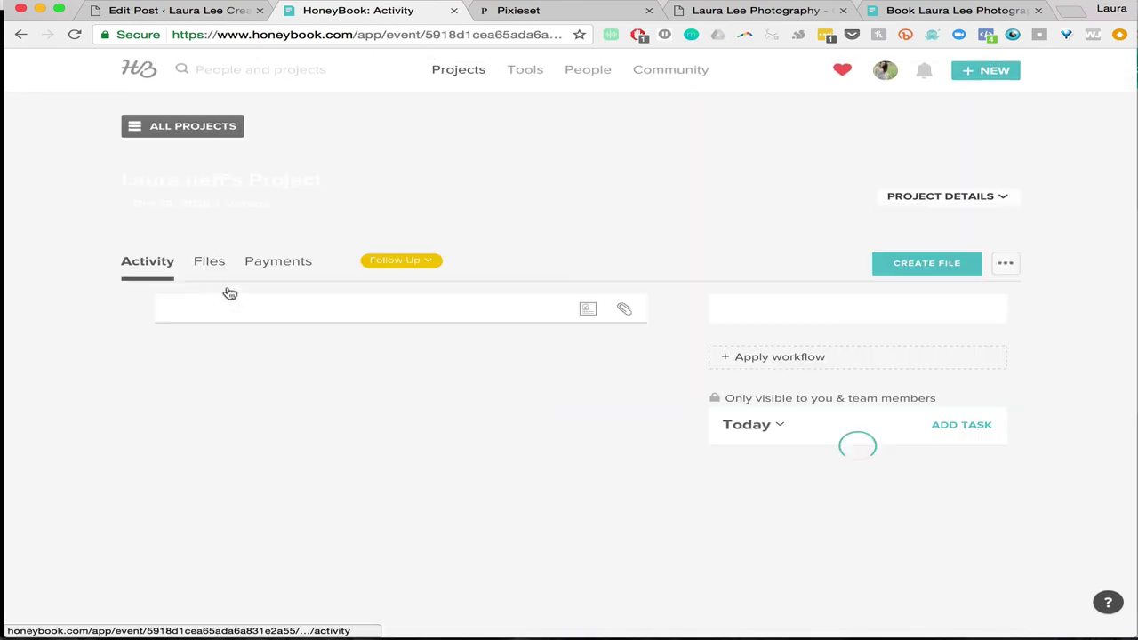
left_click(211, 263)
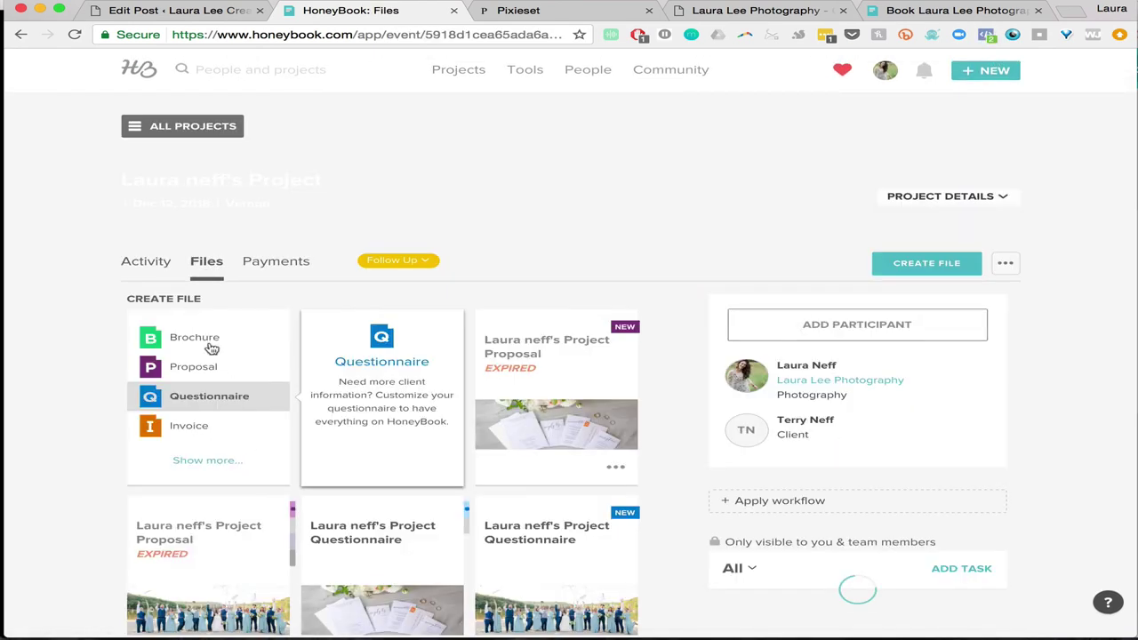
- Create a brochure in the project and load the saved template with Wedding Collections 1 to 3, confirming the replacement
left_click(197, 339)
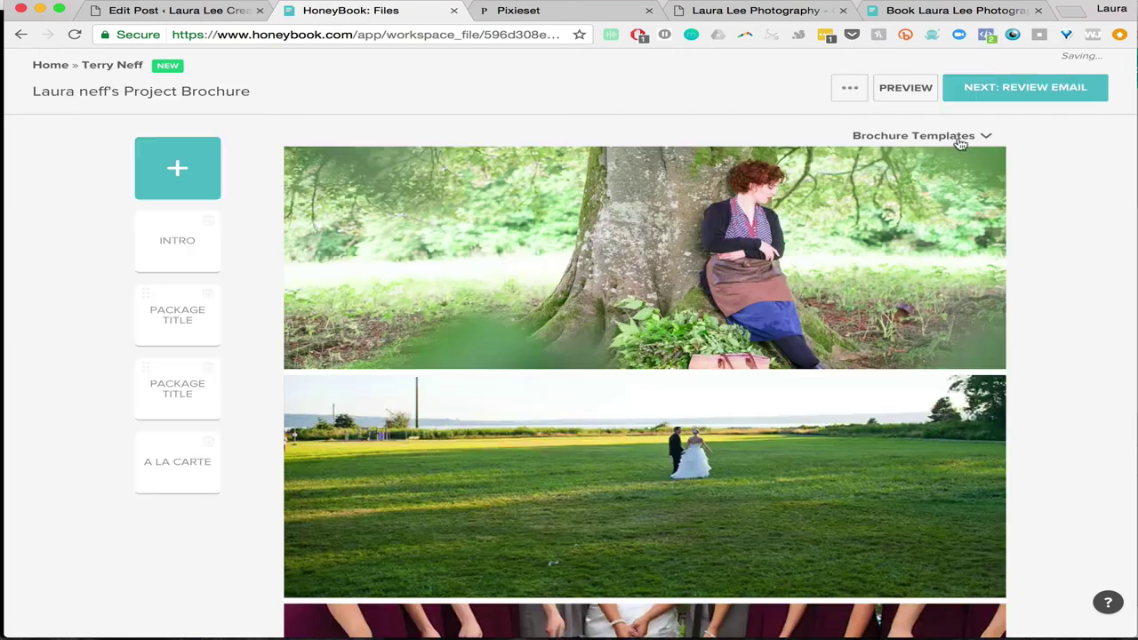
left_click(960, 142)
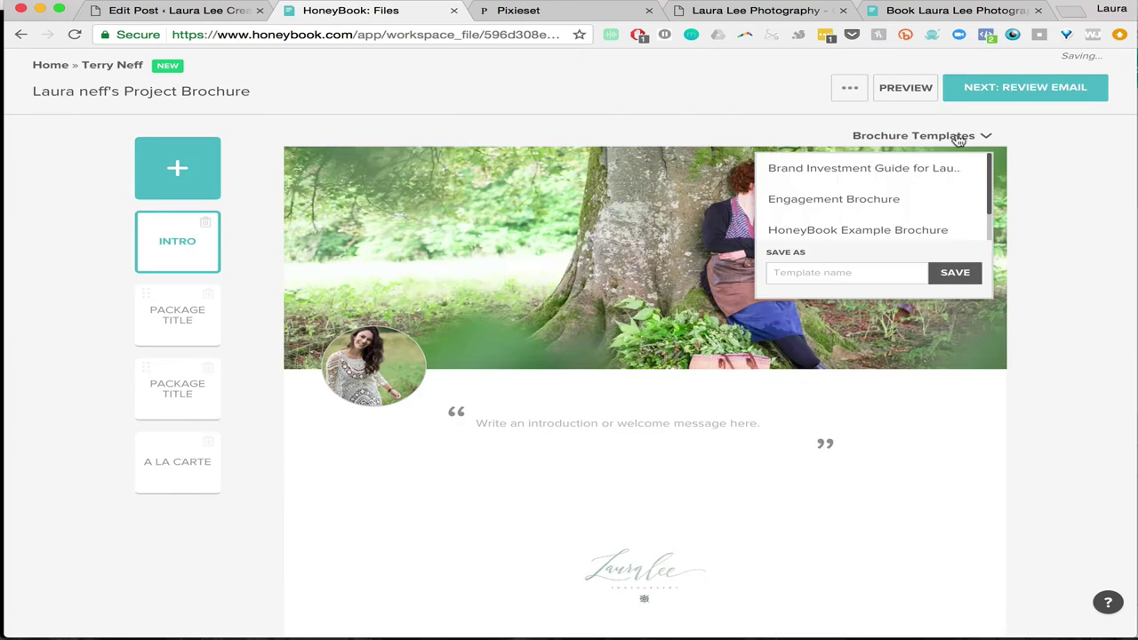
scroll(797, 228, "down", 2)
left_click(807, 197)
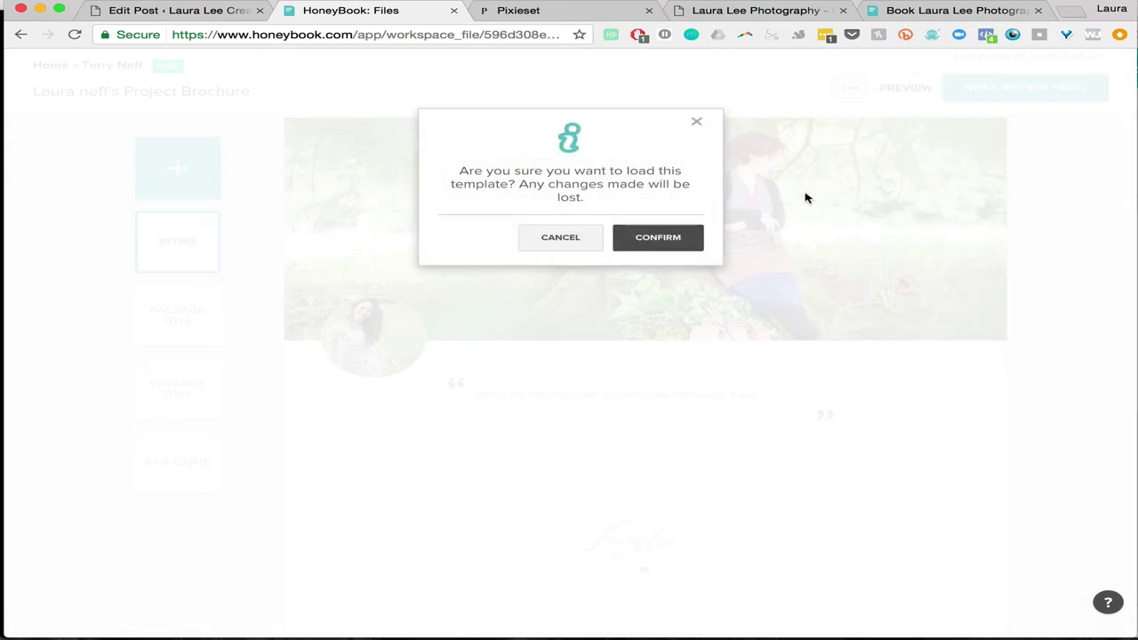
left_click(658, 237)
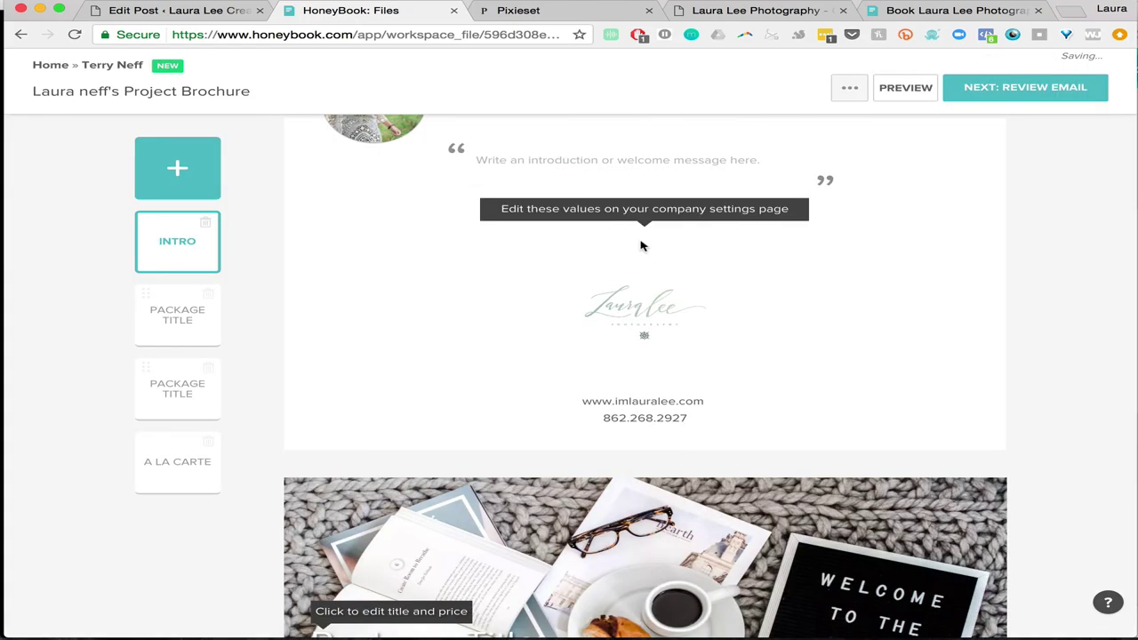
- Review the brochure from the intro through the wedding collections to the a la carte items
scroll(643, 246, "down", 10)
scroll(640, 241, "up", 1)
scroll(640, 241, "down", 10)
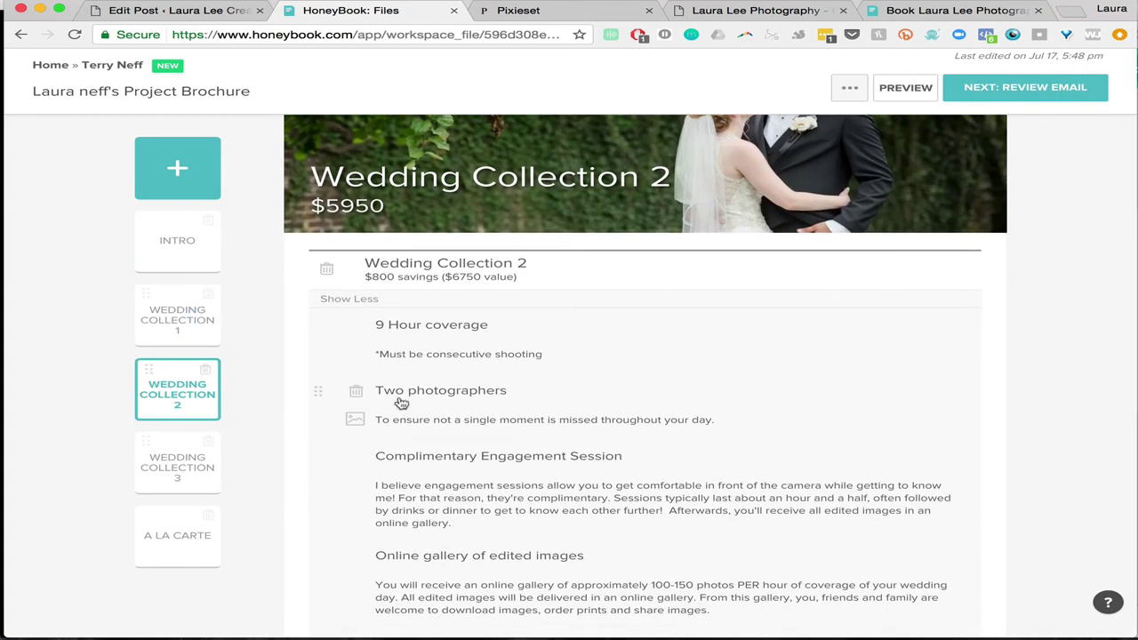
scroll(708, 510, "down", 15)
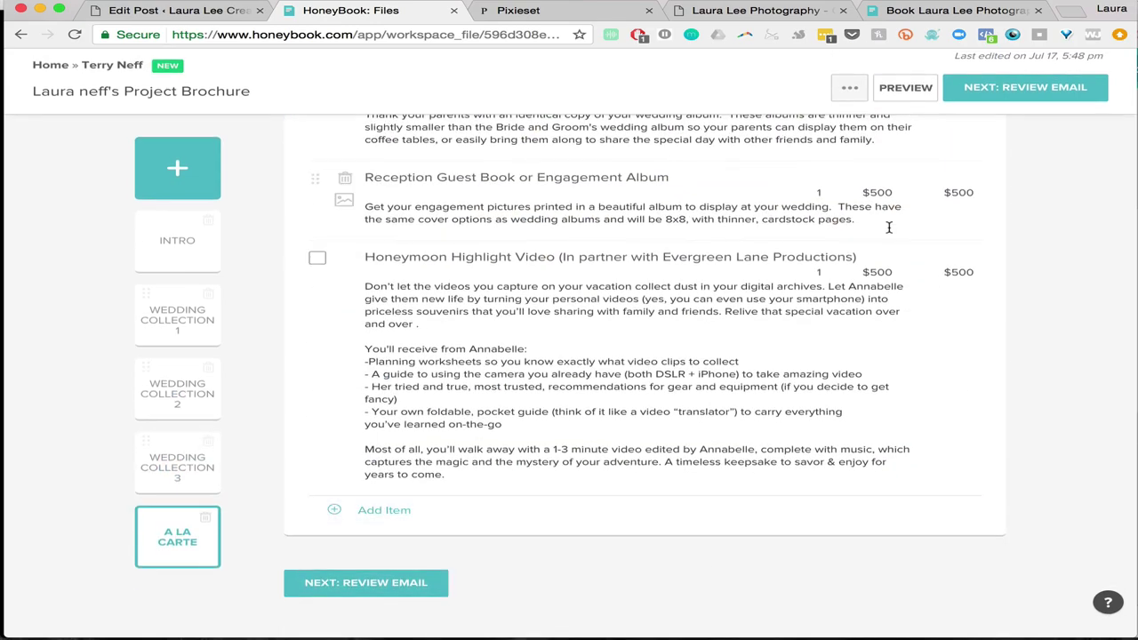
- Review the email that accompanies the brochure and cancel without sending it
left_click(346, 582)
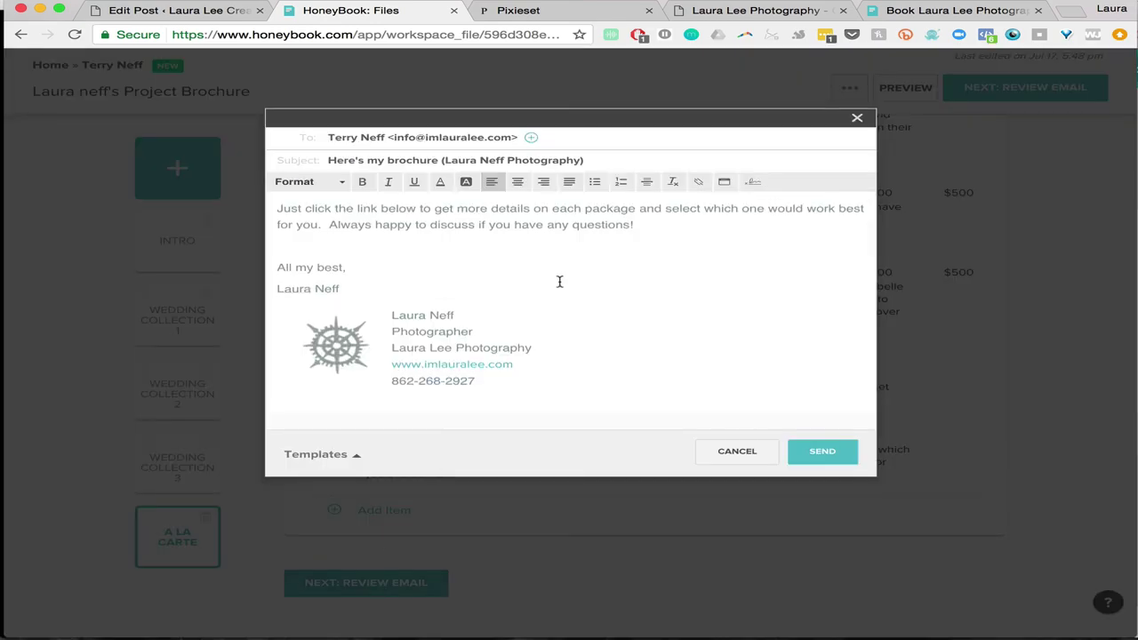
scroll(546, 272, "up", 1)
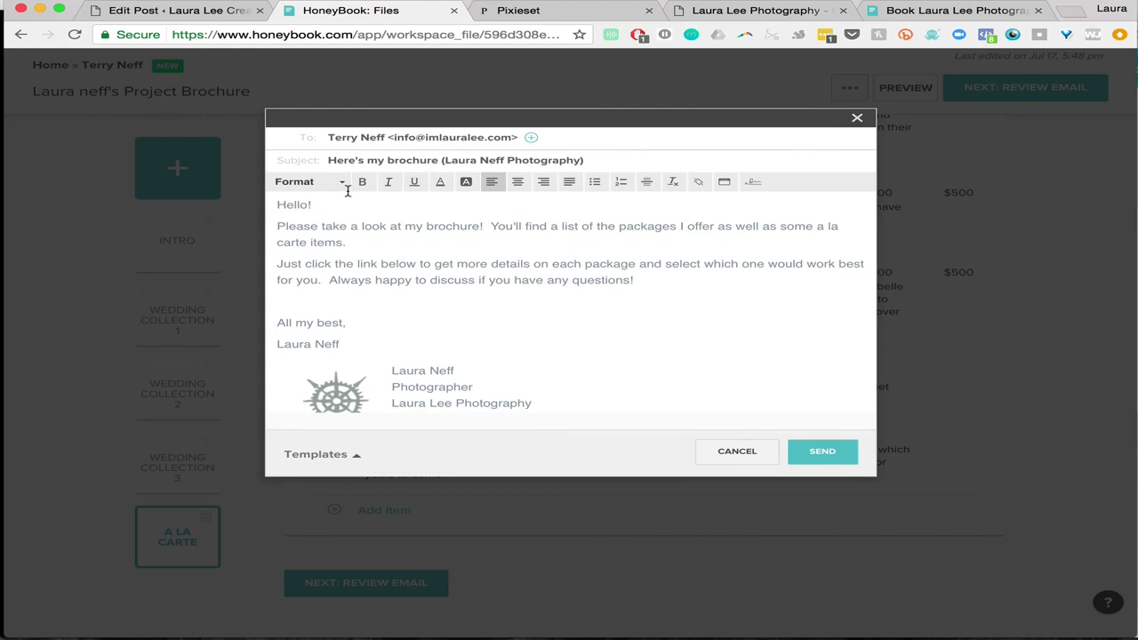
left_click(732, 454)
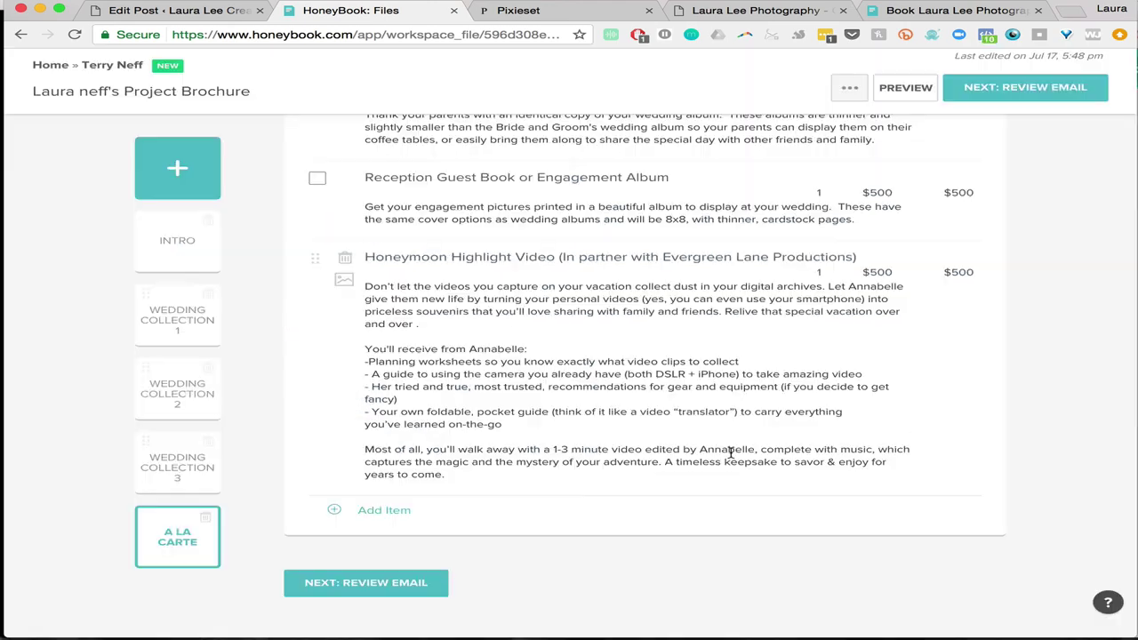
- Return to the project, show all file types that can be created and review the project's payments
left_click(101, 68)
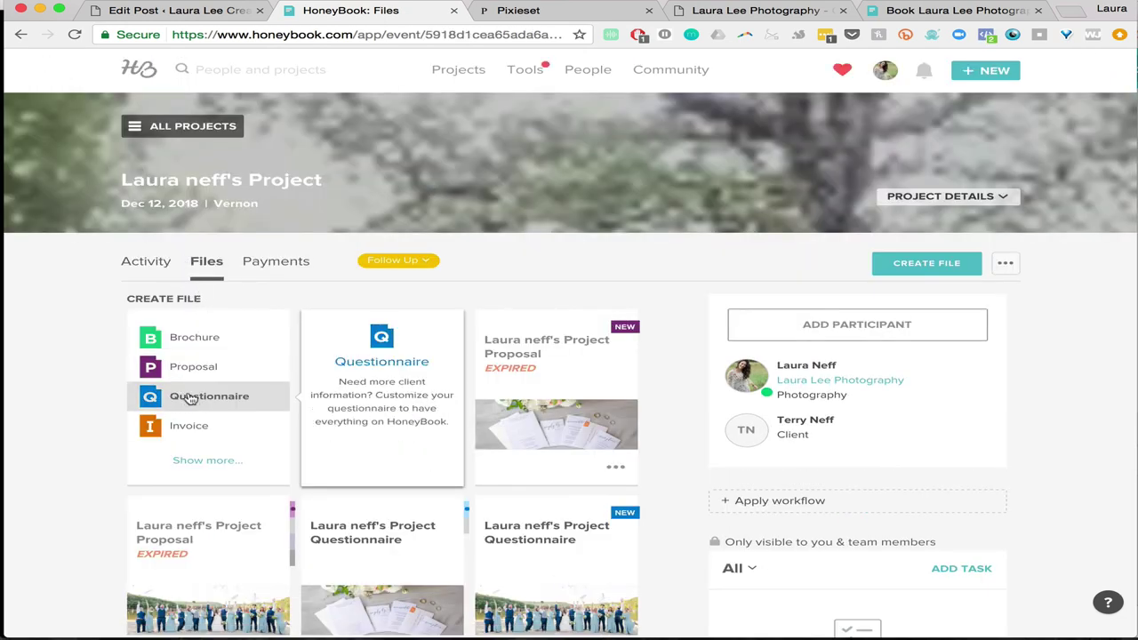
left_click(193, 461)
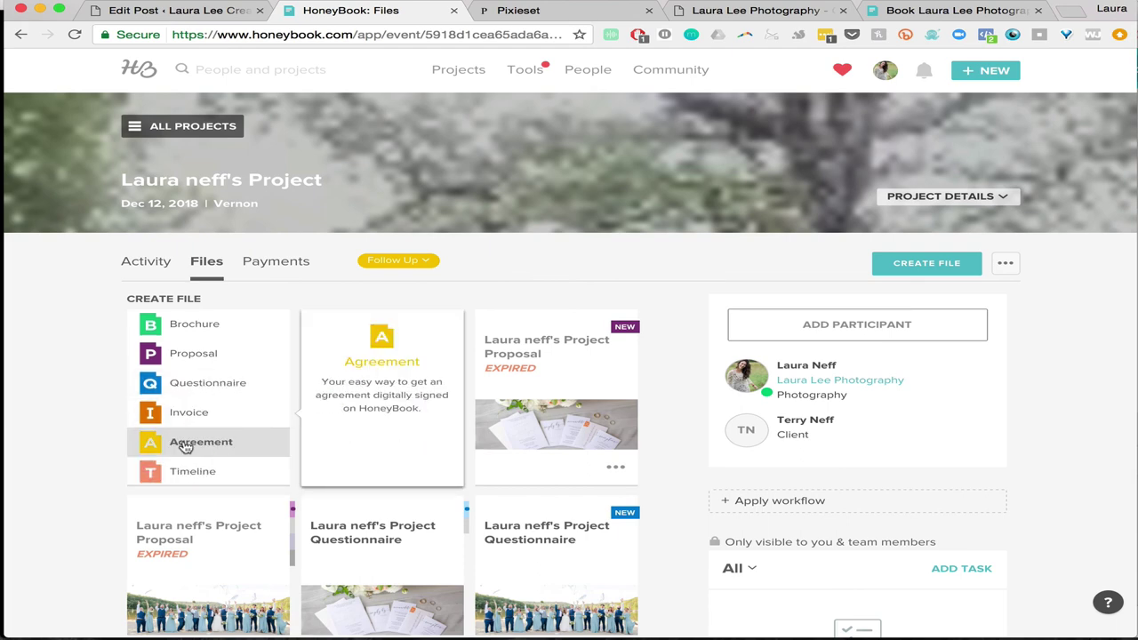
left_click(262, 260)
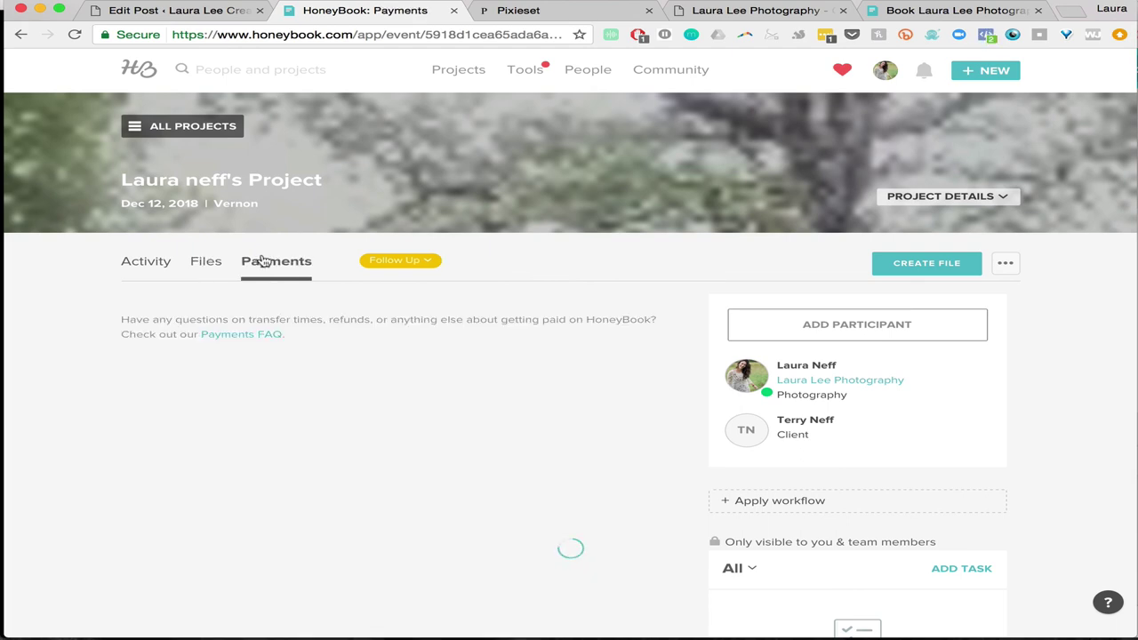
scroll(364, 489, "down", 5)
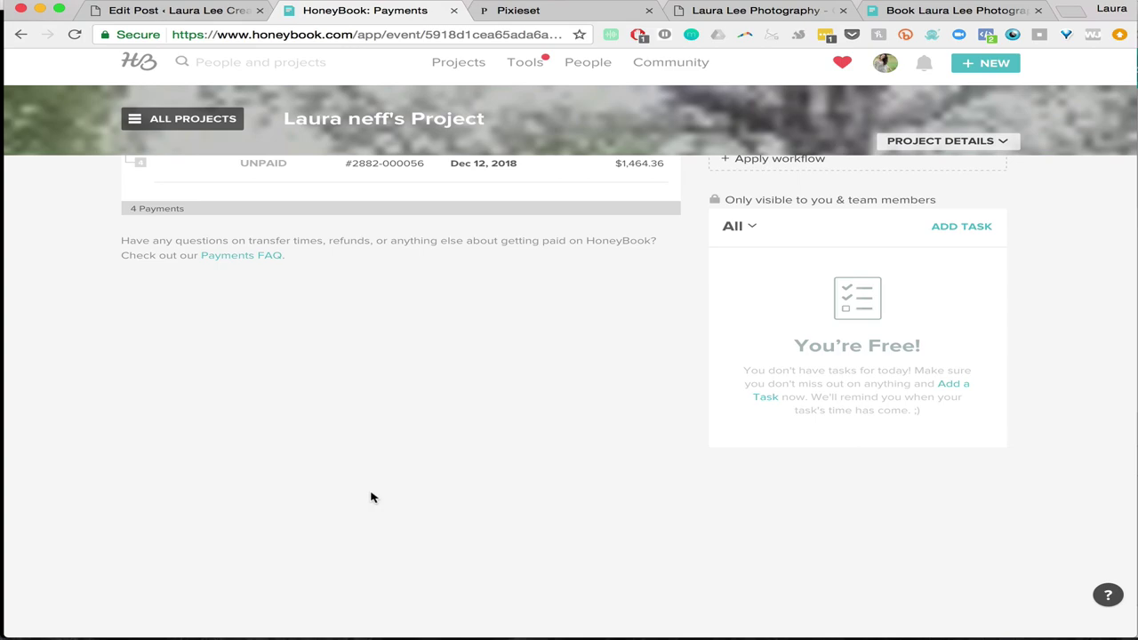
scroll(371, 497, "up", 5)
- Review the project's activity feed with the past client emails and open a new blank message to the client
left_click(147, 227)
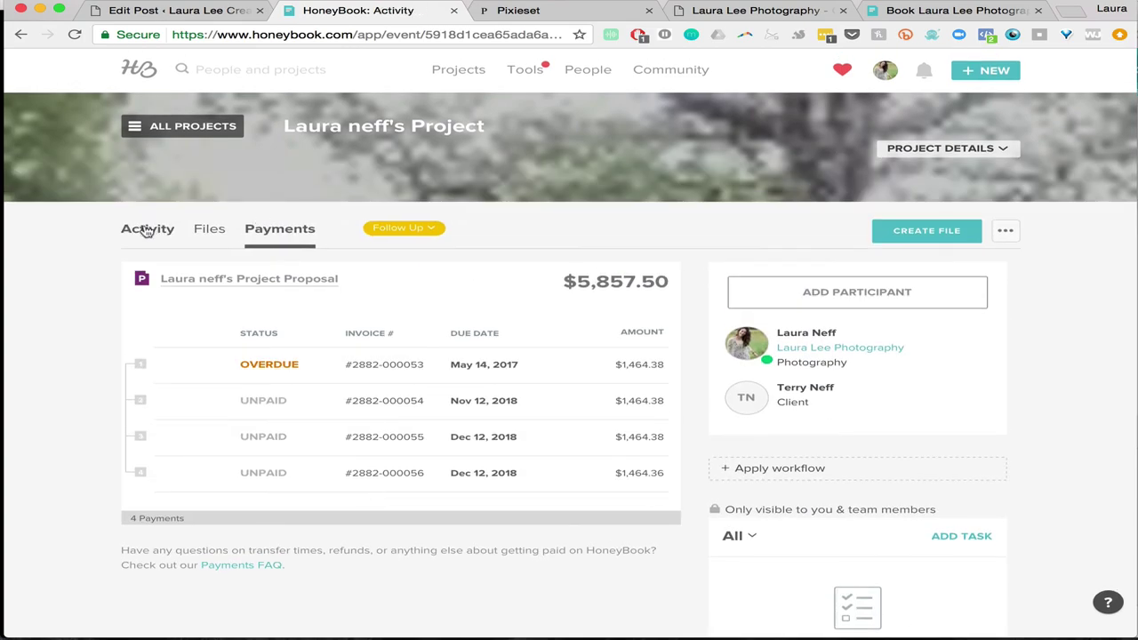
scroll(325, 436, "down", 6)
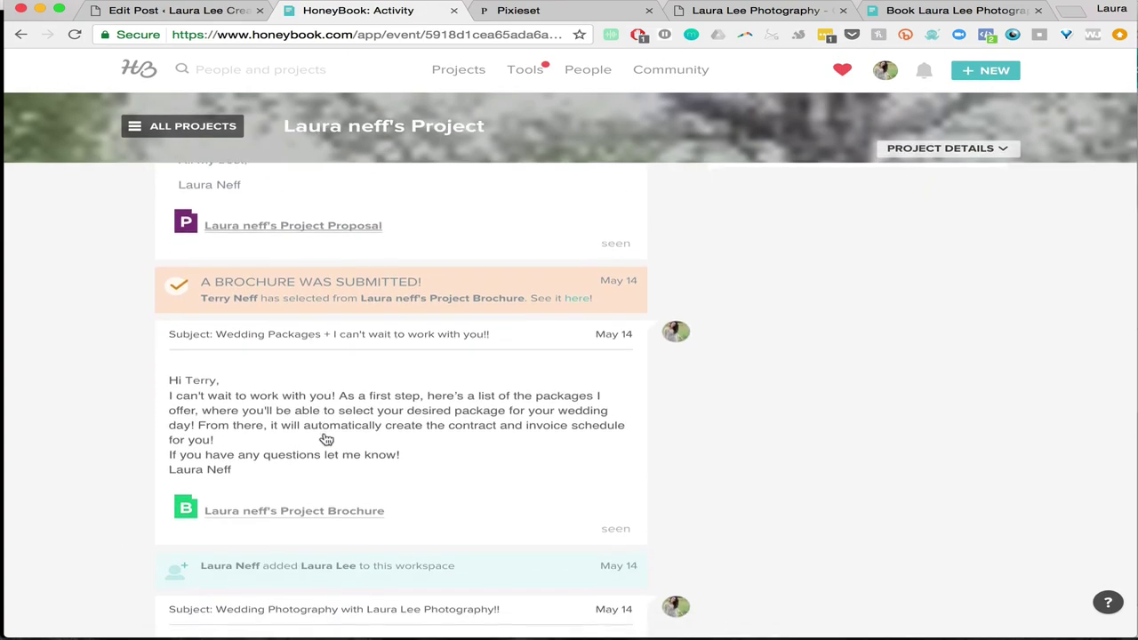
scroll(324, 433, "up", 6)
scroll(325, 433, "up", 1)
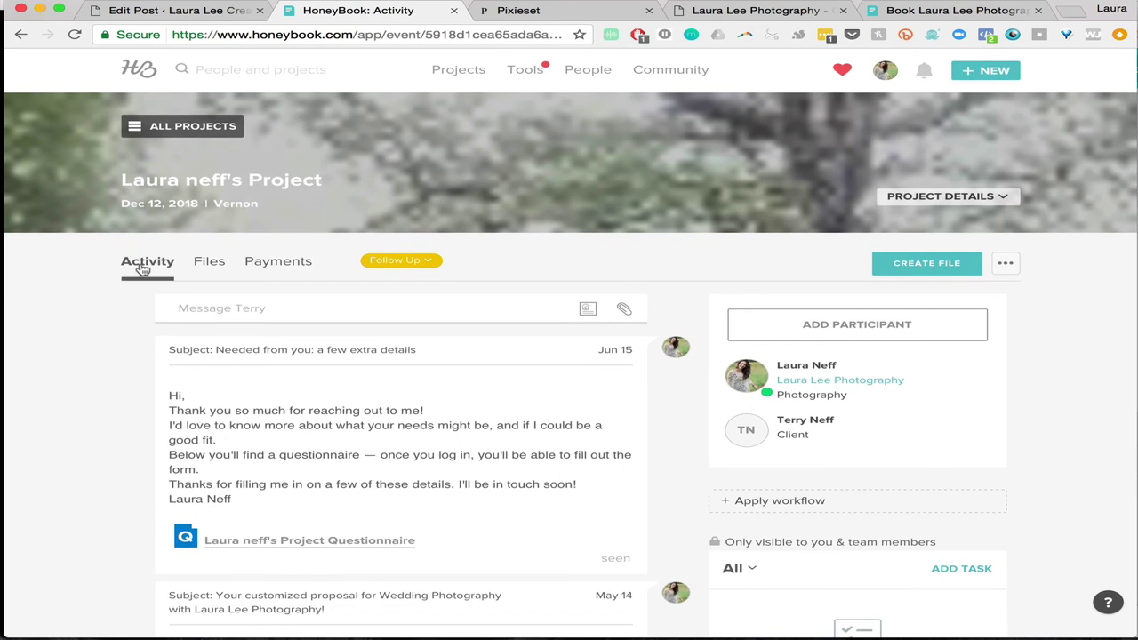
left_click(313, 309)
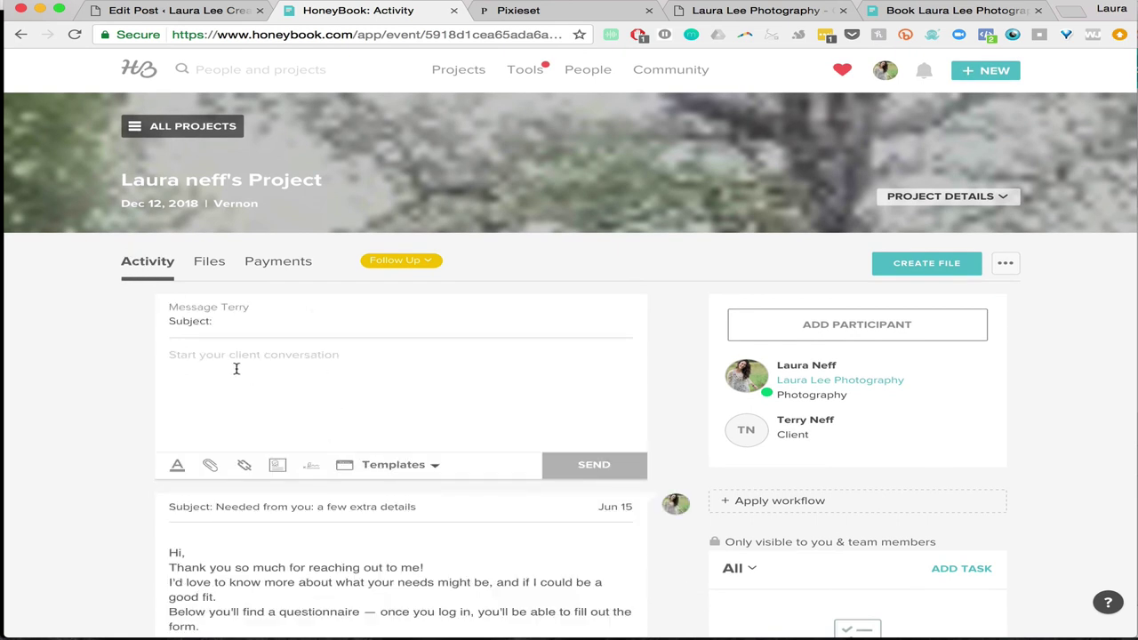
- Draft the client message "Hey here's an email from me!" and leave its subject line blank
type("Hy")
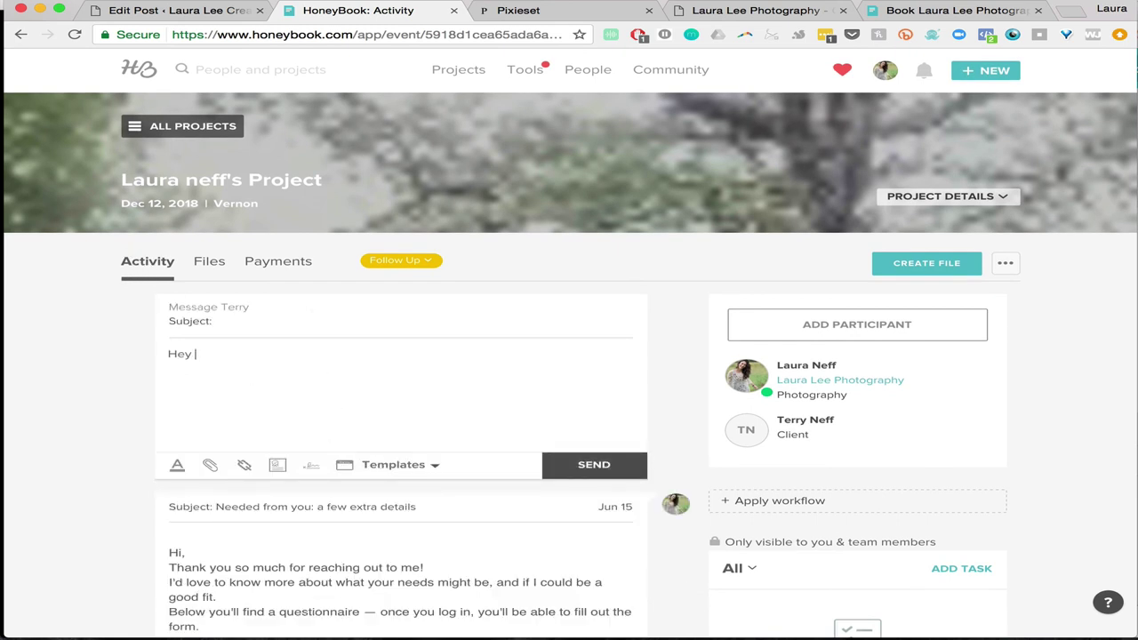
type("y here's an email from me!")
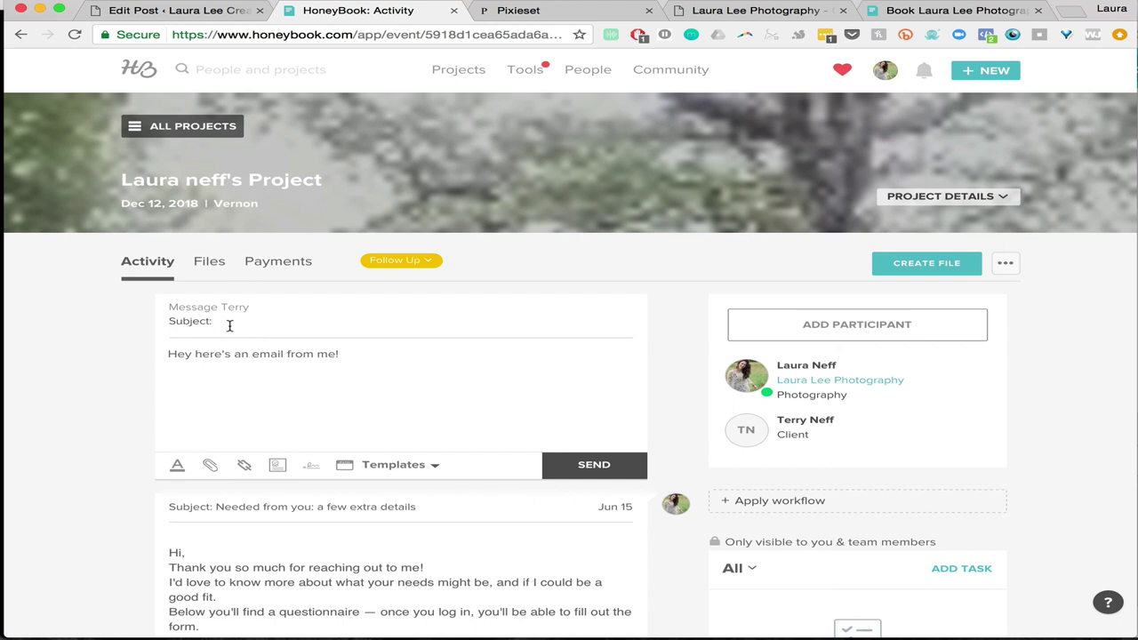
left_click(229, 325)
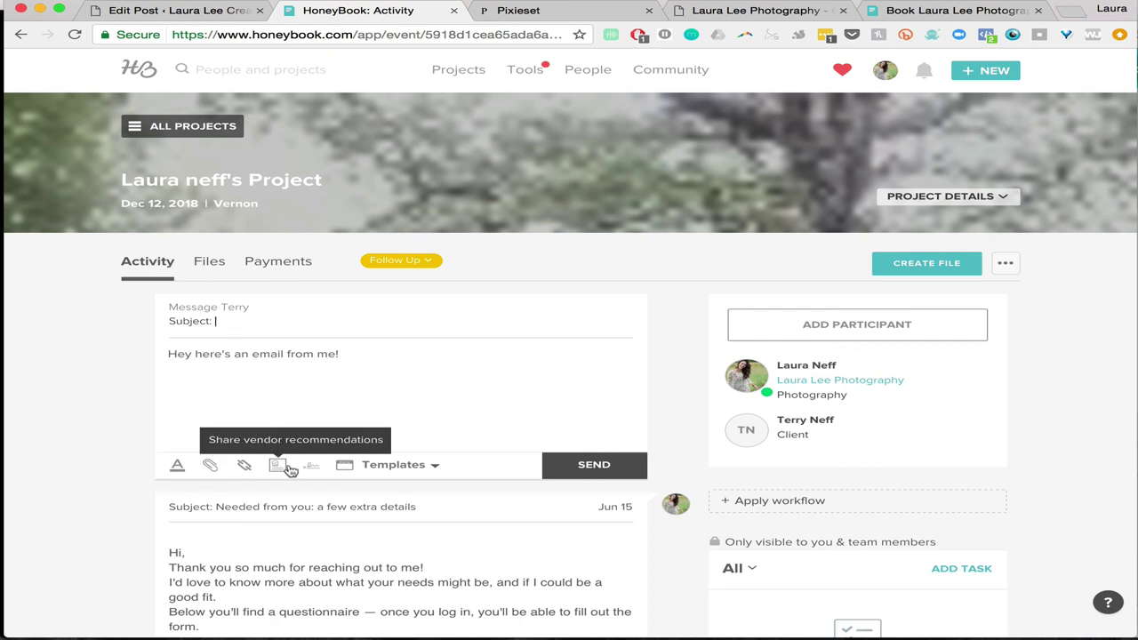
- Browse the email templates available for the client message, including the vendor and wedding ones, and close the message without sending it
left_click(417, 465)
scroll(414, 549, "down", 5)
scroll(417, 555, "down", 10)
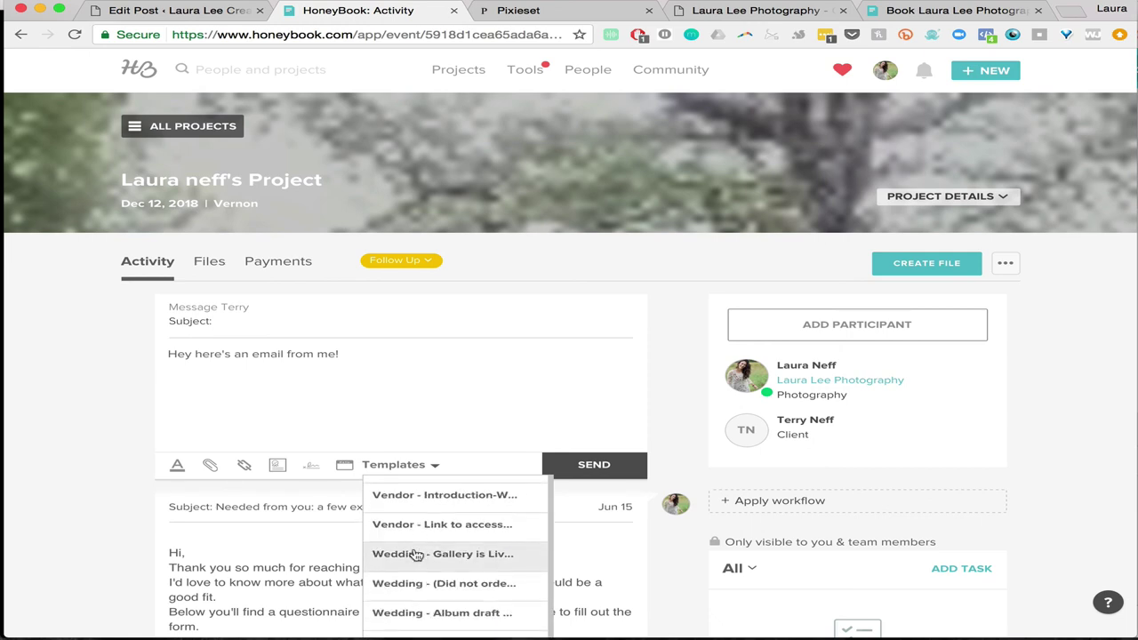
scroll(414, 551, "down", 3)
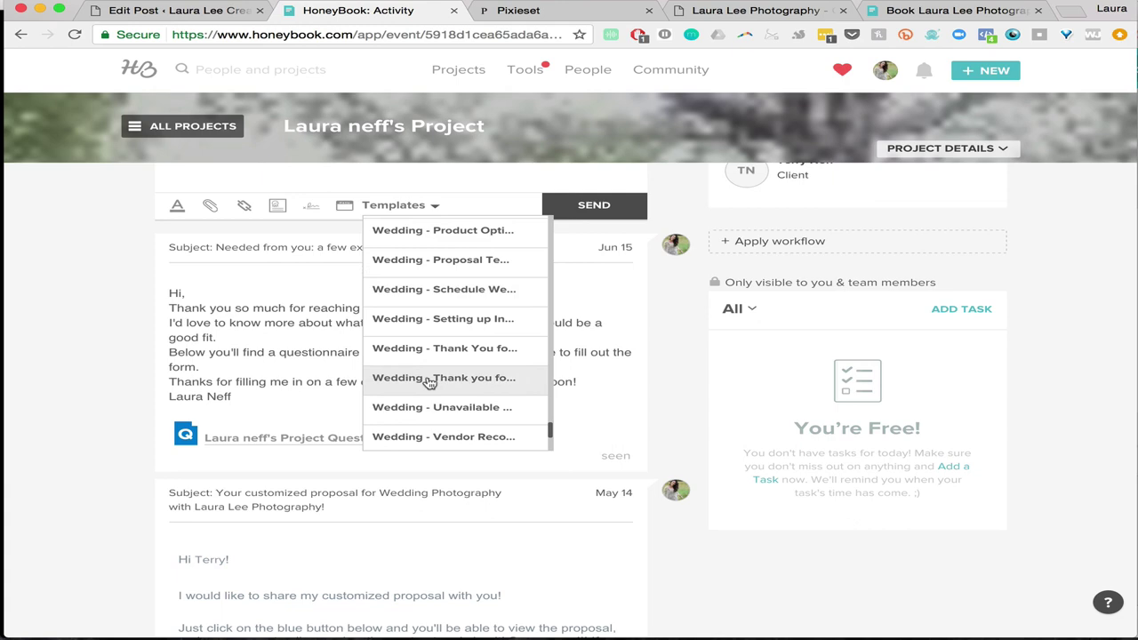
scroll(444, 260, "up", 3)
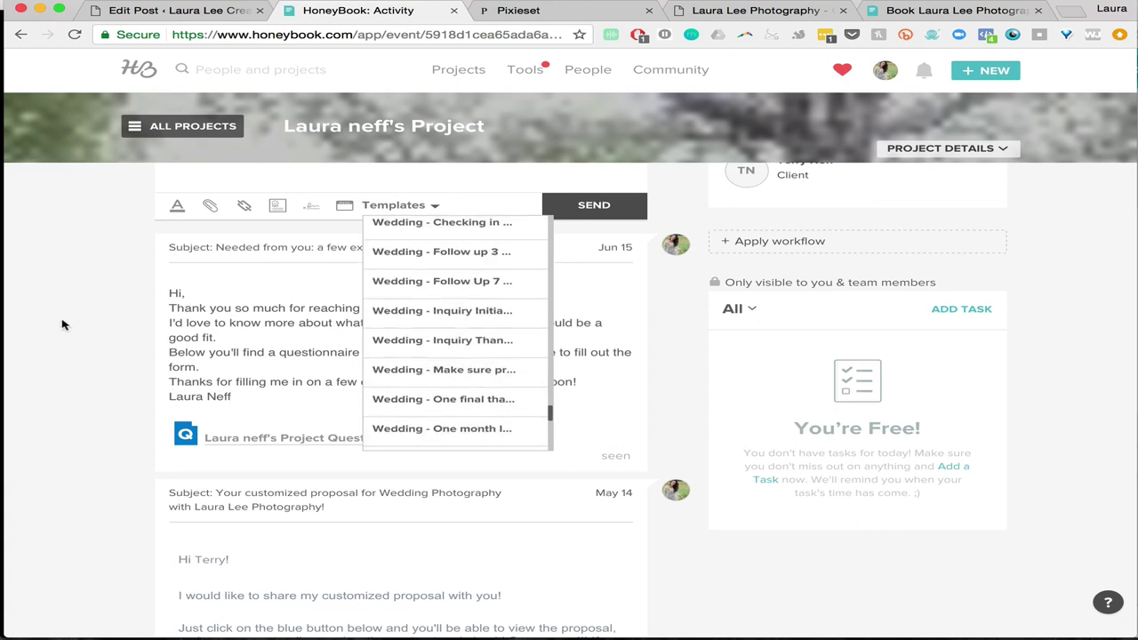
left_click(89, 326)
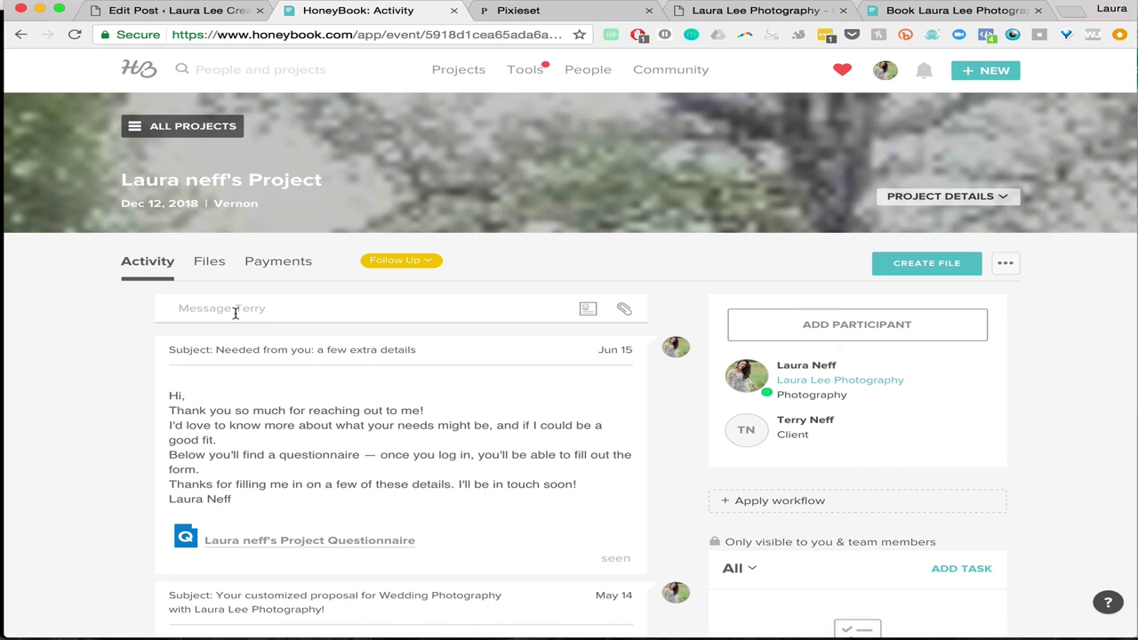
- Show the pipeline stage choices for the project without changing its Follow Up stage, and return to the pipeline overview
left_click(434, 262)
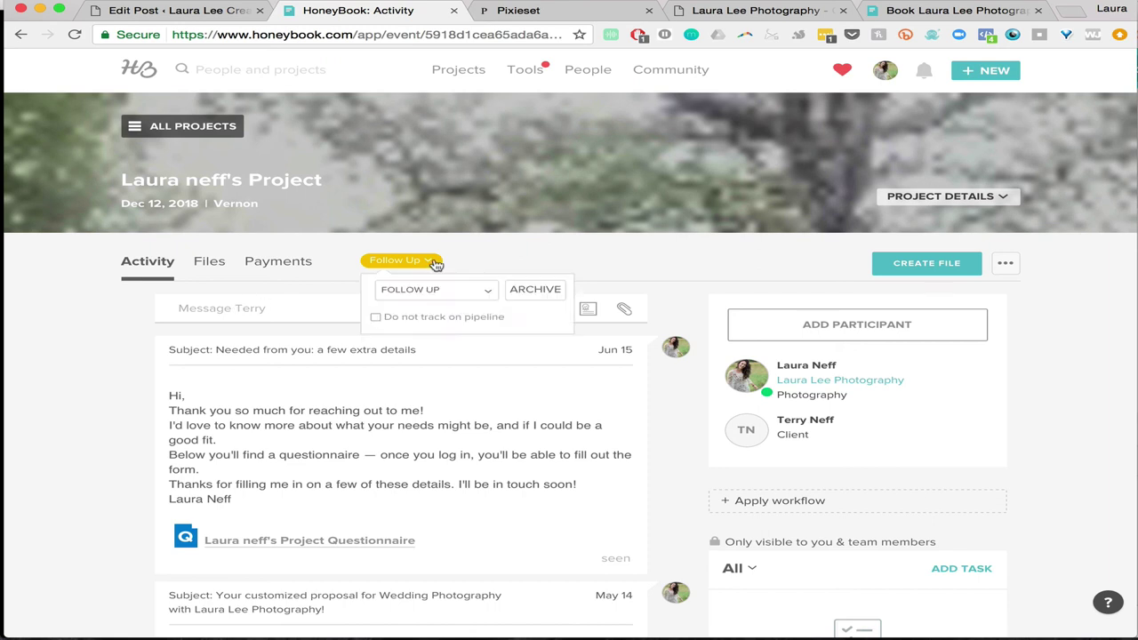
left_click(483, 294)
left_click(682, 314)
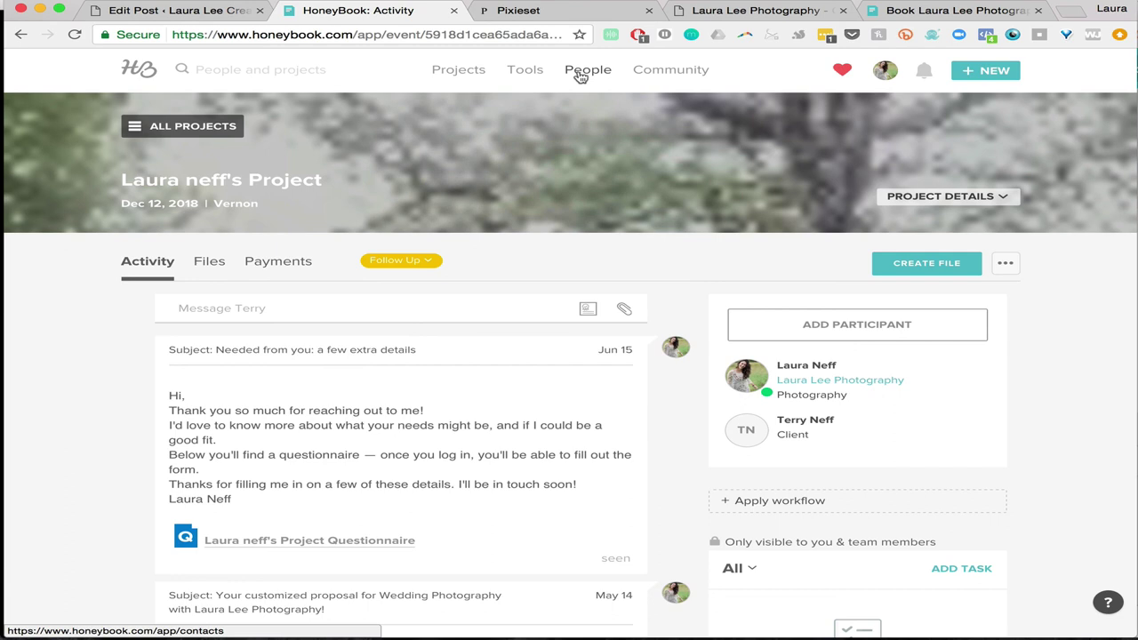
left_click(142, 71)
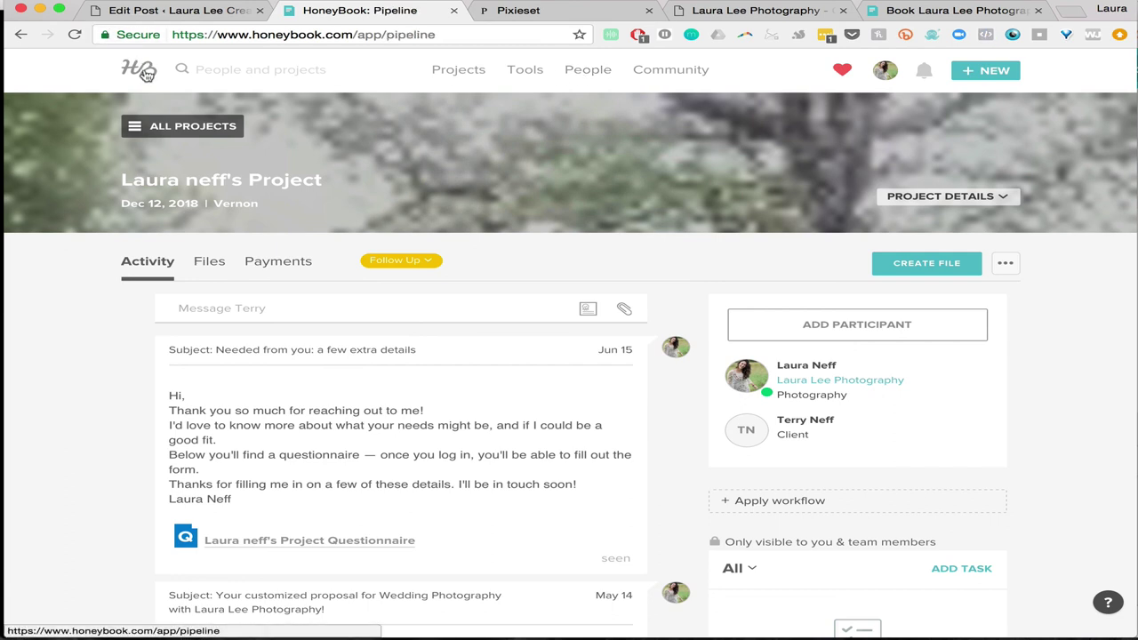